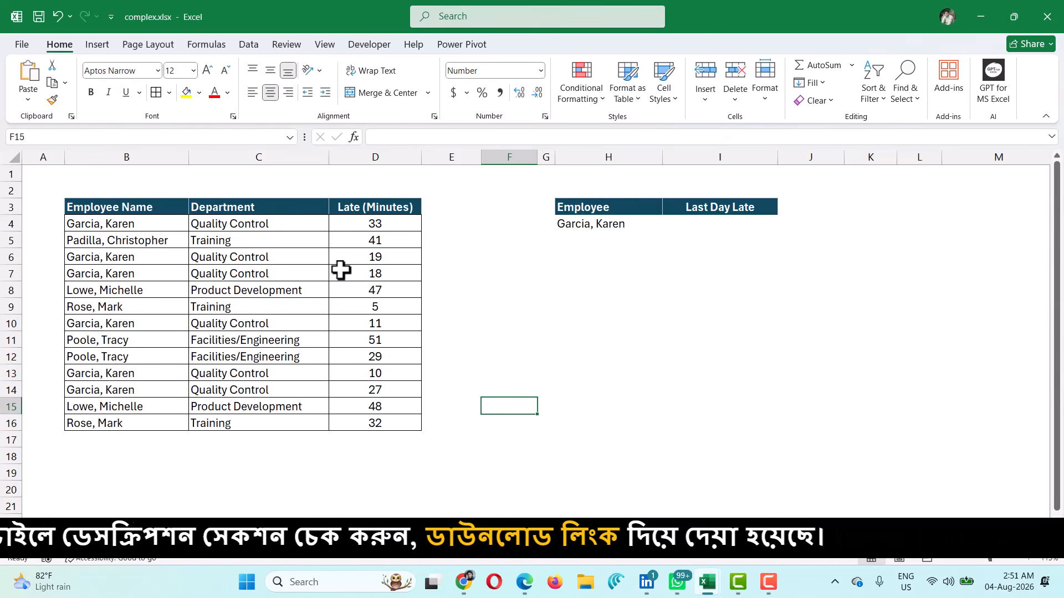
- Examine the repeated records of the employee in H4, comparing the late minutes of the first record in row 4 and the last in row 14
left_click(144, 226)
left_click_drag(153, 220, 215, 169)
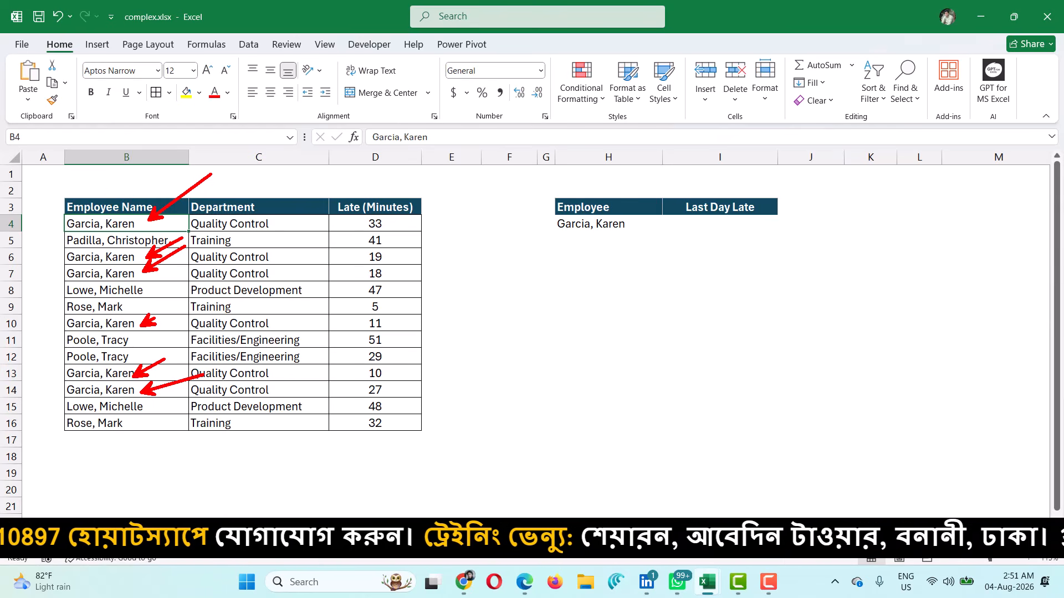
key("Escape")
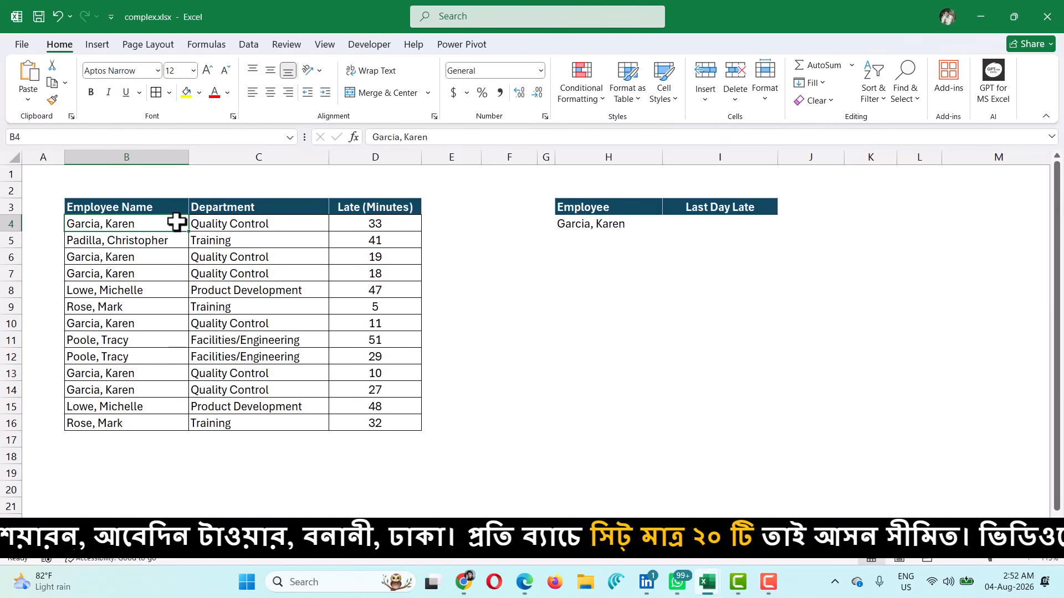
left_click(386, 222)
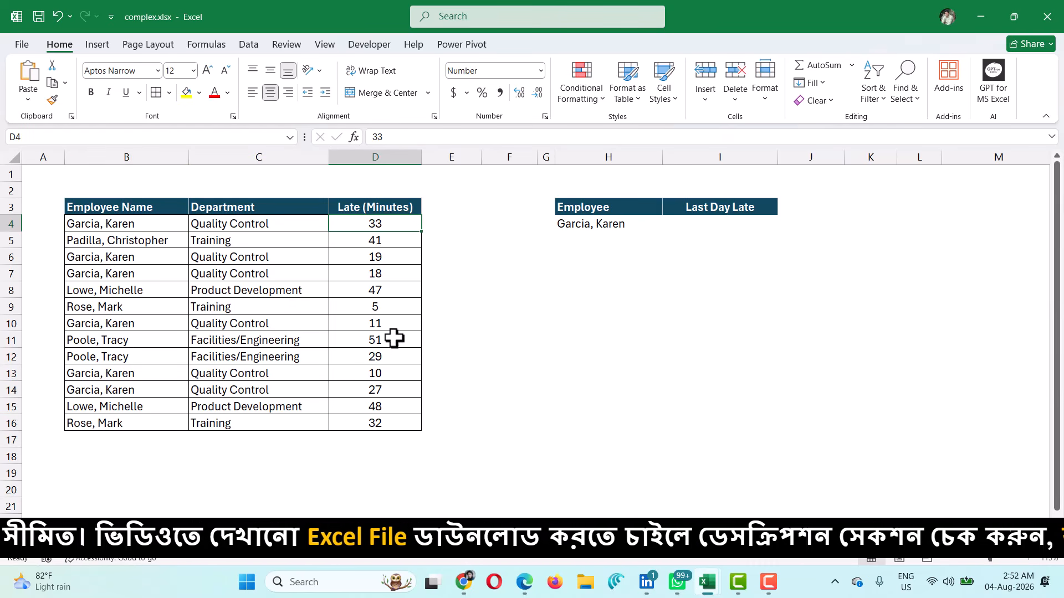
left_click(139, 390)
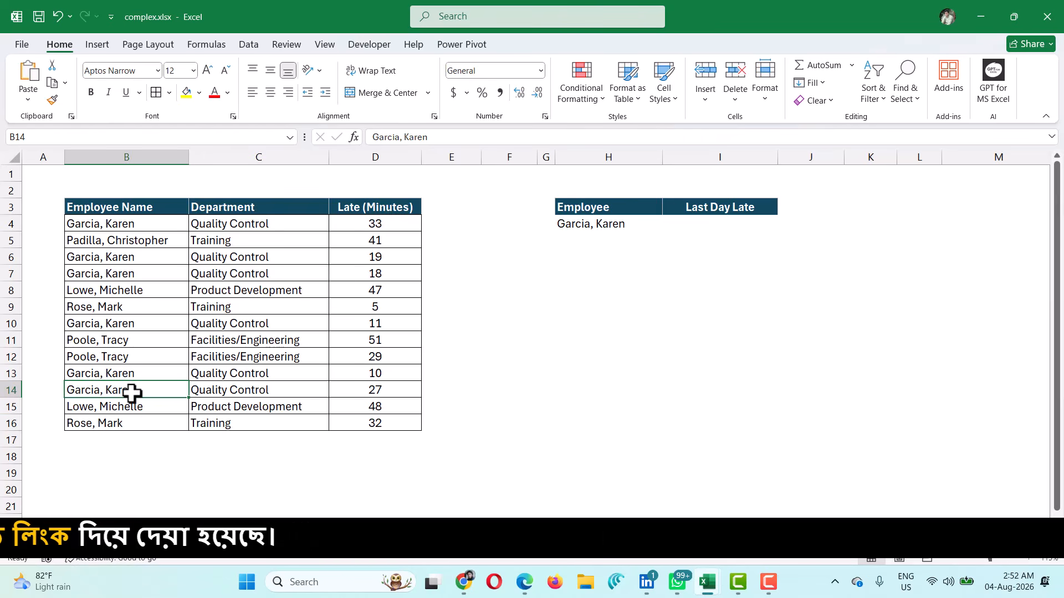
left_click(359, 384)
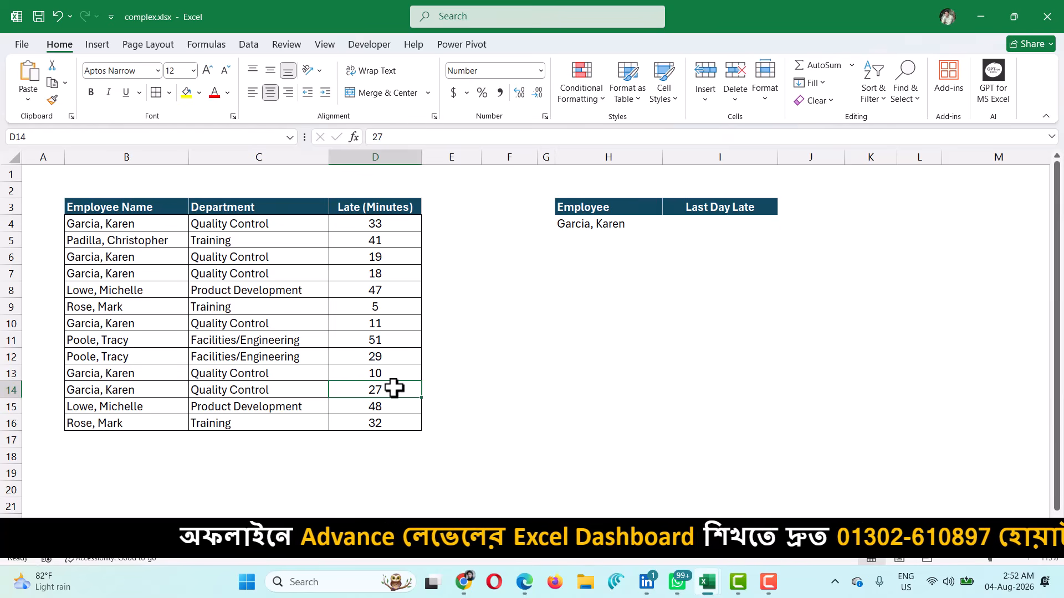
- Enter =VLOOKUP(H4,$B$4:$D$16,3,0) in I4 to look up the employee's late minutes with an exact match
left_click(706, 227)
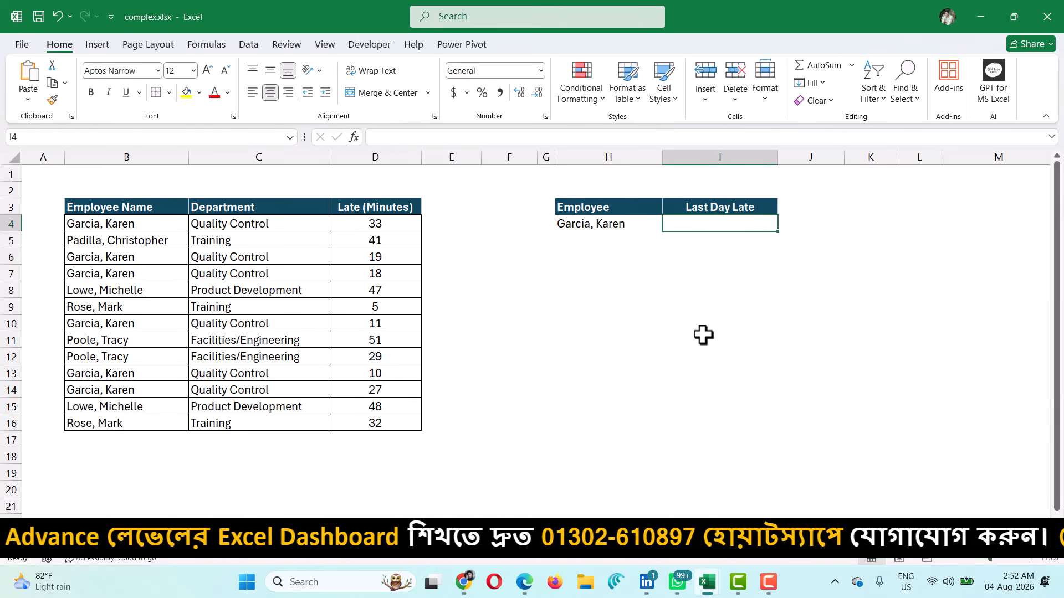
type("=vl")
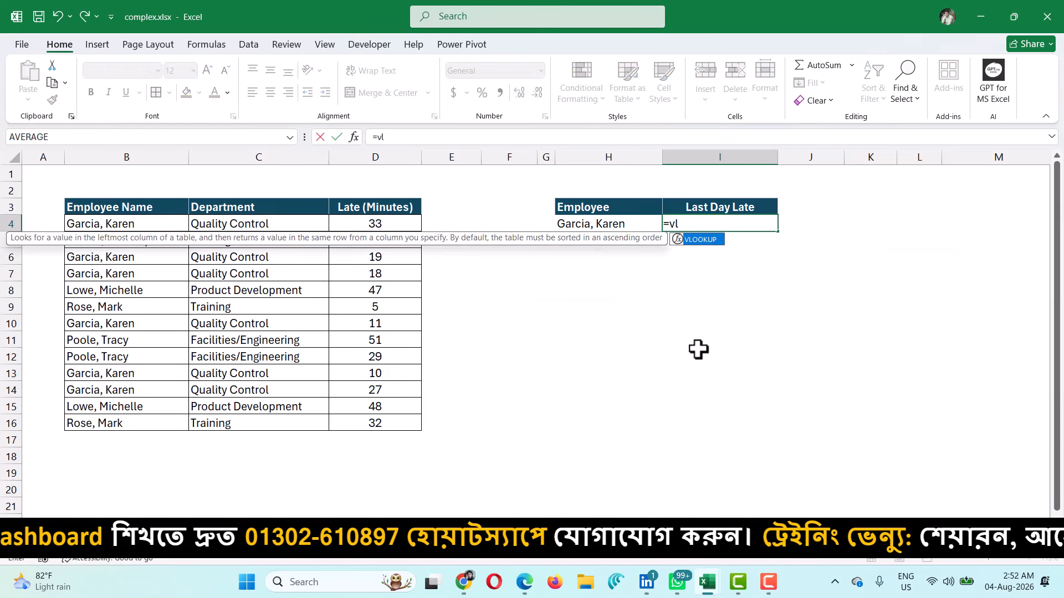
type("o")
key("Tab")
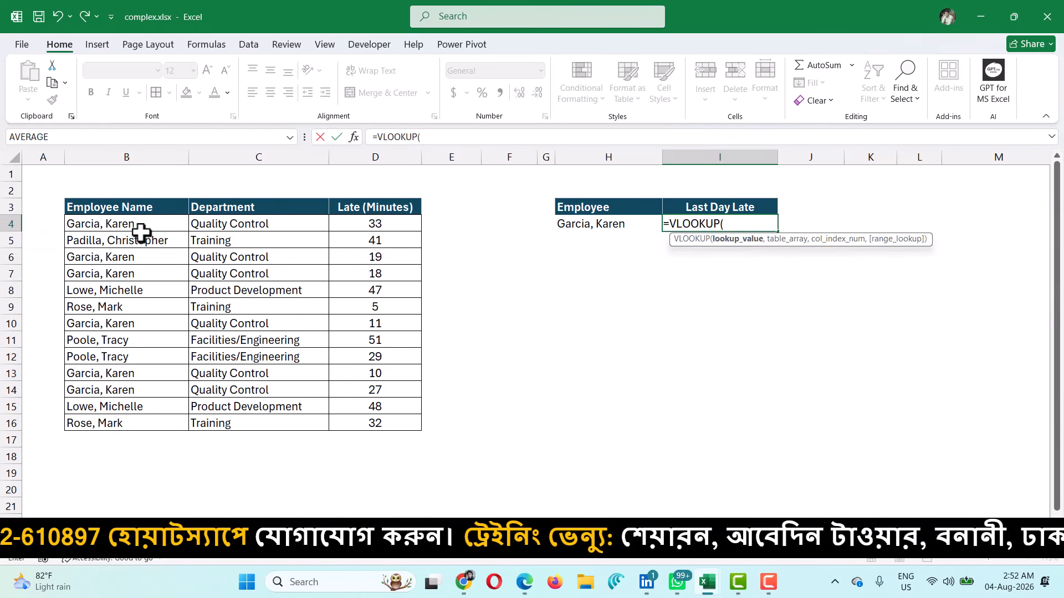
left_click(569, 224)
type(",")
left_click_drag(161, 224, 361, 420)
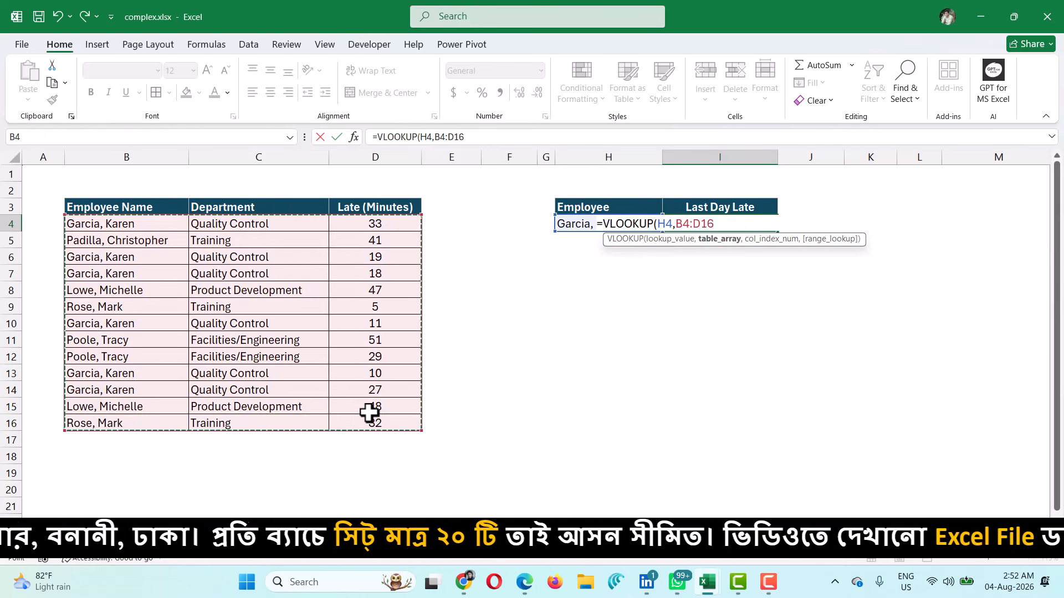
key("F4")
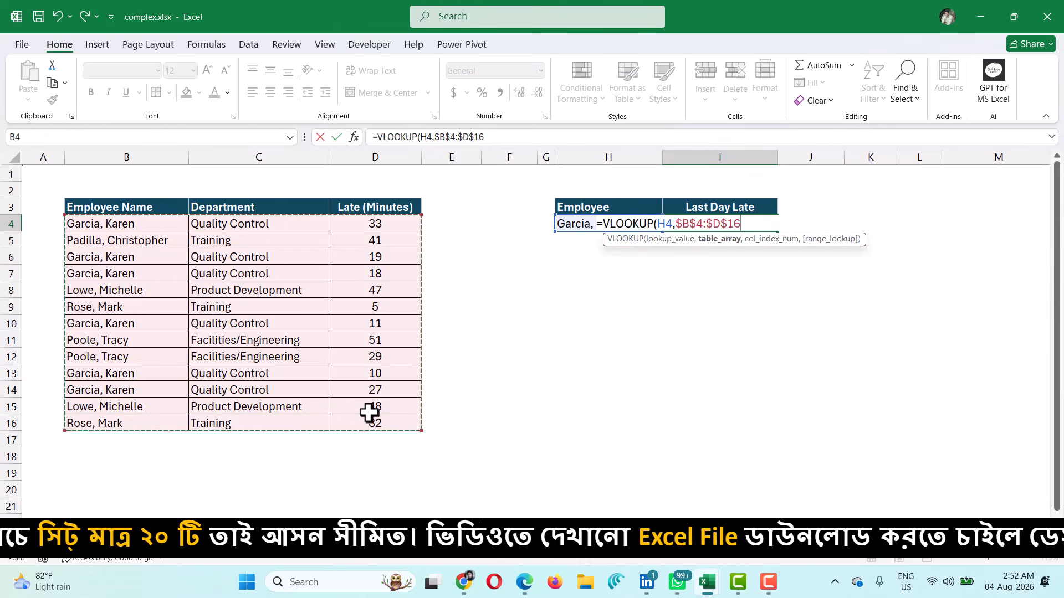
type(",3")
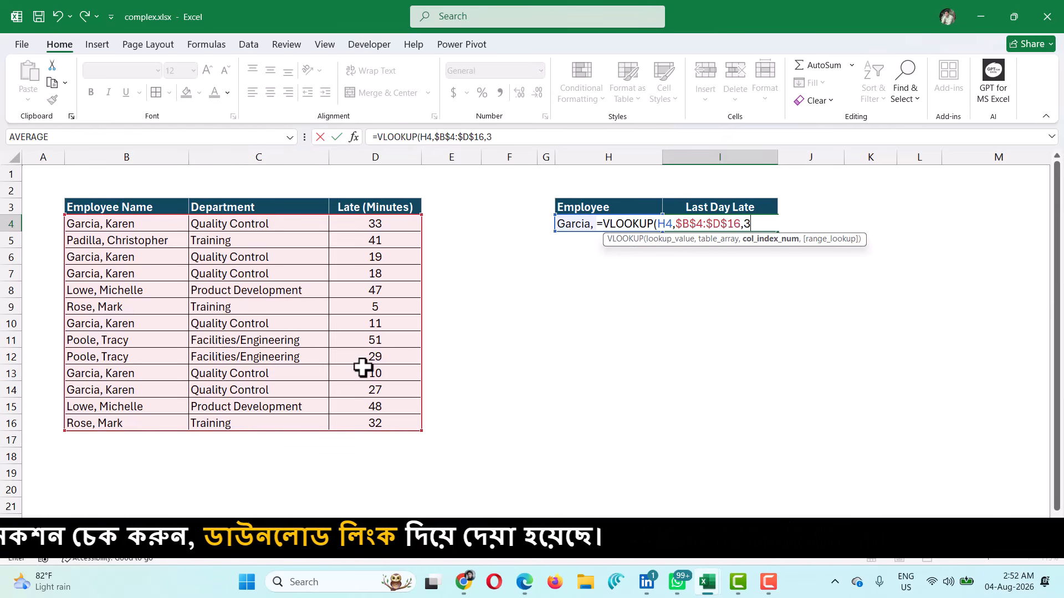
type(",0")
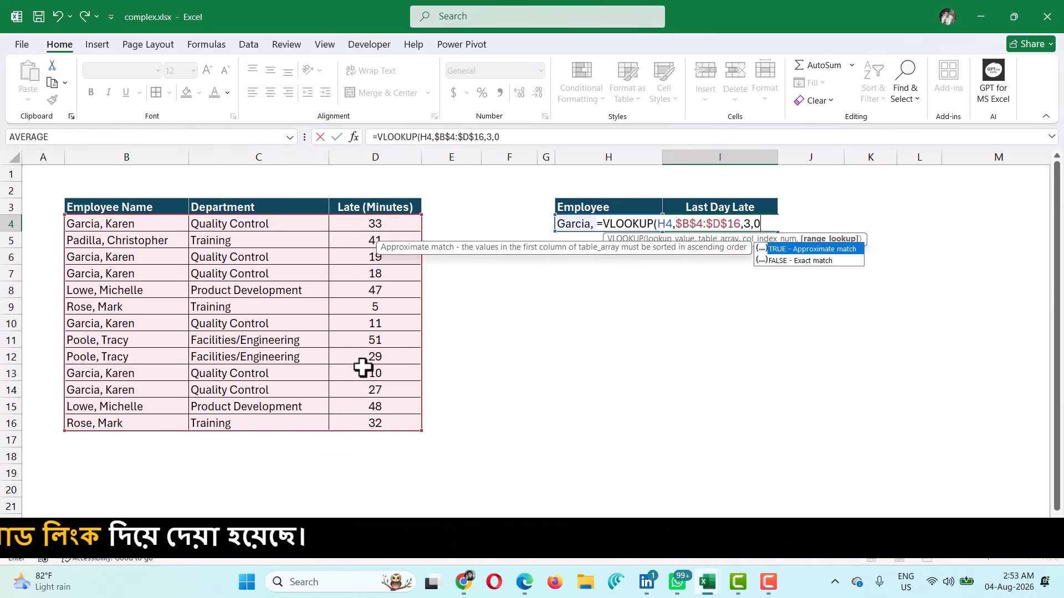
key("Return")
- Check the lookup in I4 against the first record in row 4, and inspect the Training employee's records in rows 9 and 16
left_click(725, 224)
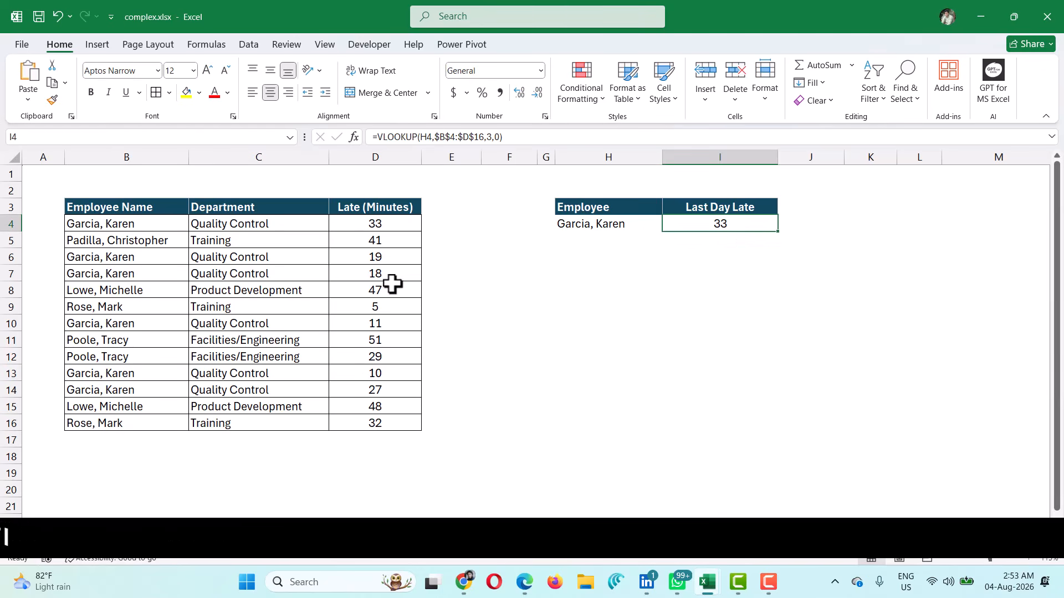
left_click(375, 224)
left_click(584, 235)
left_click(627, 223)
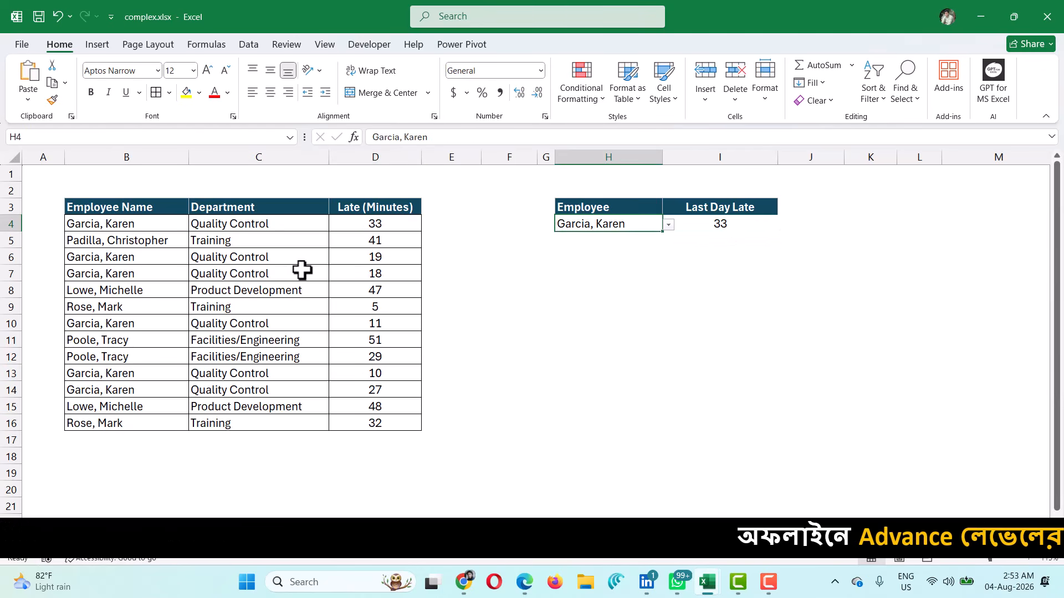
left_click(157, 307)
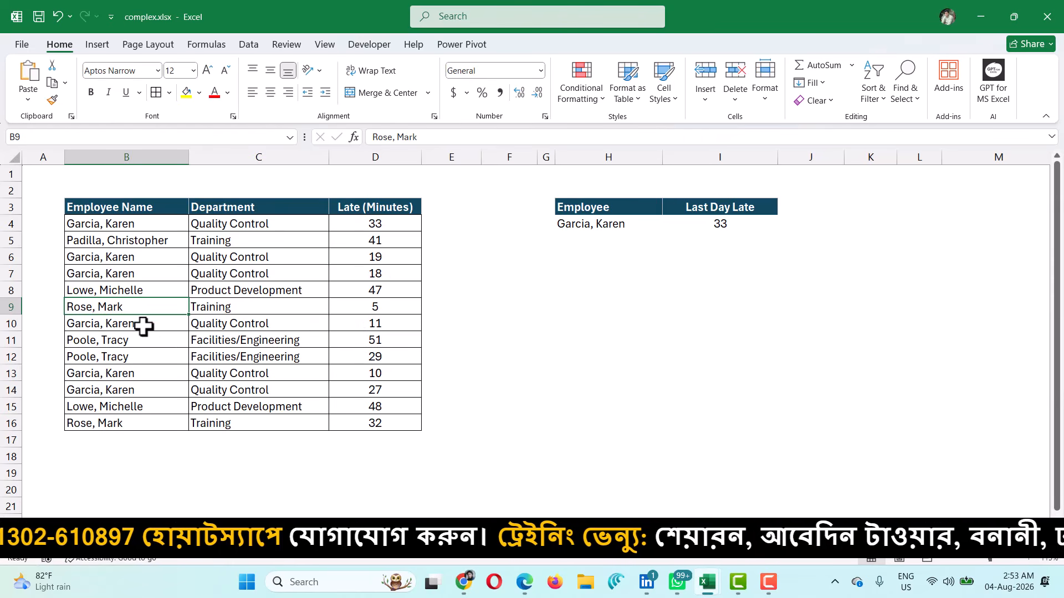
left_click(133, 420)
left_click(363, 422)
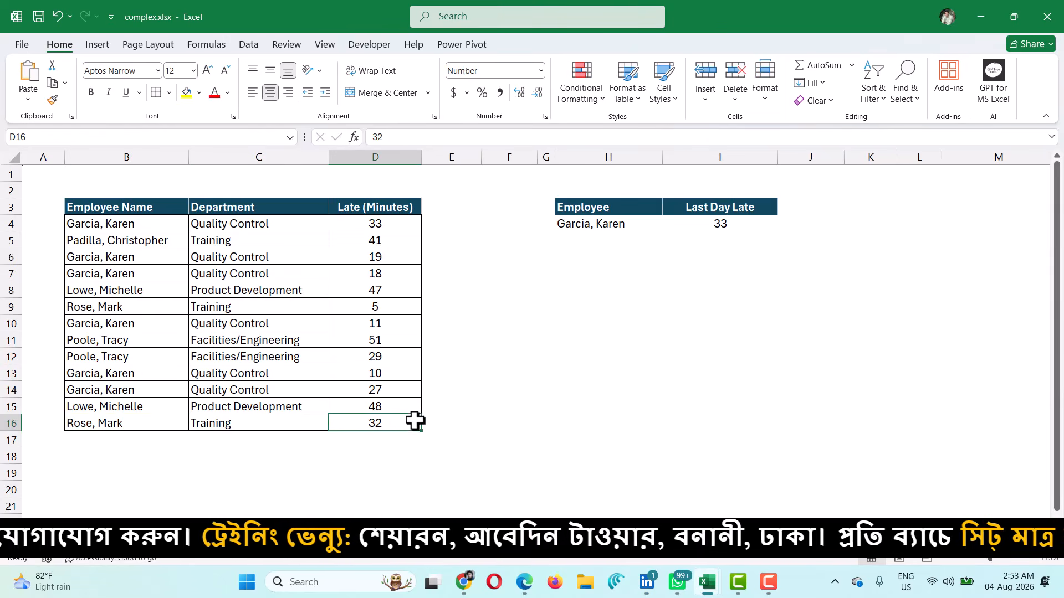
- Choose the employee from rows 9 and 16 in H4 and check the lookup in I4
left_click(644, 225)
left_click(669, 225)
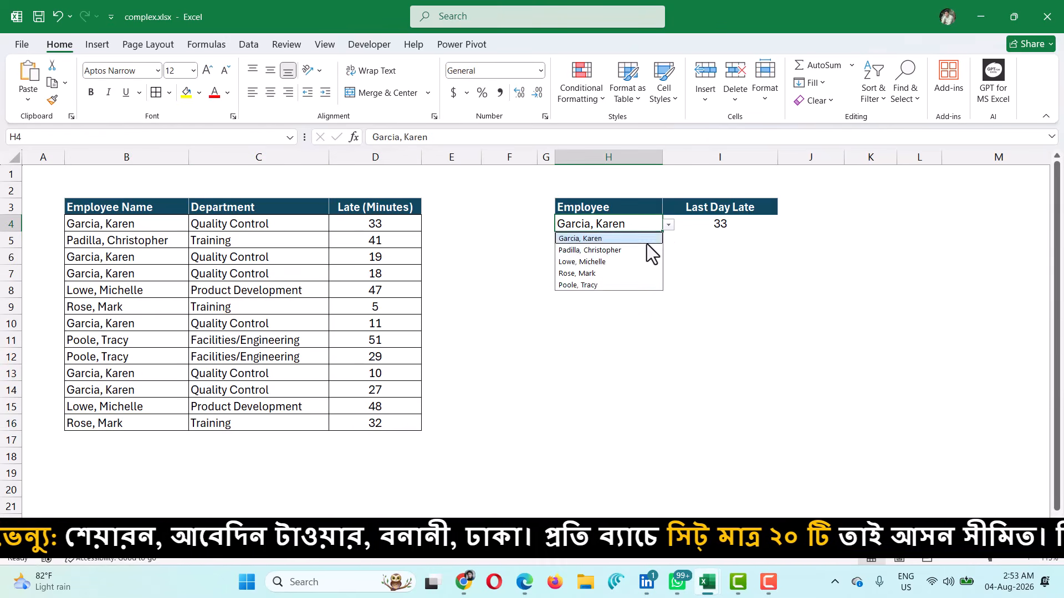
left_click(583, 274)
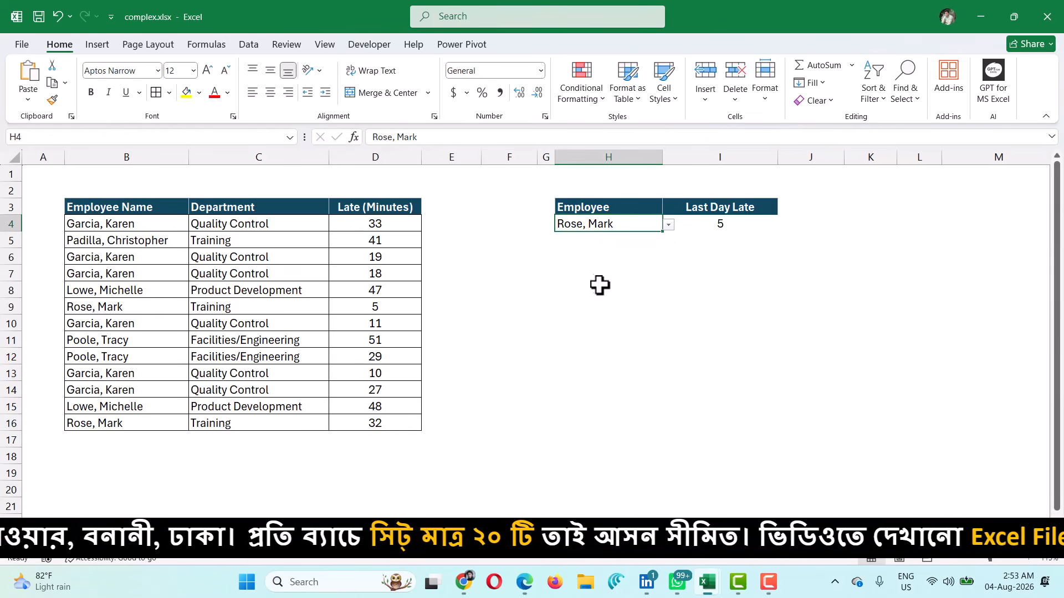
left_click(713, 225)
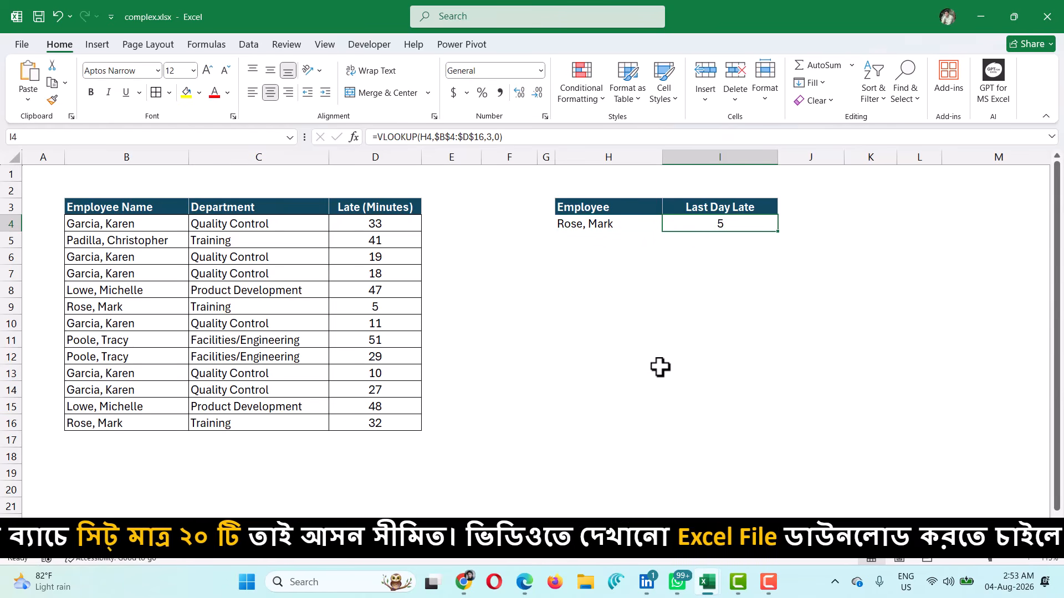
left_click(603, 224)
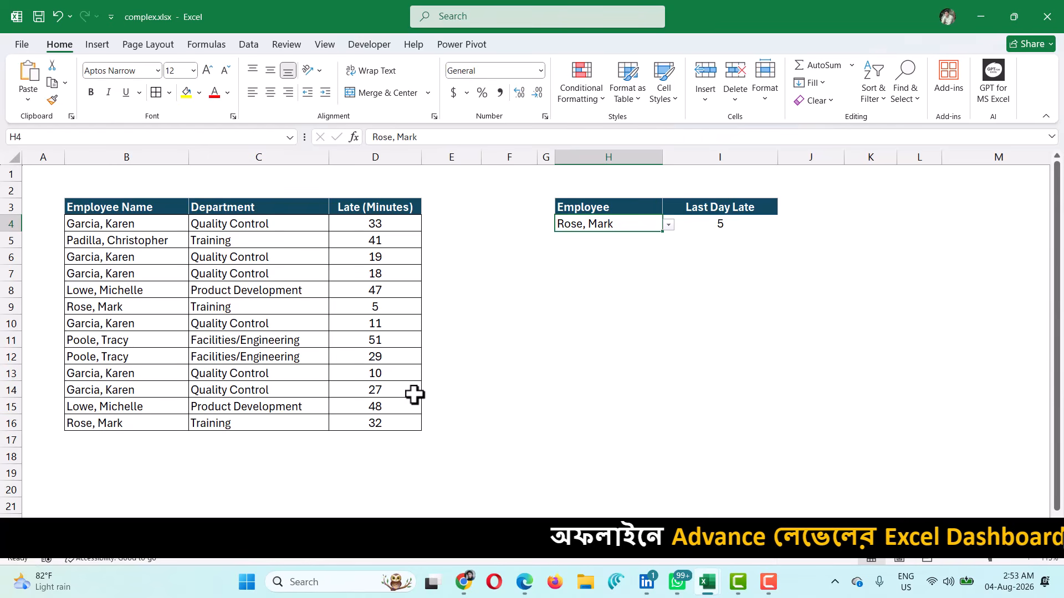
left_click(691, 225)
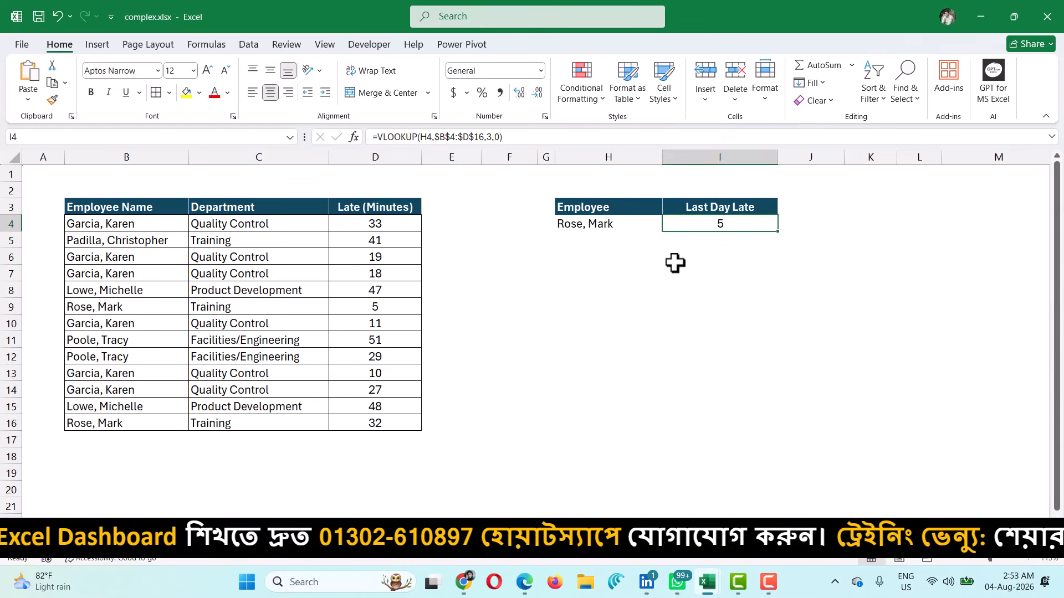
- Set H4 back to the employee listed in B4 and clear the lookup formula from I4
left_click(635, 226)
left_click(669, 225)
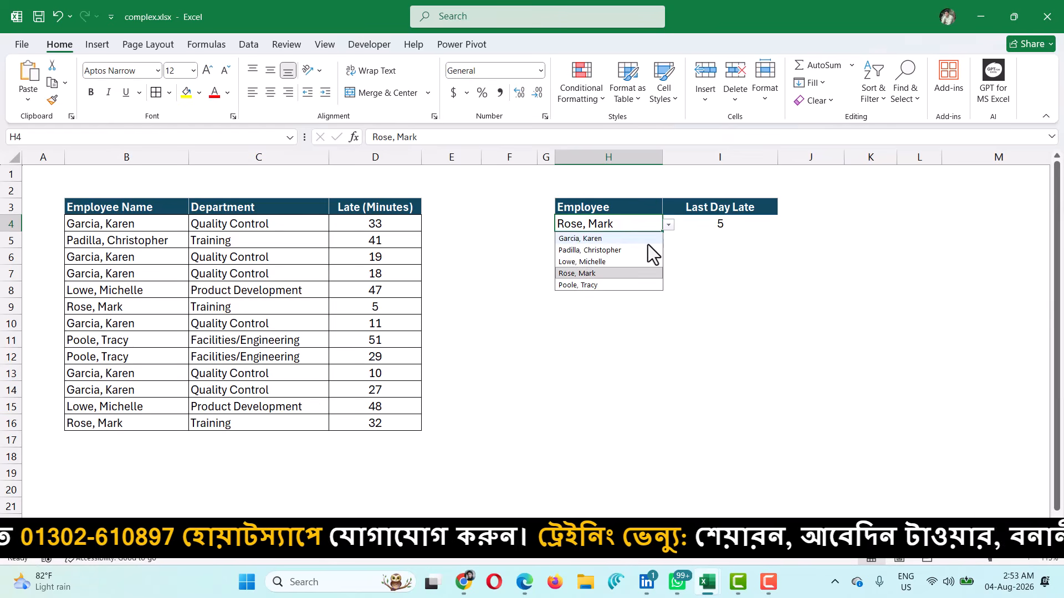
left_click(635, 240)
left_click(702, 224)
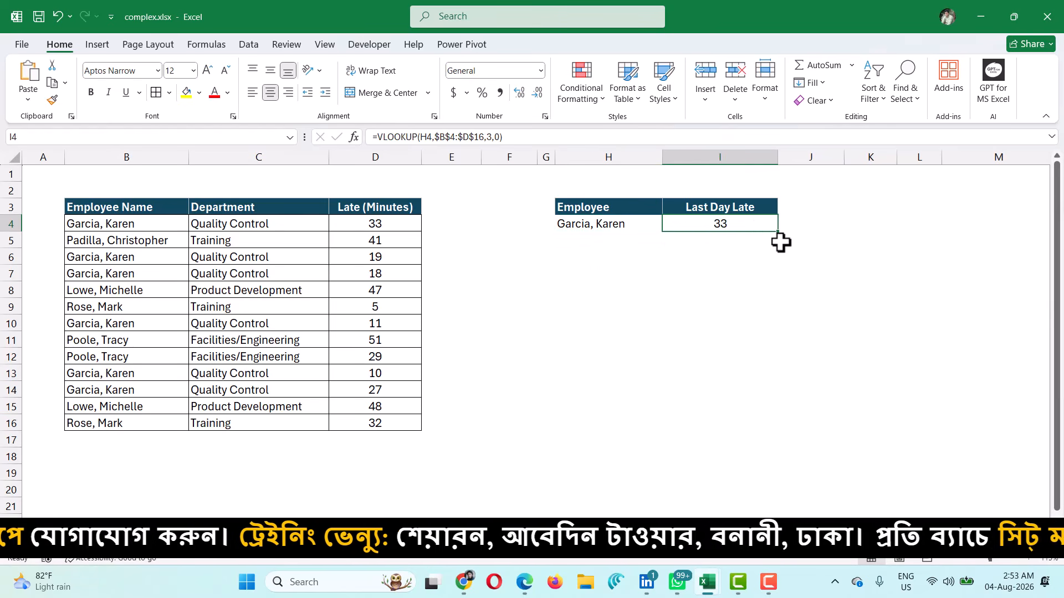
key("Delete")
left_click(695, 280)
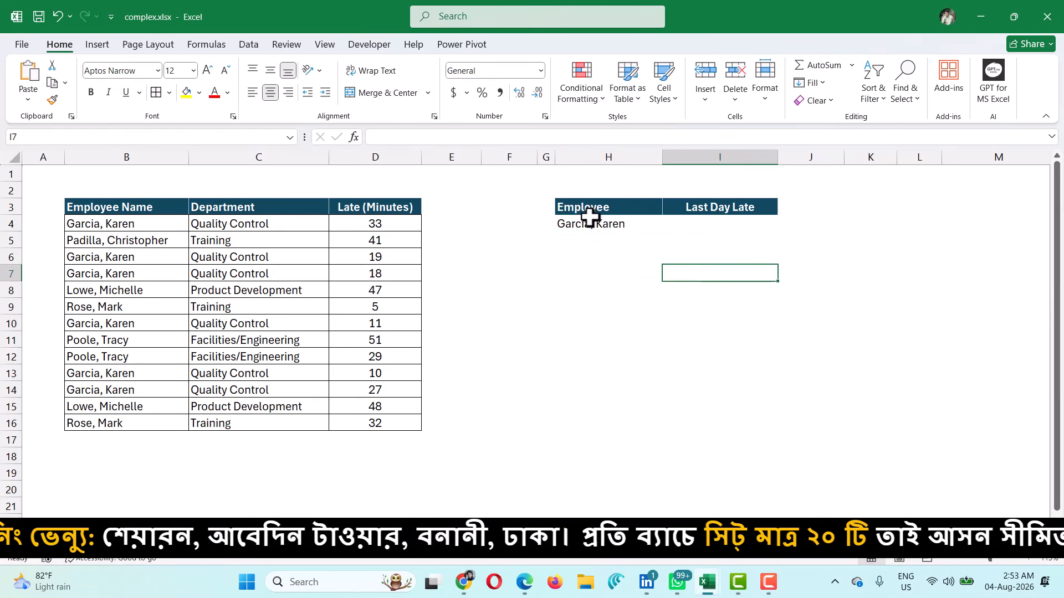
left_click(577, 179)
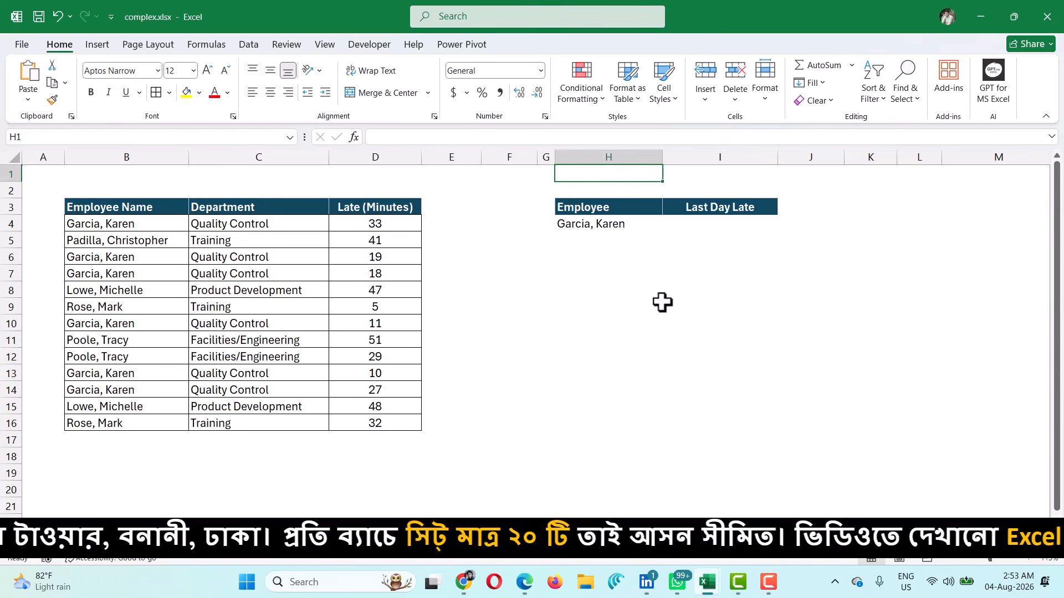
type("IN")
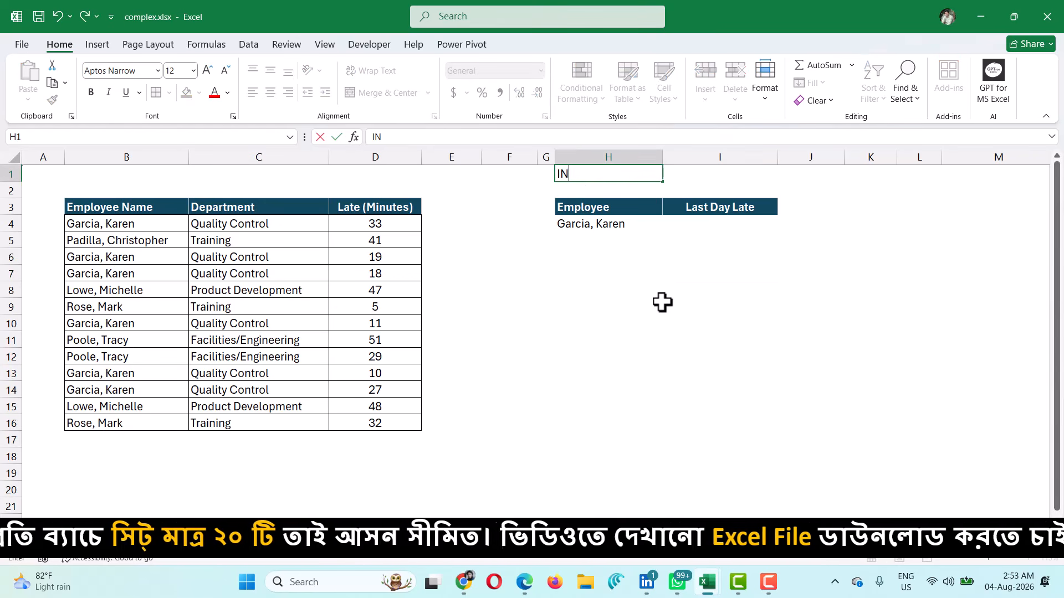
key("Escape")
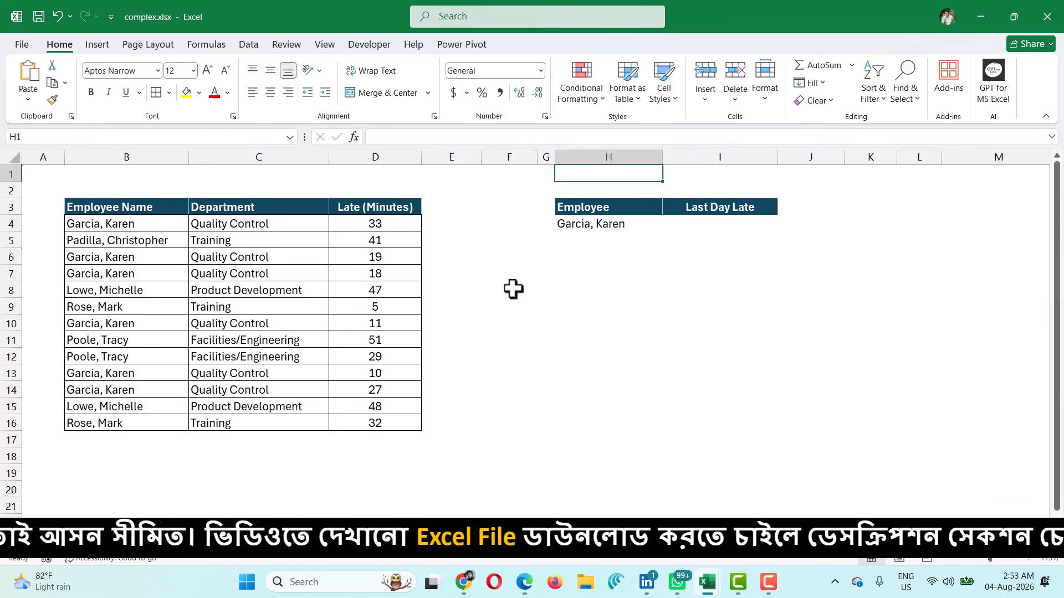
- List the function names INDEX, IF and ROW in cells F6 to F8
left_click(510, 289)
left_click(484, 252)
type("INDEX")
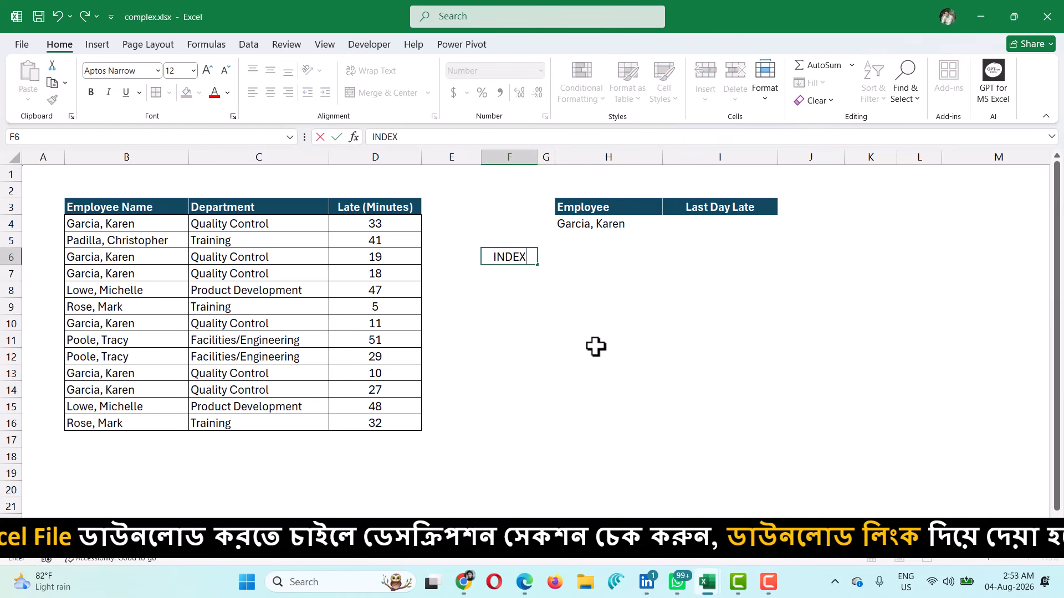
key("Return")
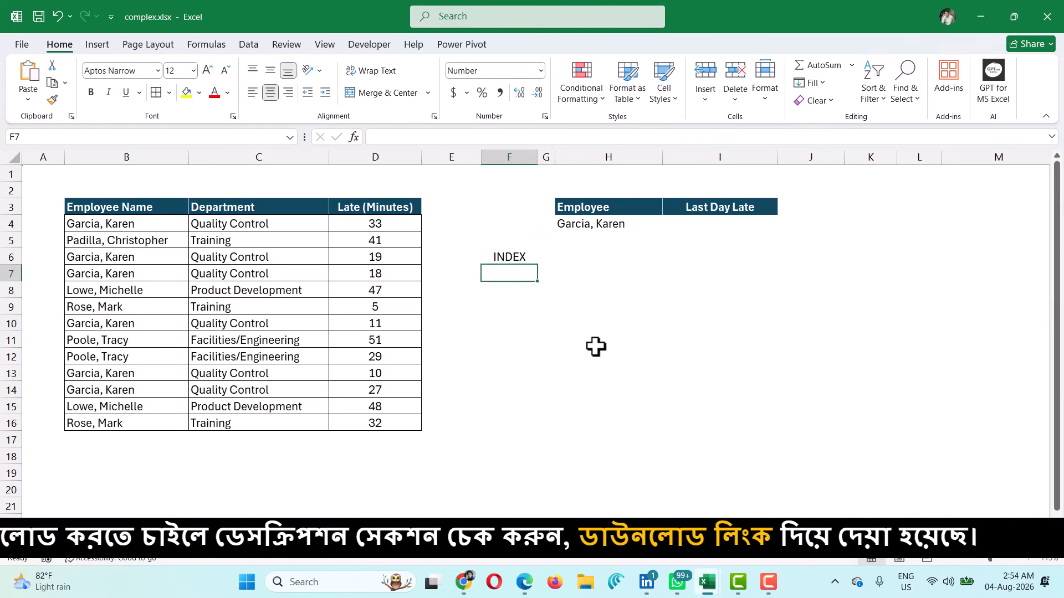
type("IF")
key("Return")
type("ROW")
key("Return")
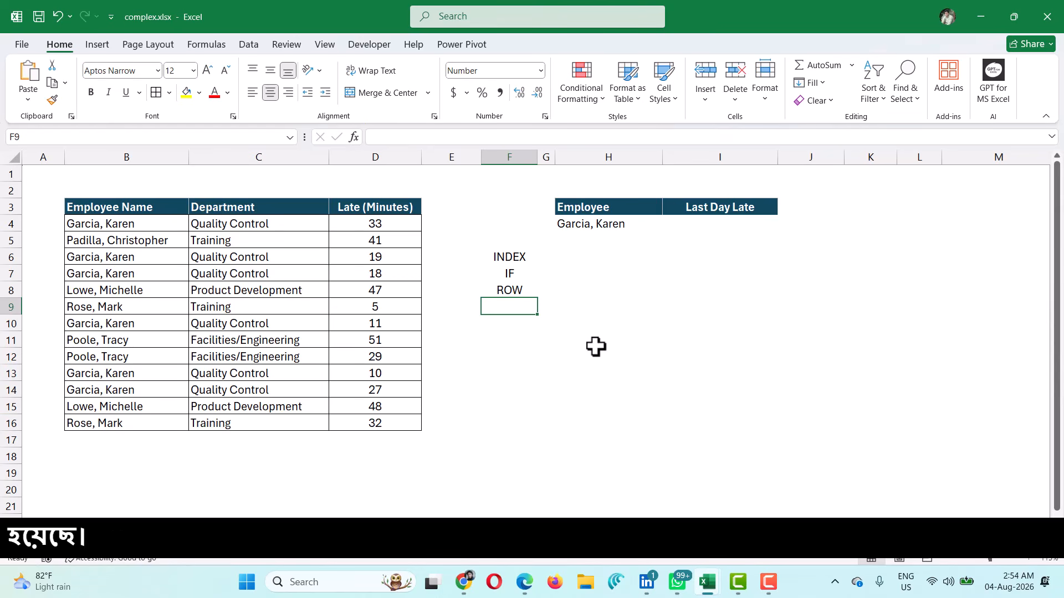
- Clear the function names from F6:F8
left_click_drag(524, 258, 521, 290)
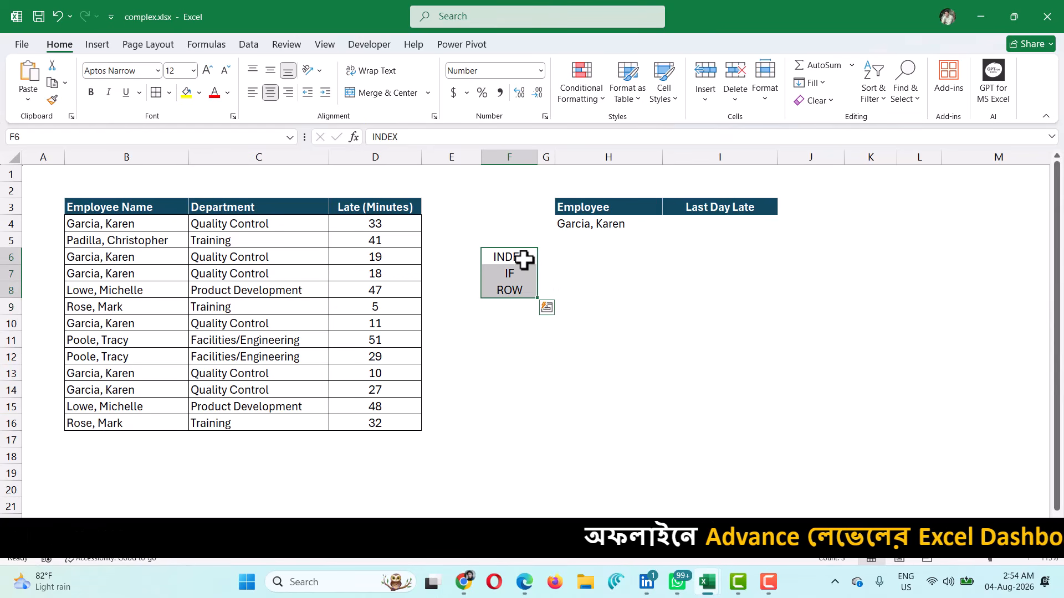
key("Delete")
left_click(428, 245)
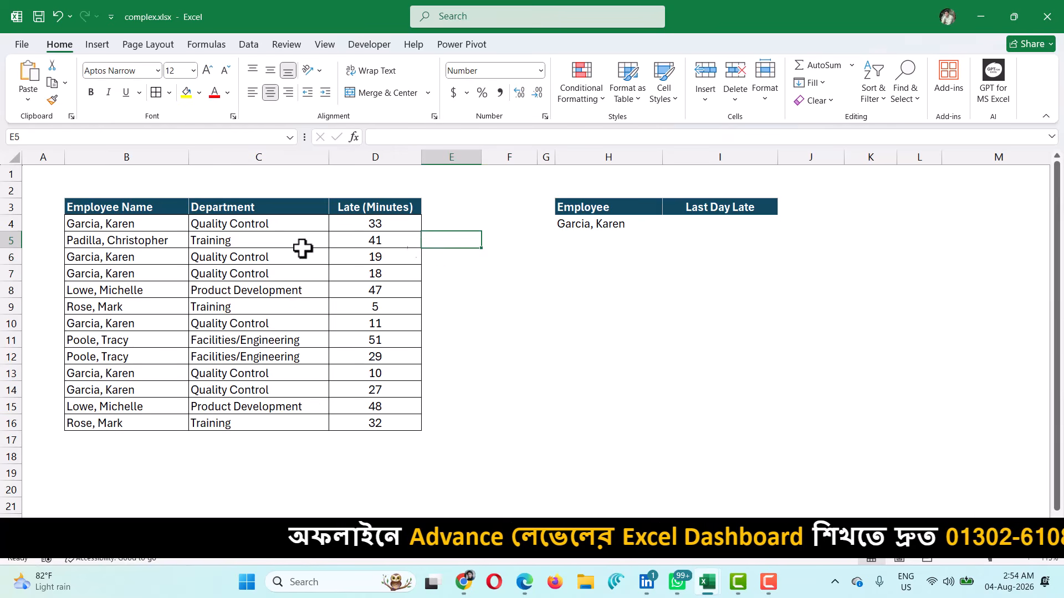
- Enter the number 1 in A4, beside the first employee record, and centre it horizontally
left_click(17, 222)
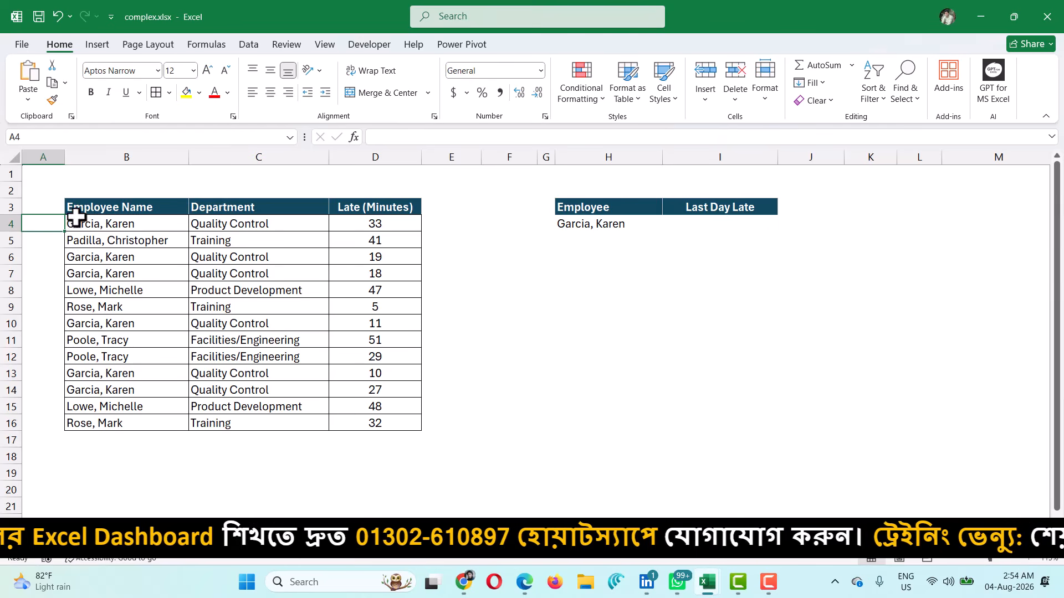
mouse_move(68, 211)
left_mouse_down()
mouse_move(380, 367)
mouse_move(424, 431)
left_mouse_up()
left_click_drag(410, 379, 537, 474)
key("Escape")
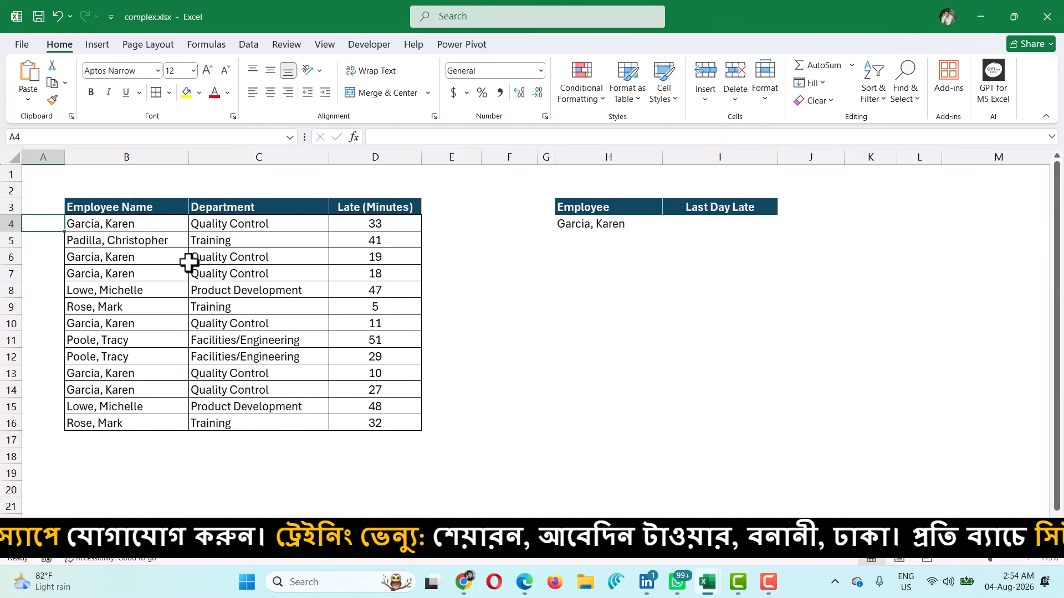
type("1")
key("ctrl+Return")
left_click(270, 93)
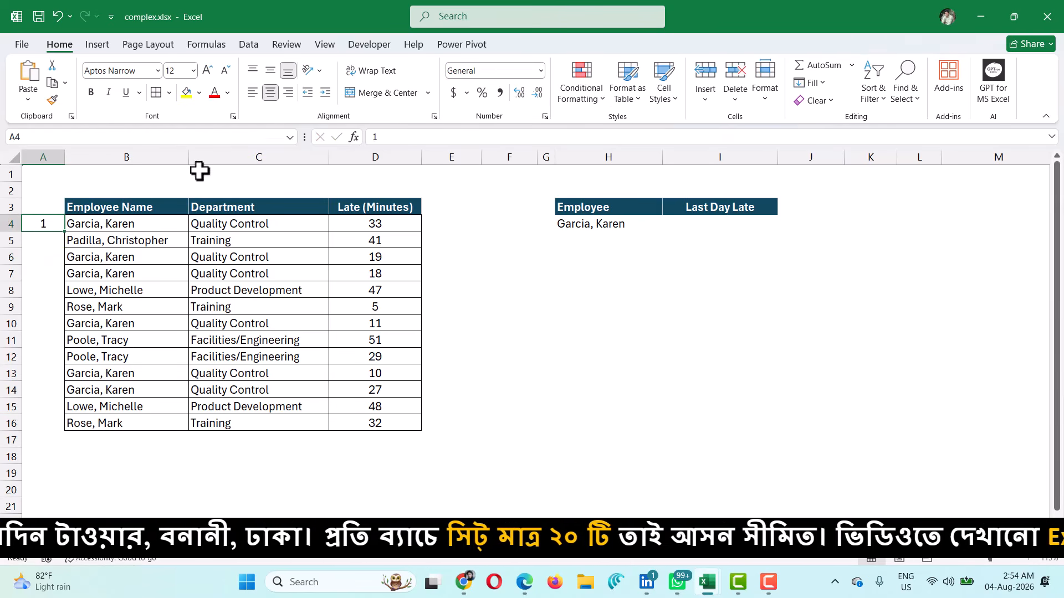
- Fill the numbering from A4 down to A16 as a series so the employee records are numbered 1 to 13
double_click(64, 231)
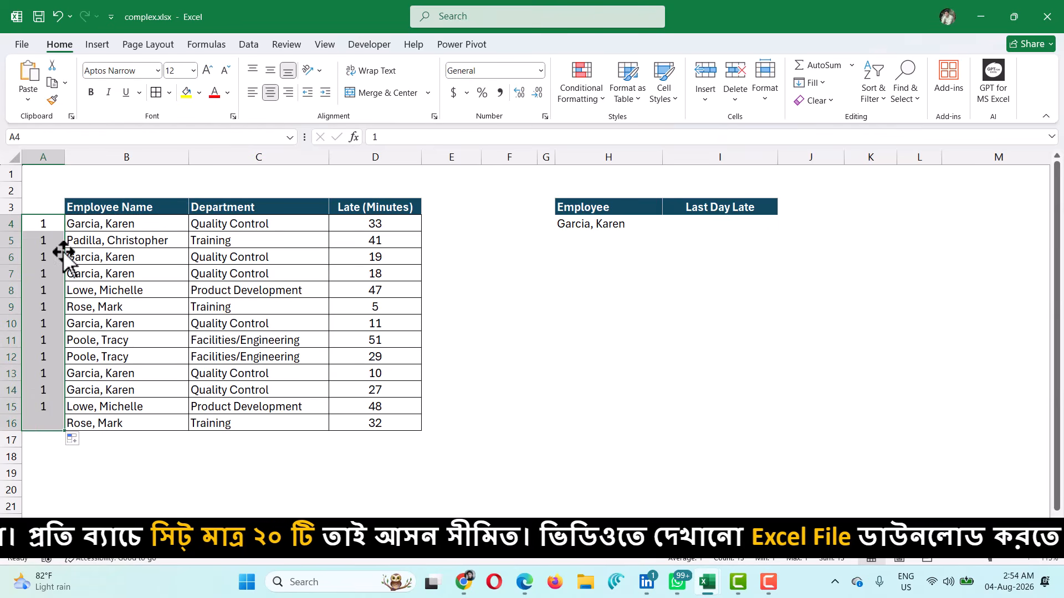
left_click(73, 439)
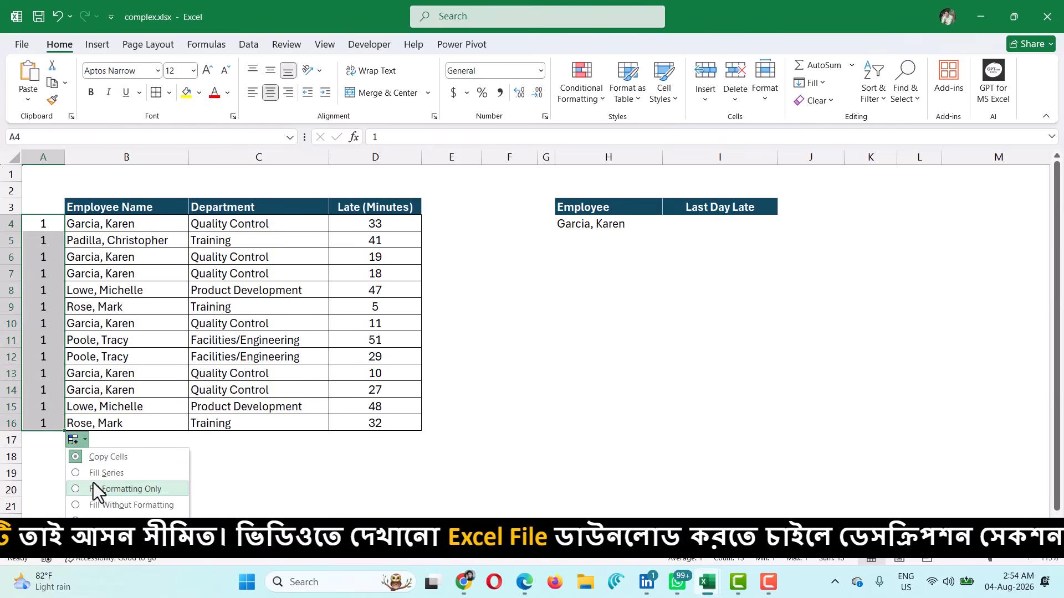
left_click(92, 474)
left_click(110, 404)
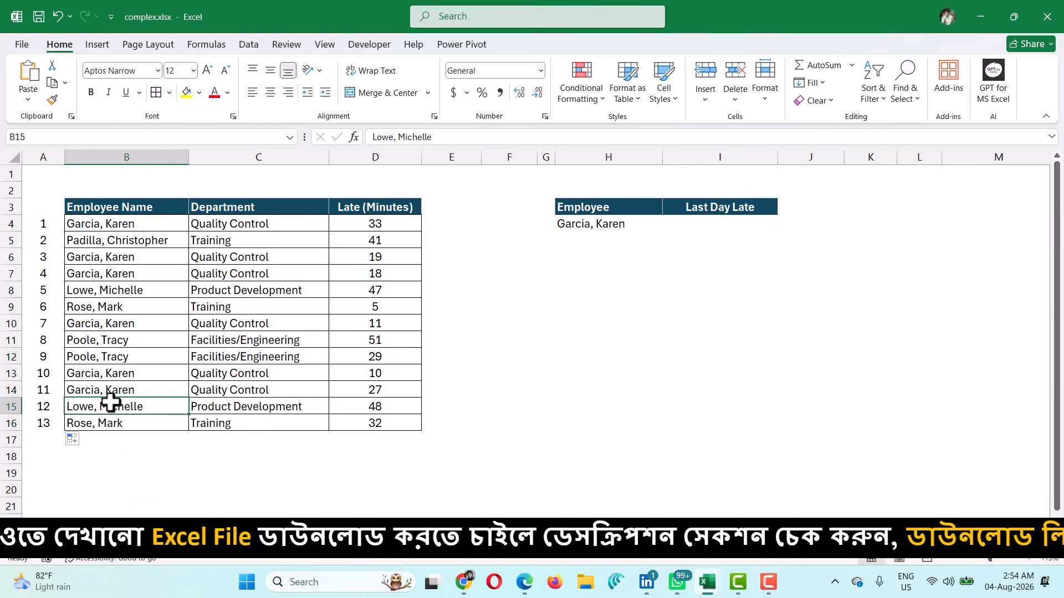
- Locate the last record of the employee chosen in H4 in row 14 and check its late minutes in D14
left_click(633, 229)
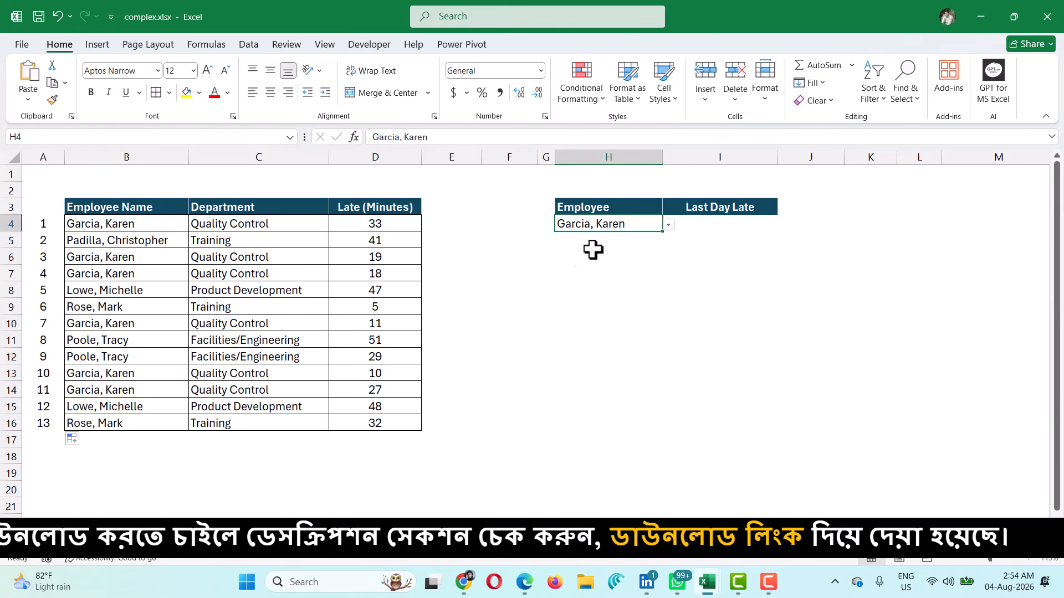
left_click(688, 227)
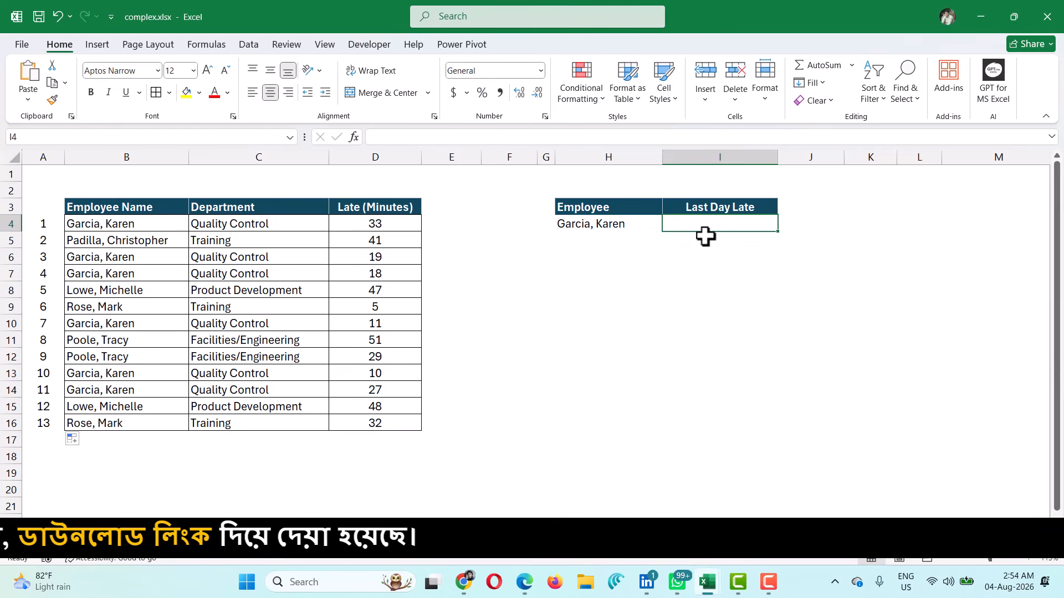
left_click_drag(127, 227, 107, 393)
left_click(105, 393)
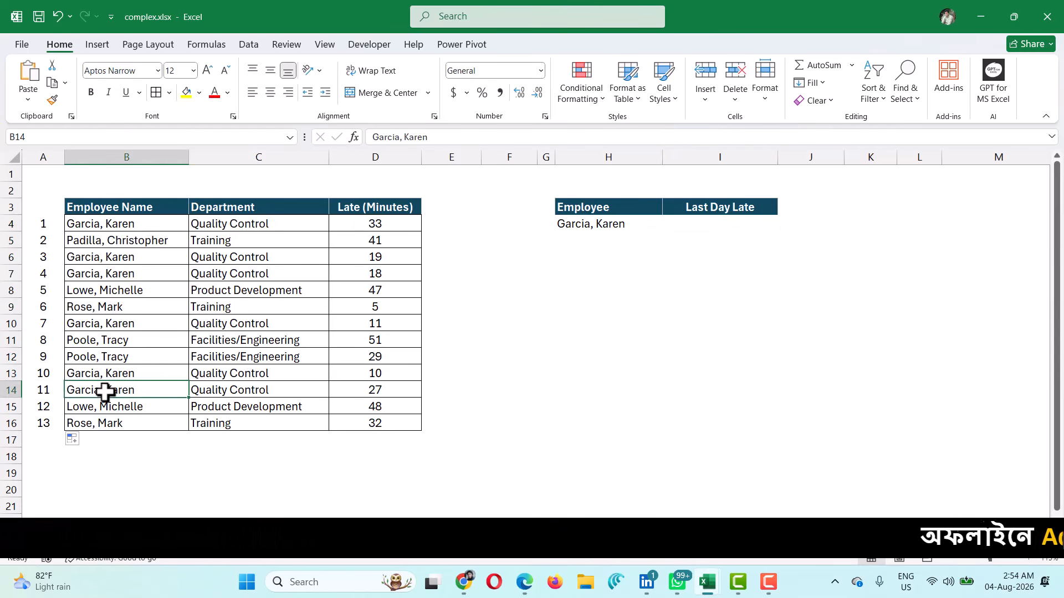
left_click(6, 388)
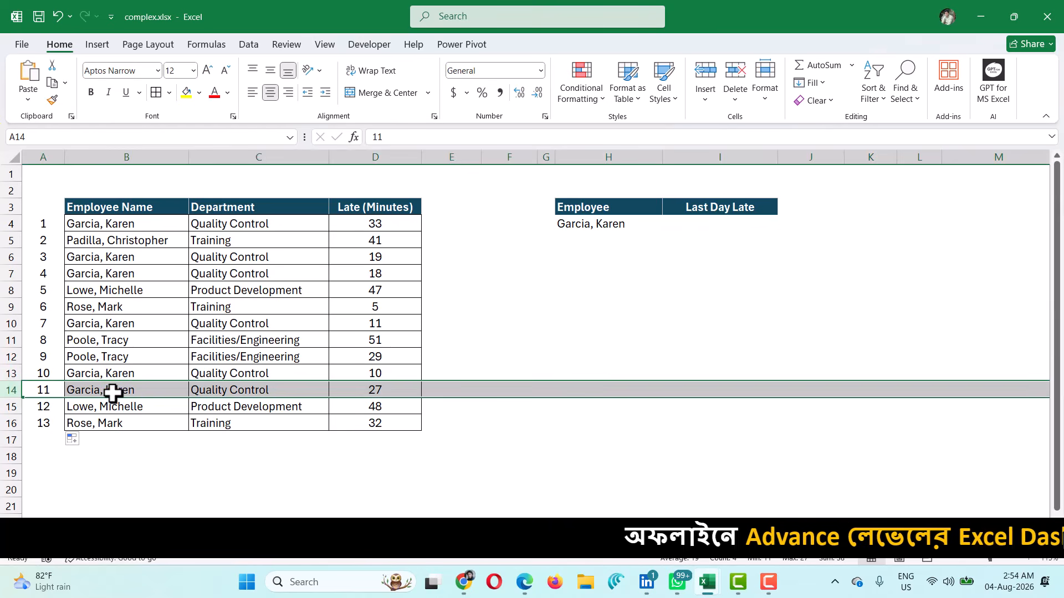
left_click(375, 389)
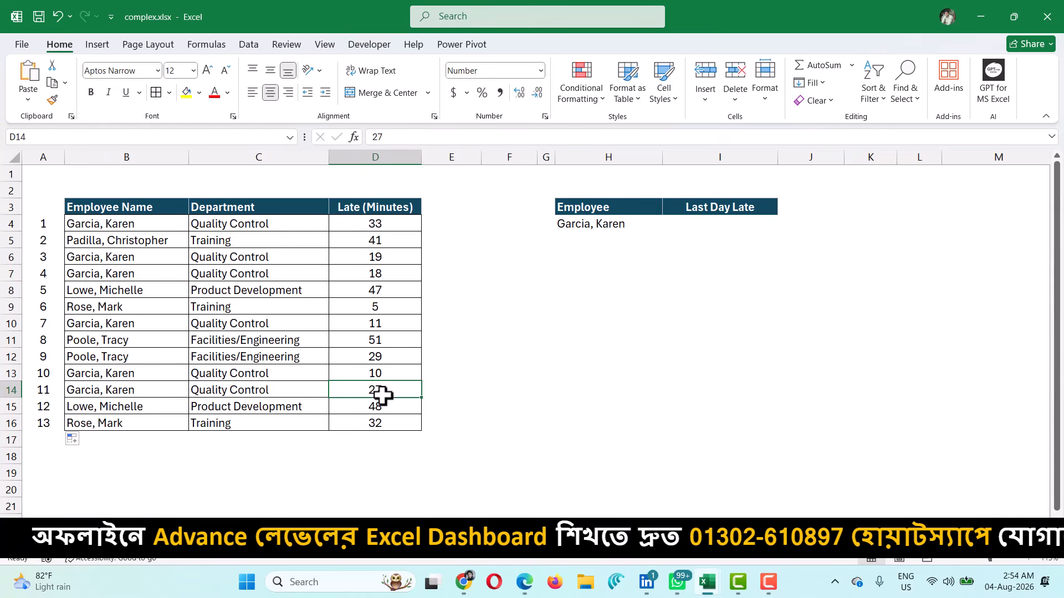
- Enter =INDEX(D4:D16,11) in I4 to return the late minutes from the eleventh record
left_click(699, 225)
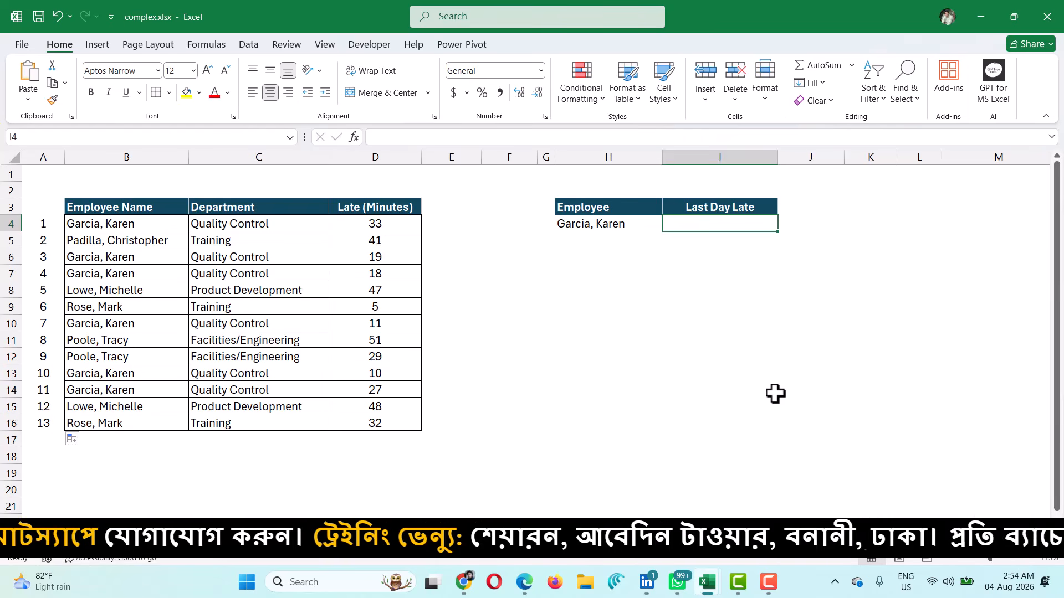
type("=INDEX")
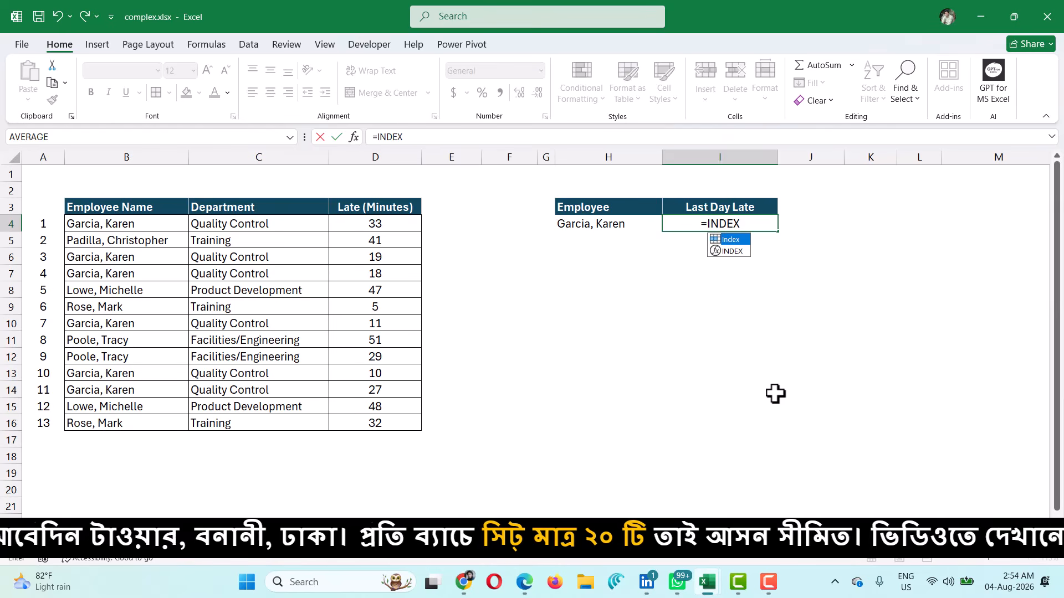
key("Down")
key("Tab")
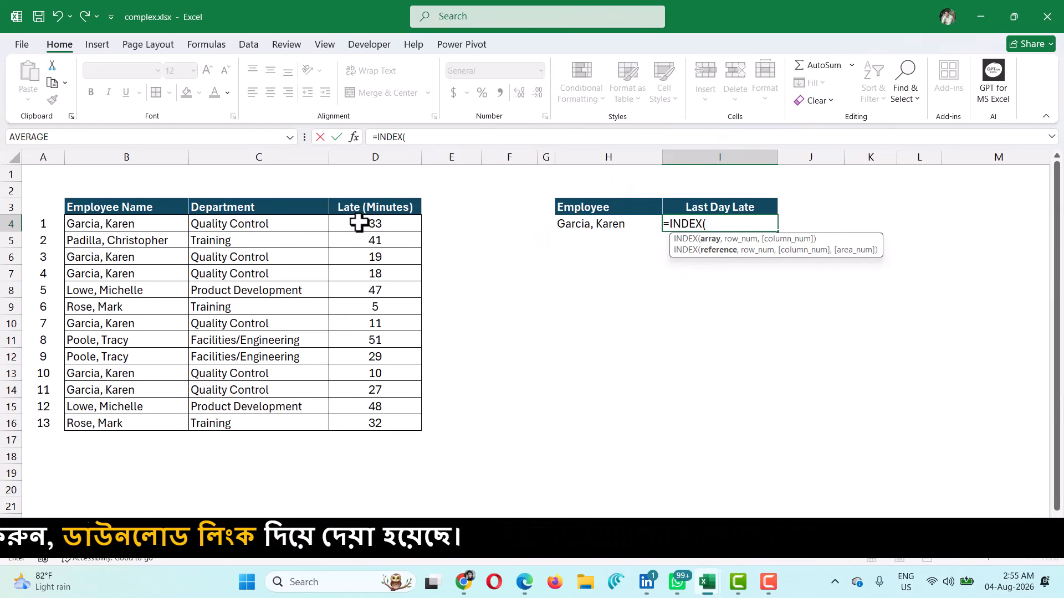
left_click_drag(359, 222, 366, 418)
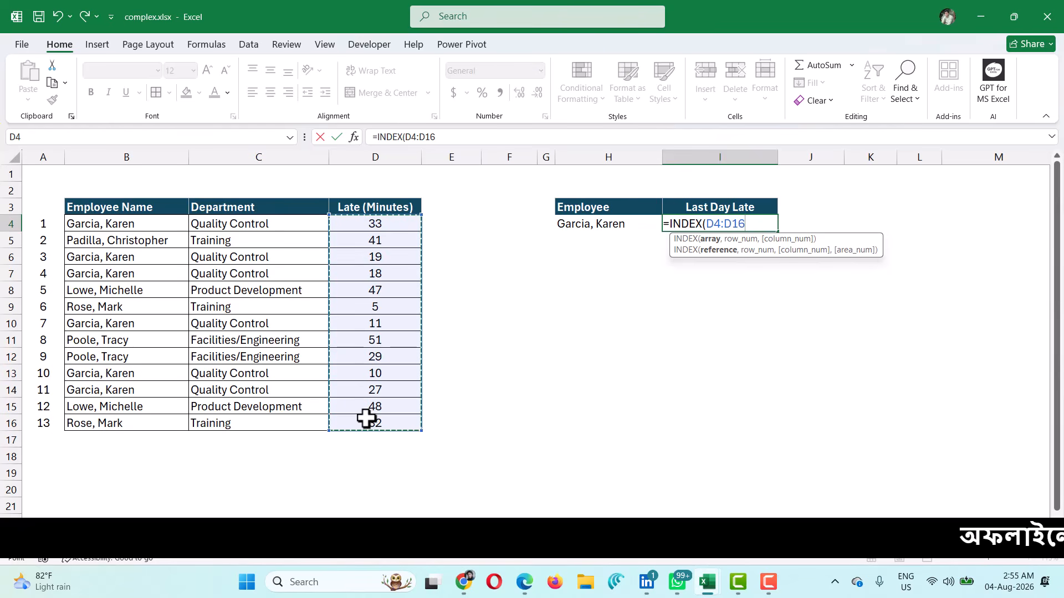
type(",")
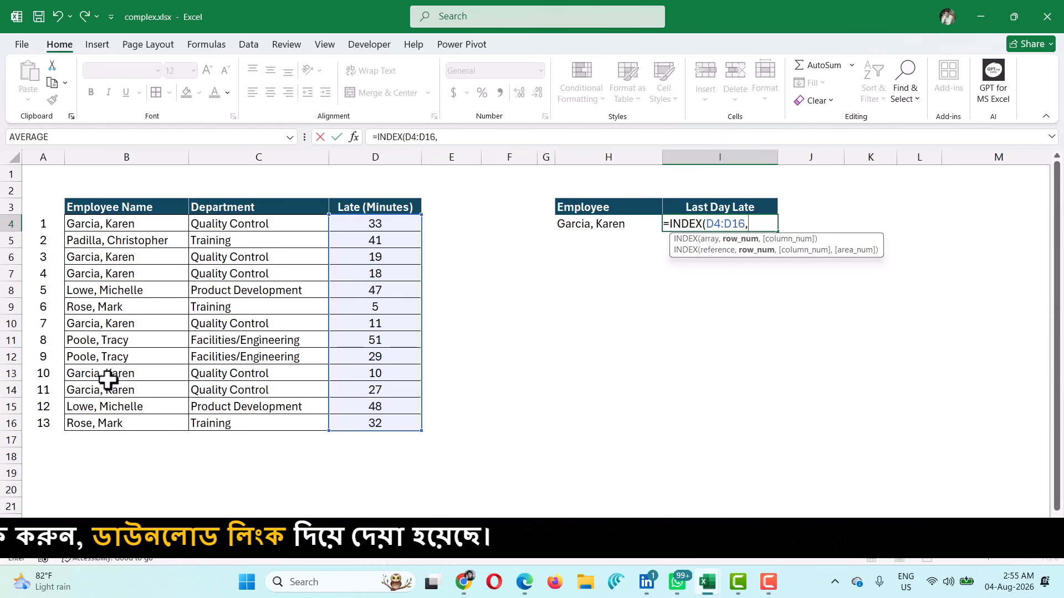
type("11")
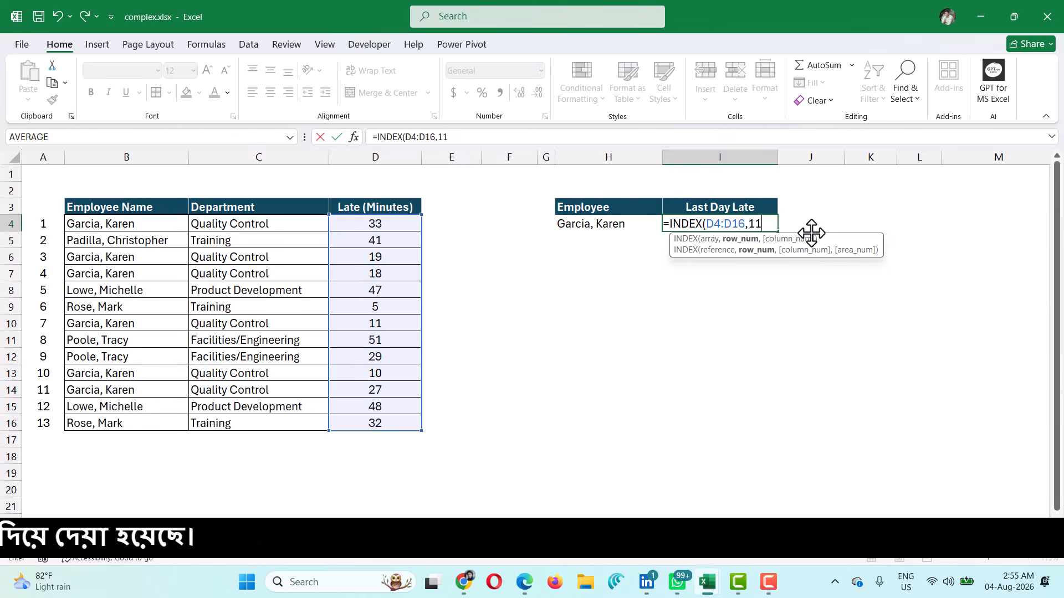
key("Return")
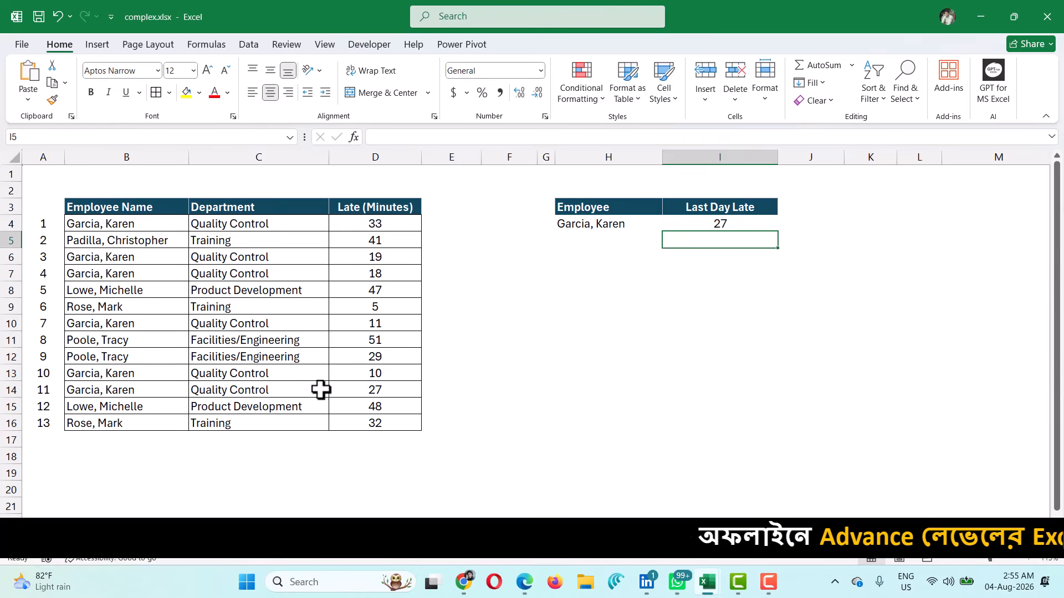
- Compare the formula result in I4 with the late minutes of the record in row 14
left_click(131, 395)
left_click(366, 391)
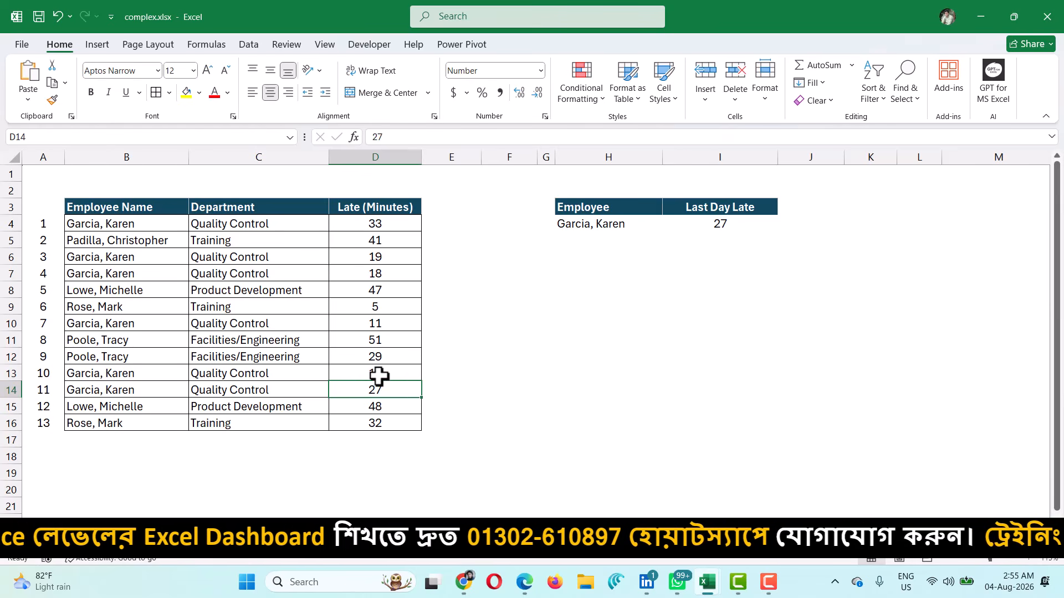
left_click(699, 224)
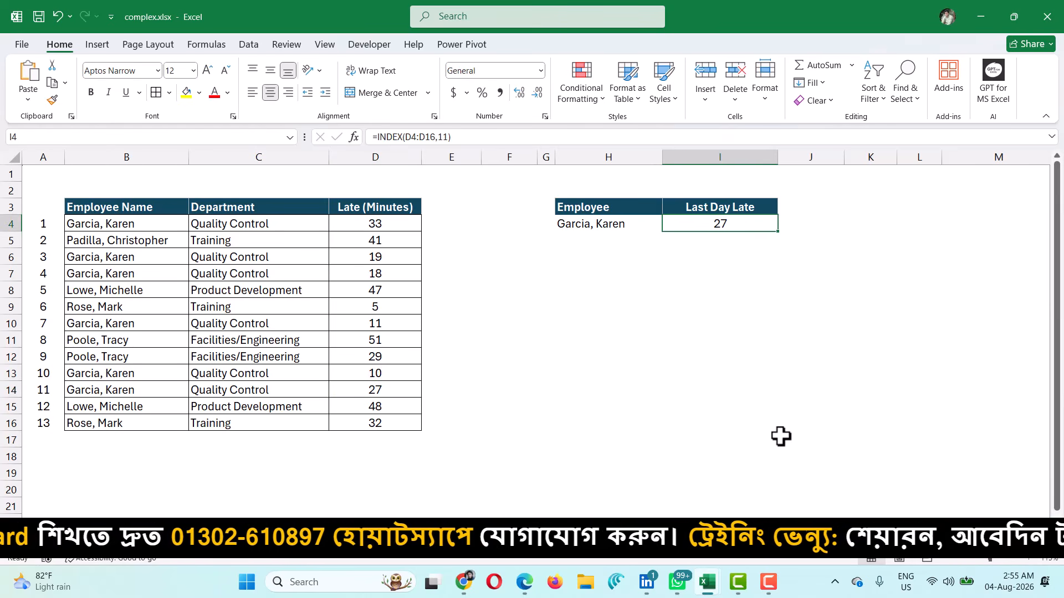
- Switch H4 to the employee listed in B16 and compare I4 with that employee's late minutes in D16
left_click(655, 223)
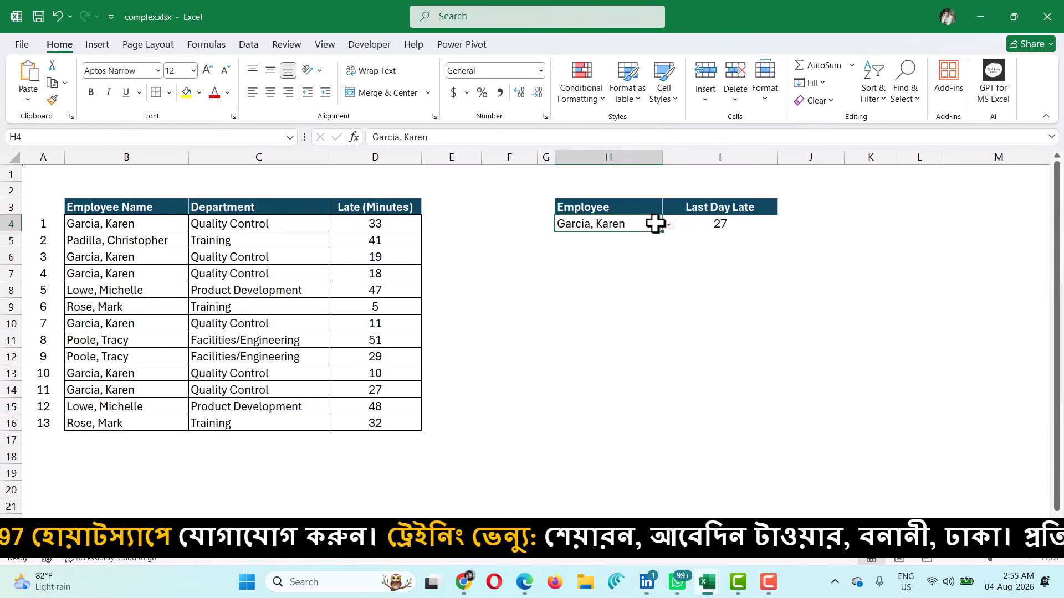
left_click(667, 225)
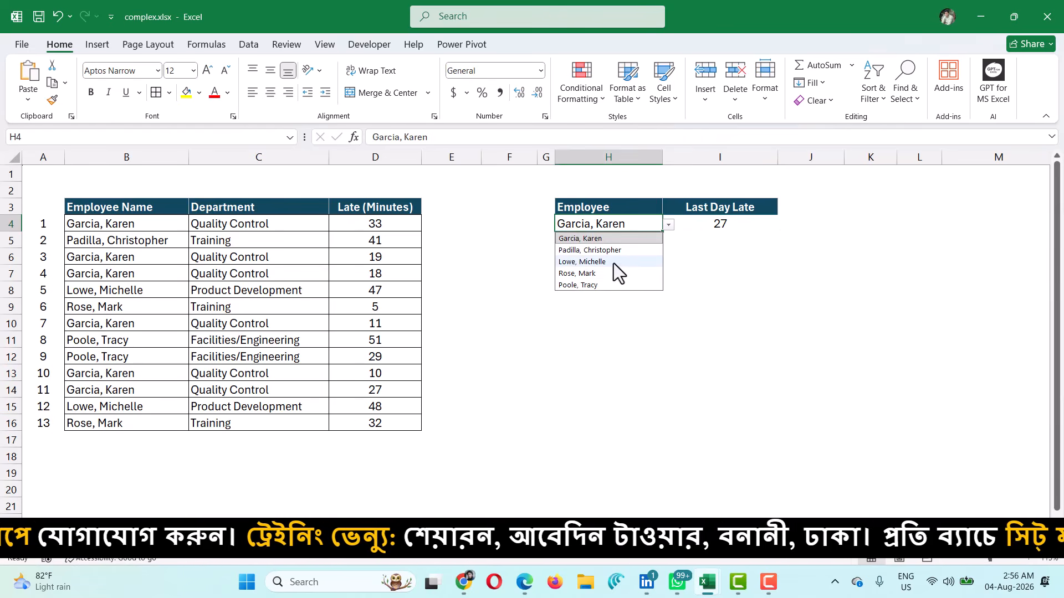
left_click(587, 274)
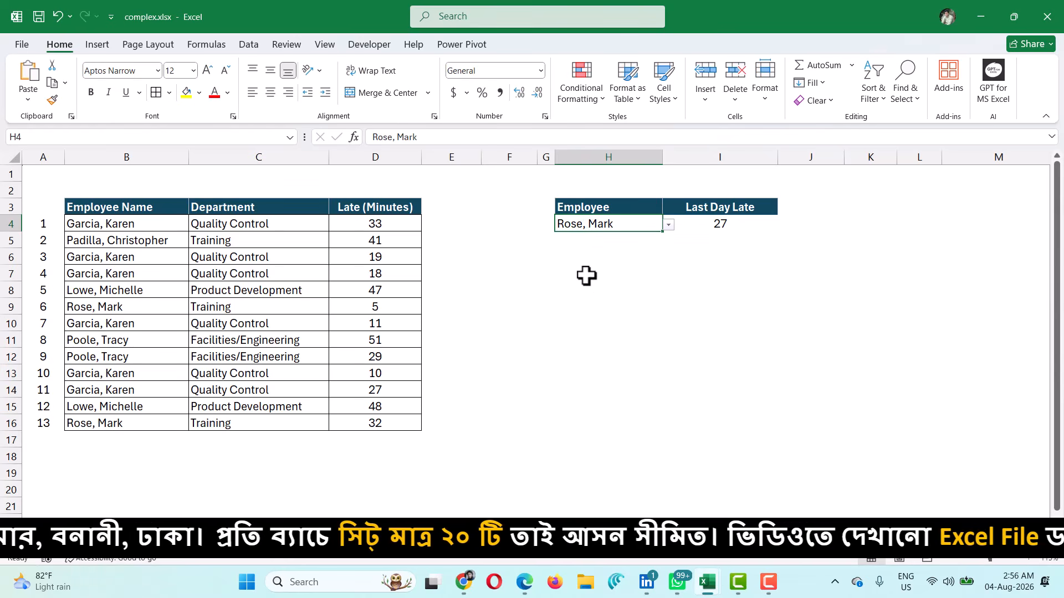
left_click(735, 227)
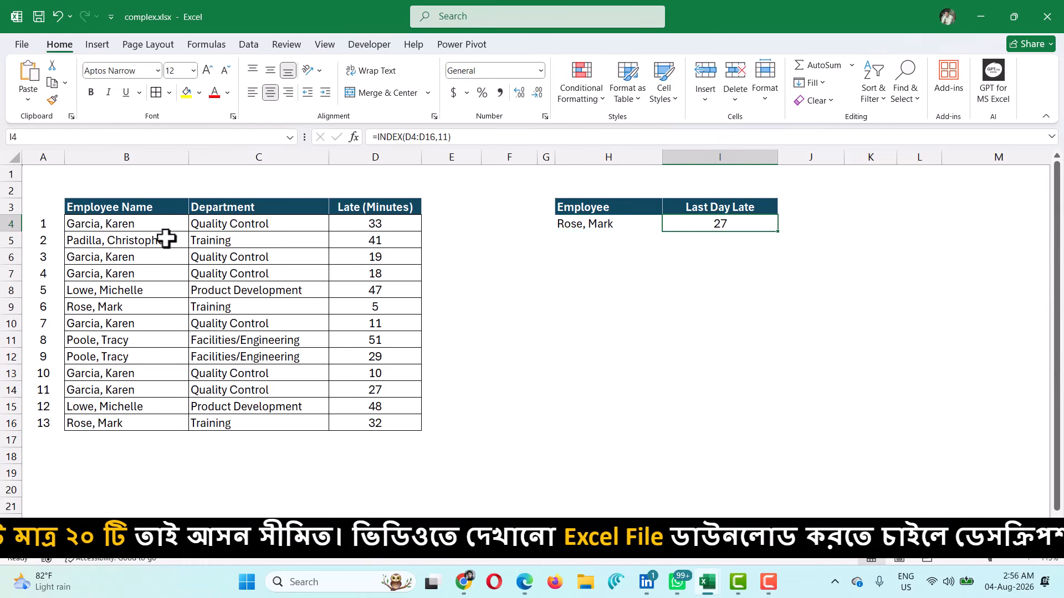
left_click(142, 423)
left_click(390, 425)
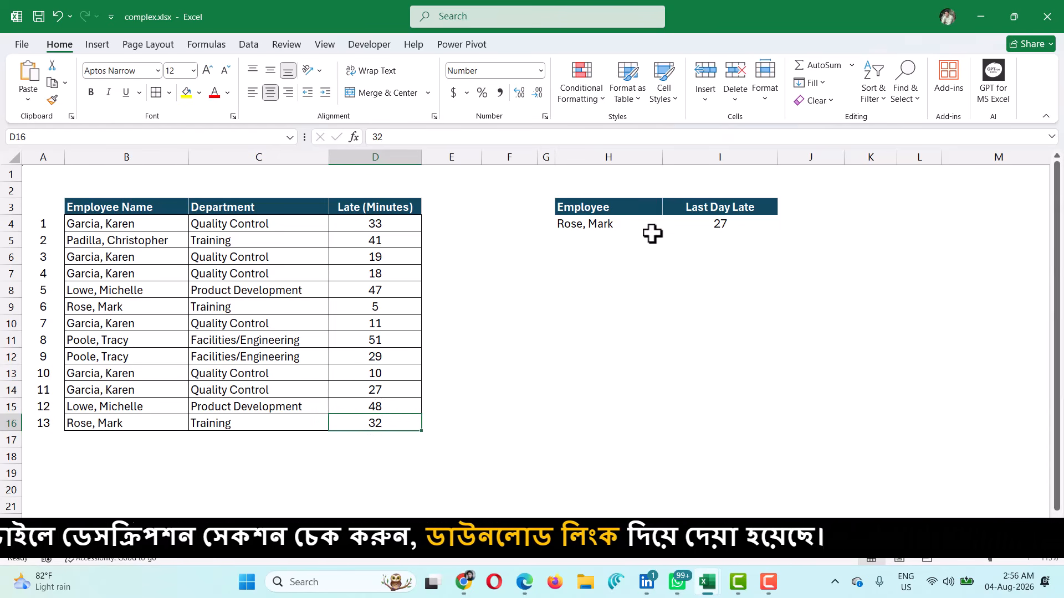
- Examine the fixed row number 11 in the INDEX formula in I4
left_click(686, 224)
double_click(685, 224)
left_click(753, 224)
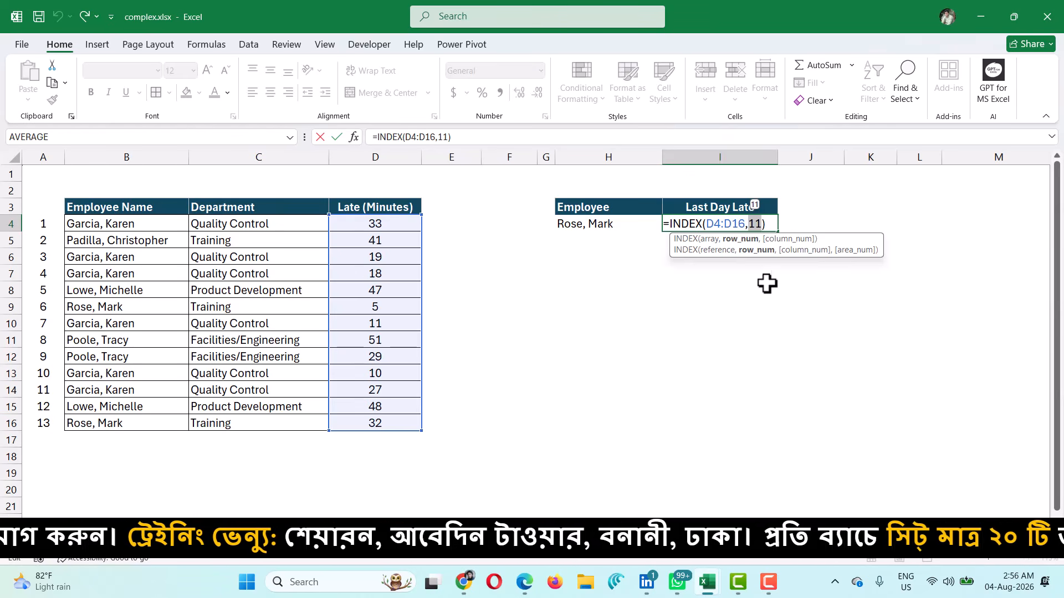
- Set H4 back to the employee listed in B4 and select the formula cell I4
left_click(632, 223)
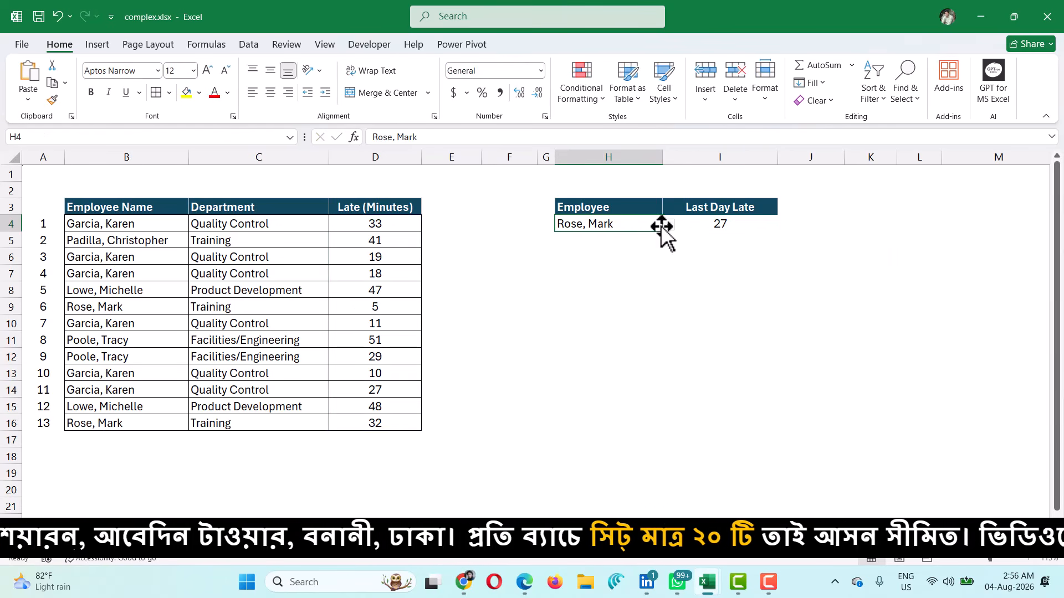
left_click(668, 224)
left_click(628, 240)
left_click(710, 222)
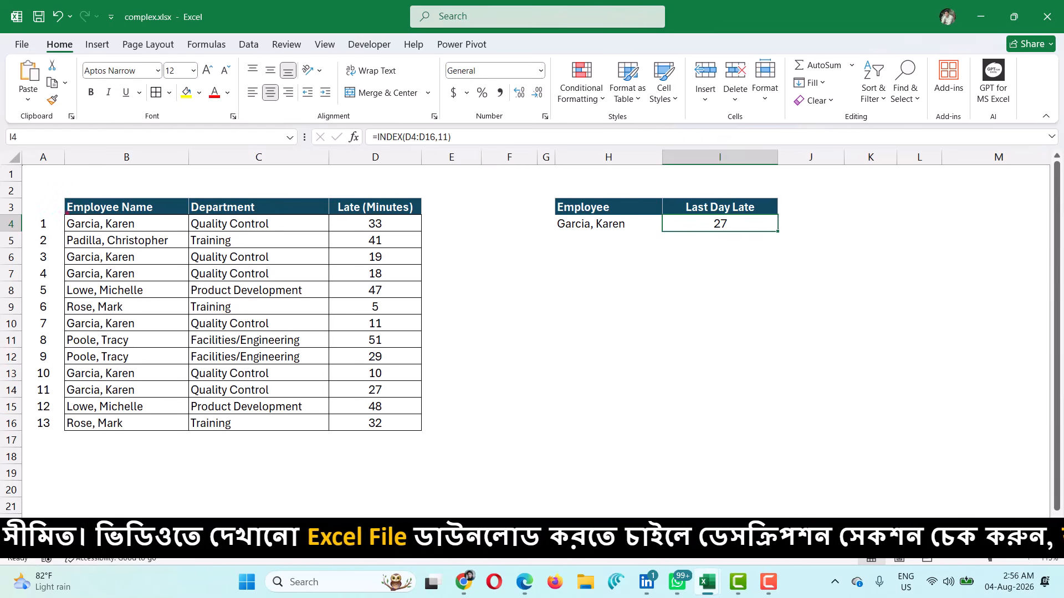
left_click_drag(60, 217, 186, 436)
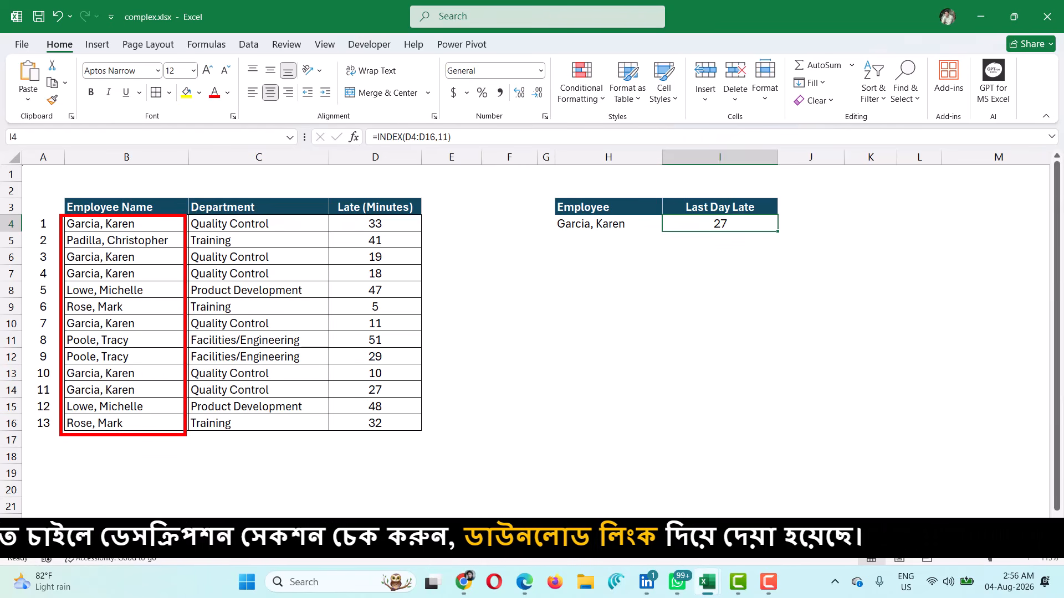
left_click_drag(158, 224, 199, 179)
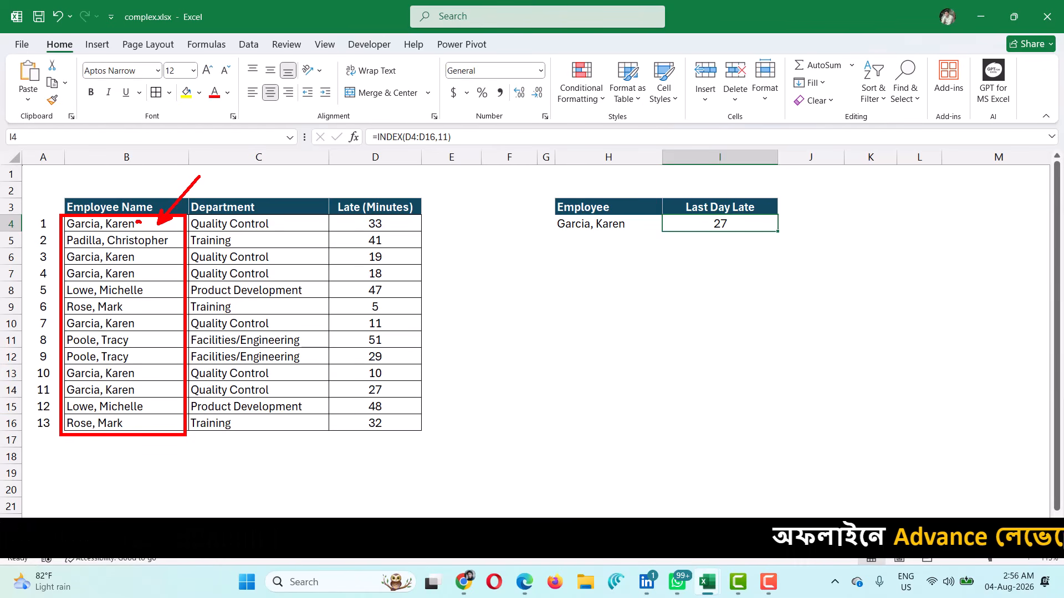
left_click_drag(147, 225, 184, 186)
mouse_move(169, 239)
left_mouse_down()
mouse_move(182, 249)
mouse_move(170, 247)
mouse_move(154, 281)
mouse_move(181, 259)
mouse_move(168, 292)
mouse_move(129, 318)
mouse_move(153, 319)
mouse_move(183, 296)
left_mouse_up()
mouse_move(142, 333)
left_mouse_down()
mouse_move(161, 344)
mouse_move(136, 345)
left_mouse_up()
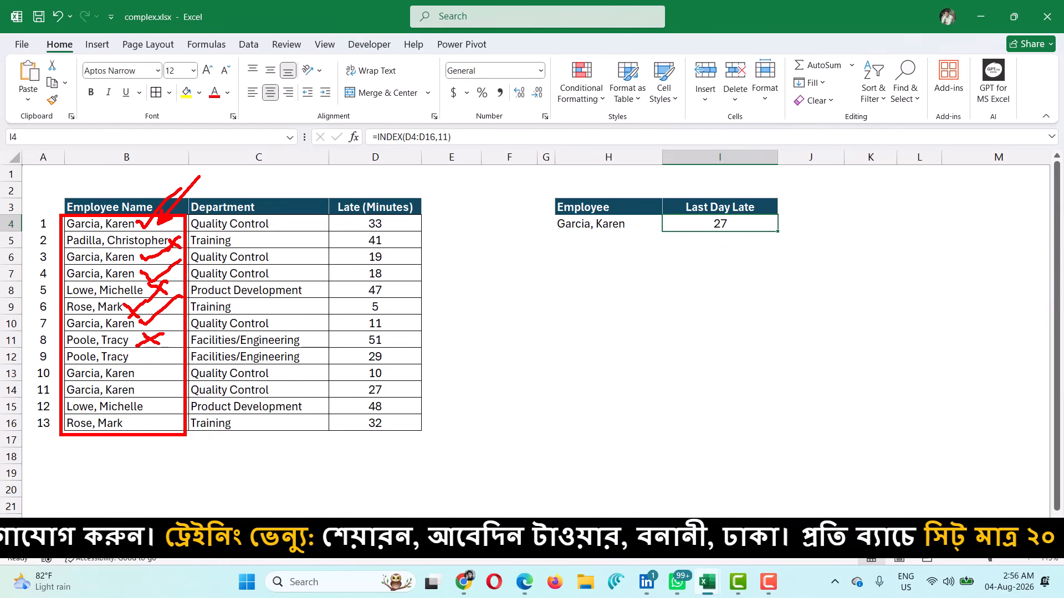
key("Escape")
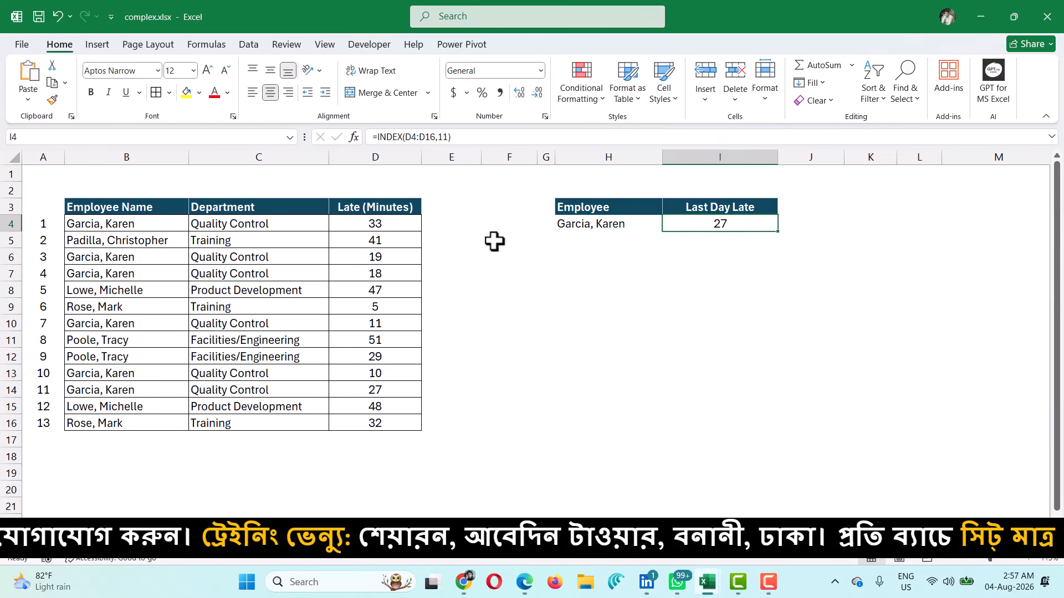
- Replace the fixed row number in I4's INDEX formula with the start of an IF function testing B4:B16=H4
double_click(699, 225)
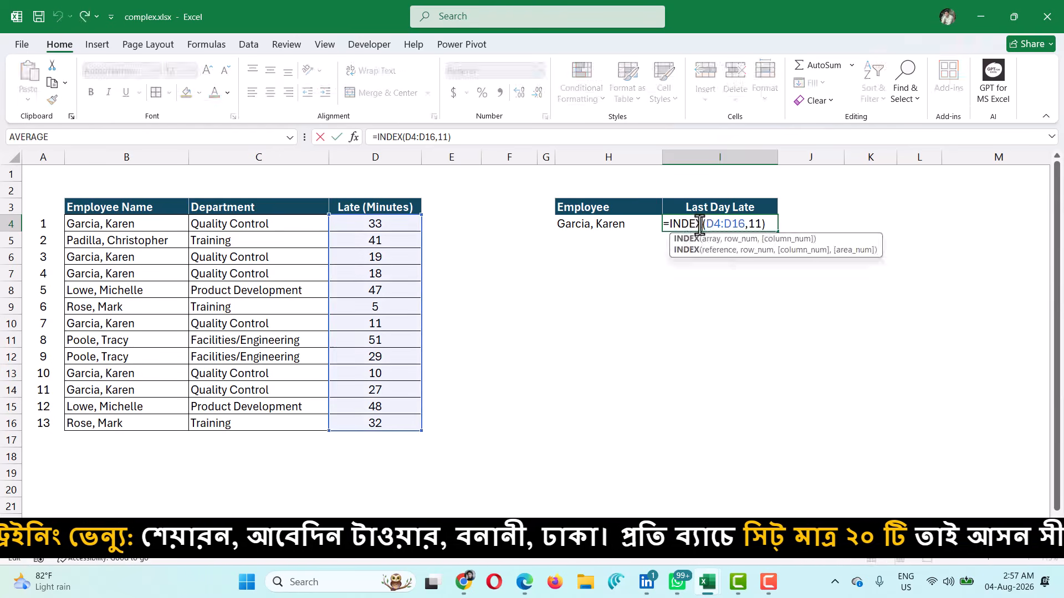
double_click(754, 224)
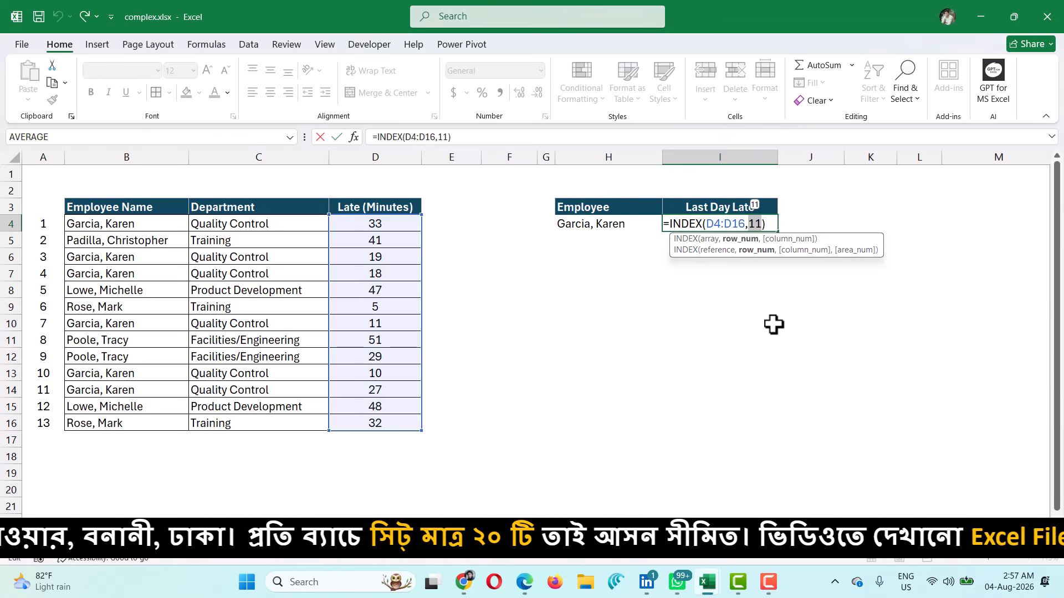
key("Delete")
key("Delete")
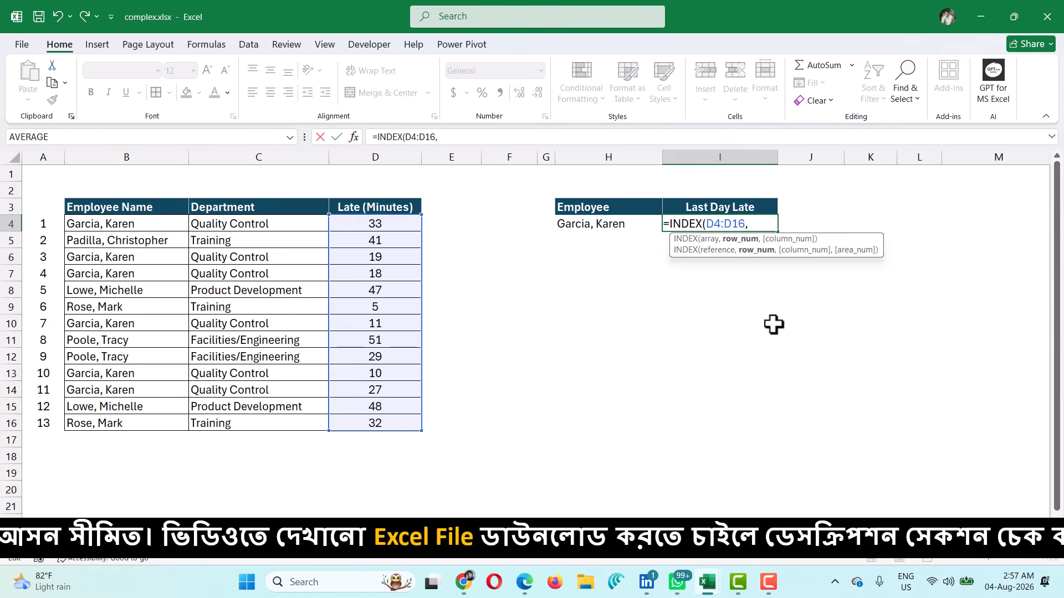
type("IF(")
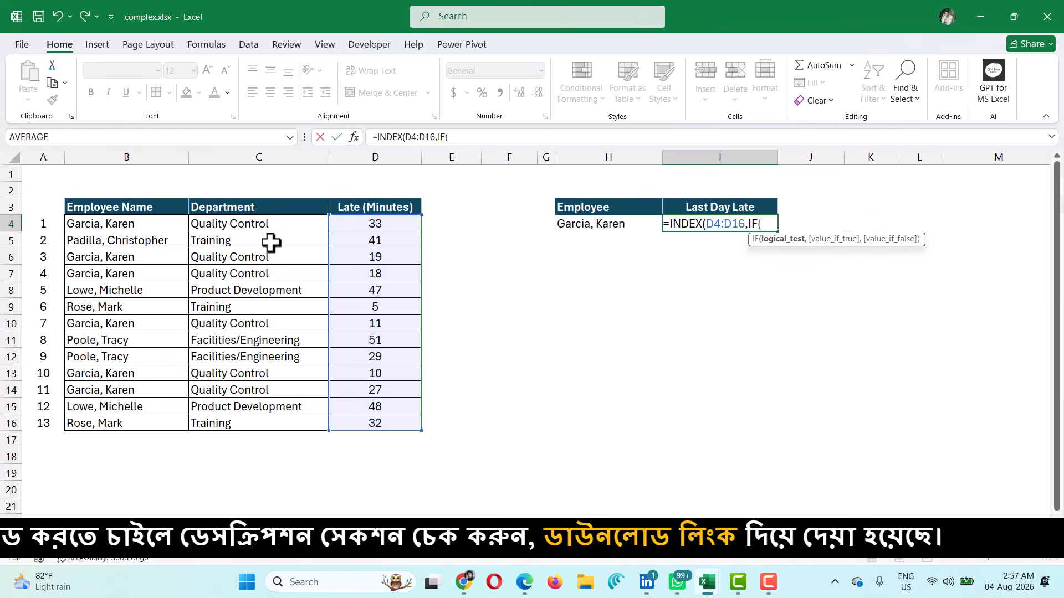
left_click_drag(139, 224, 133, 420)
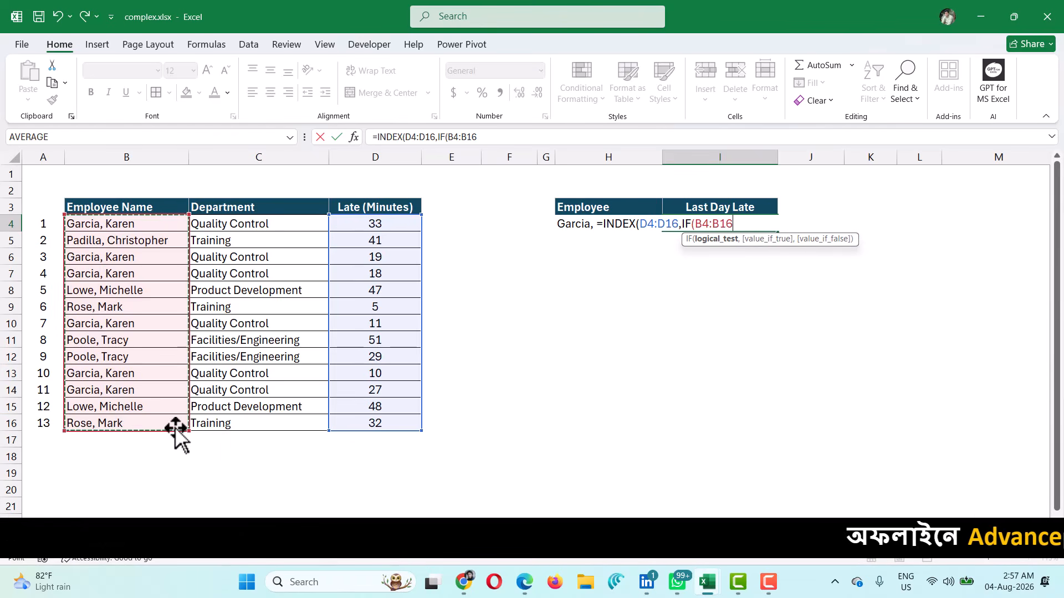
type("=")
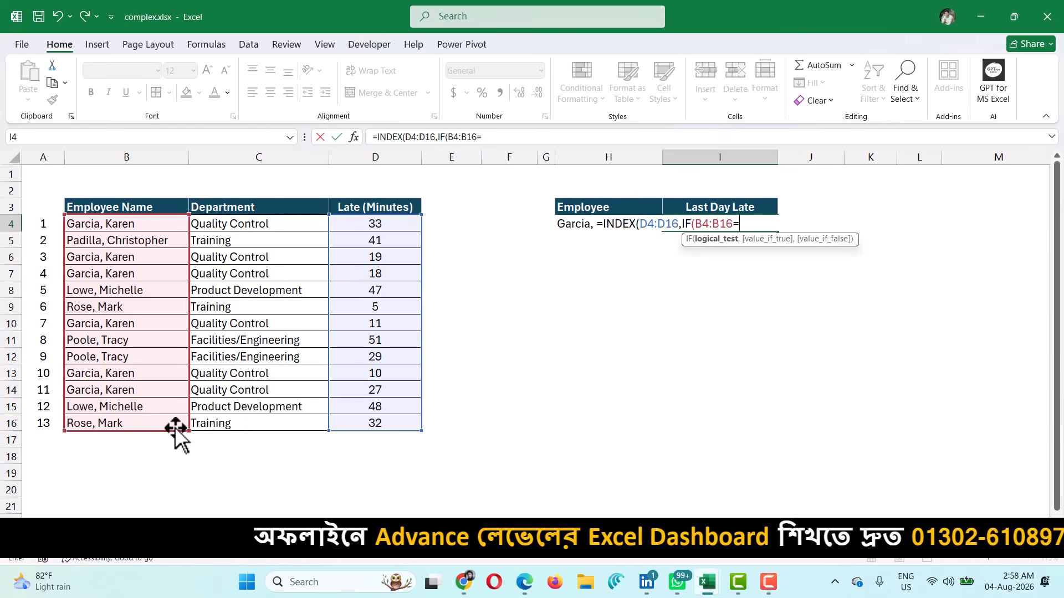
left_click(564, 226)
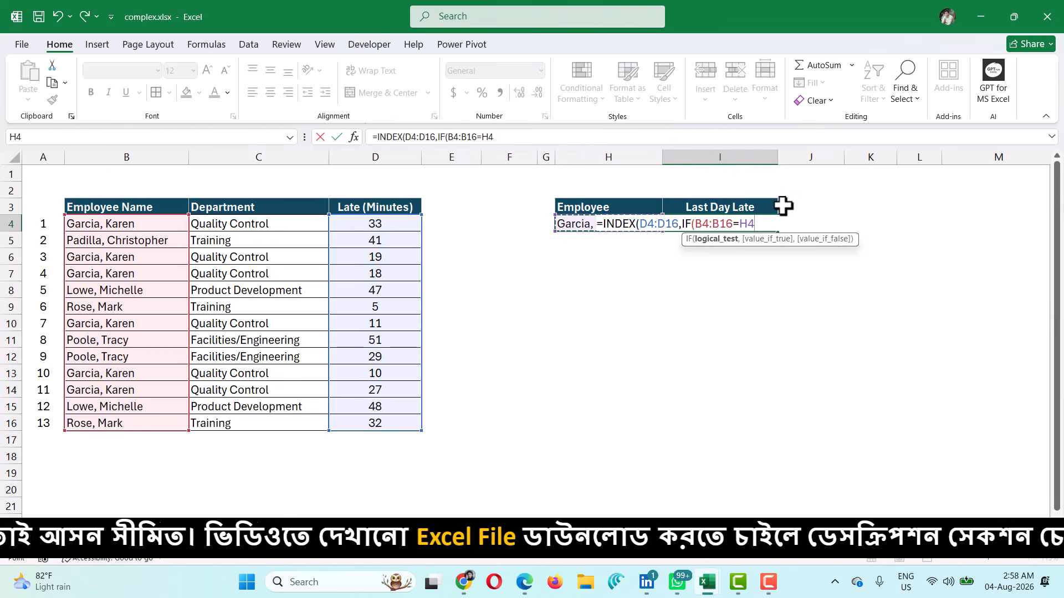
- Temporarily store the unfinished I4 formula as text to widen column H, and turn it back into an editable formula
key("Return")
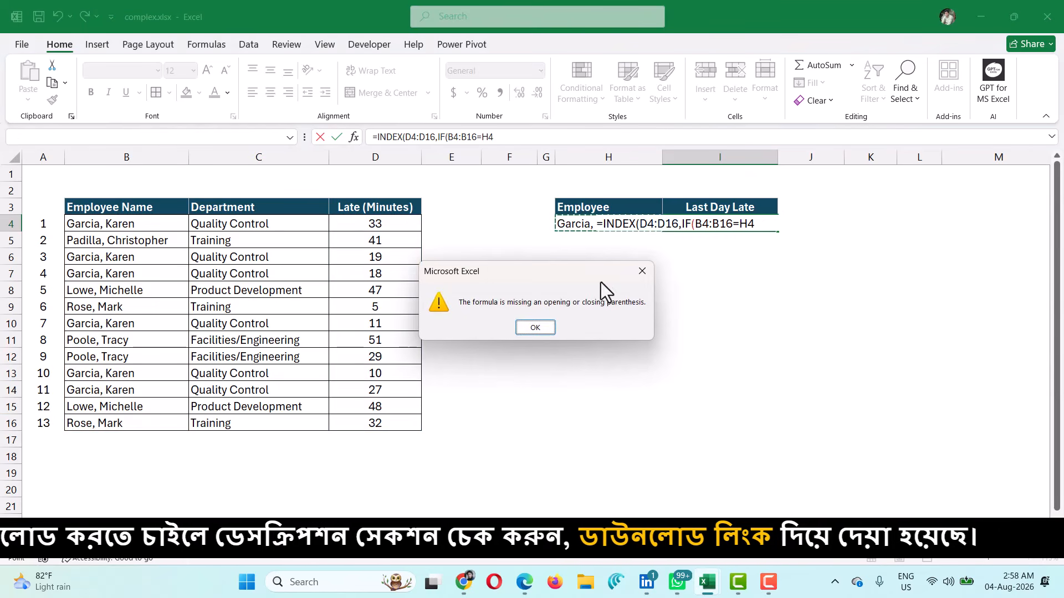
left_click(642, 271)
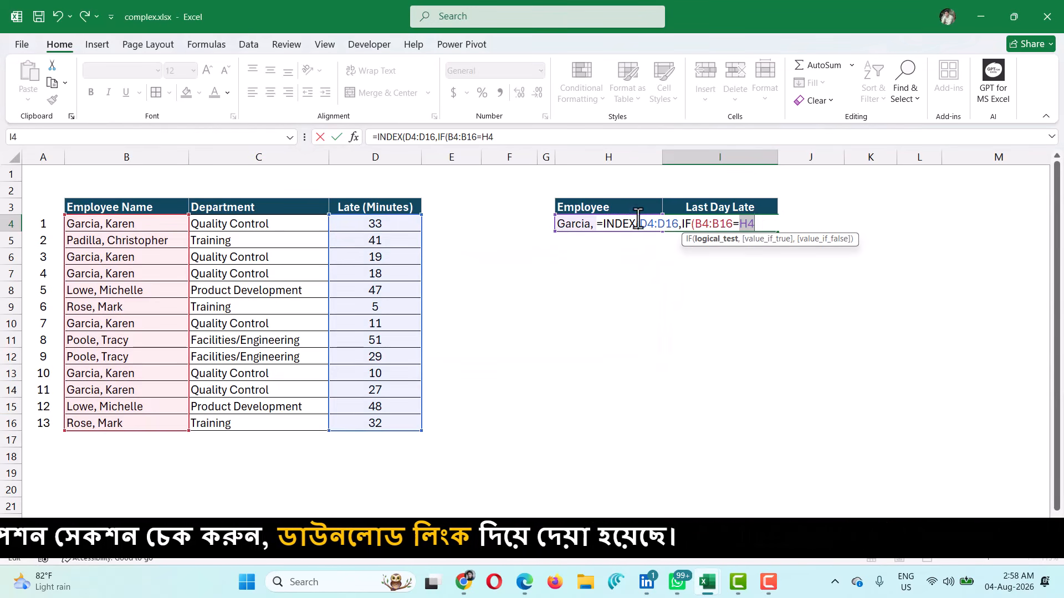
left_click(598, 223)
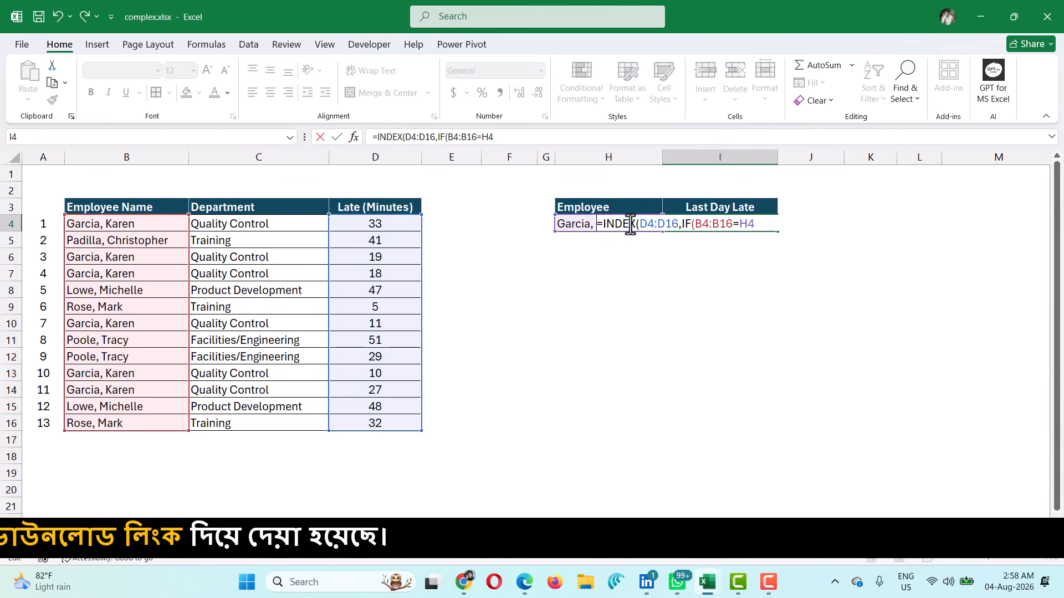
type("'")
key("Return")
left_click_drag(667, 161, 712, 160)
double_click(743, 227)
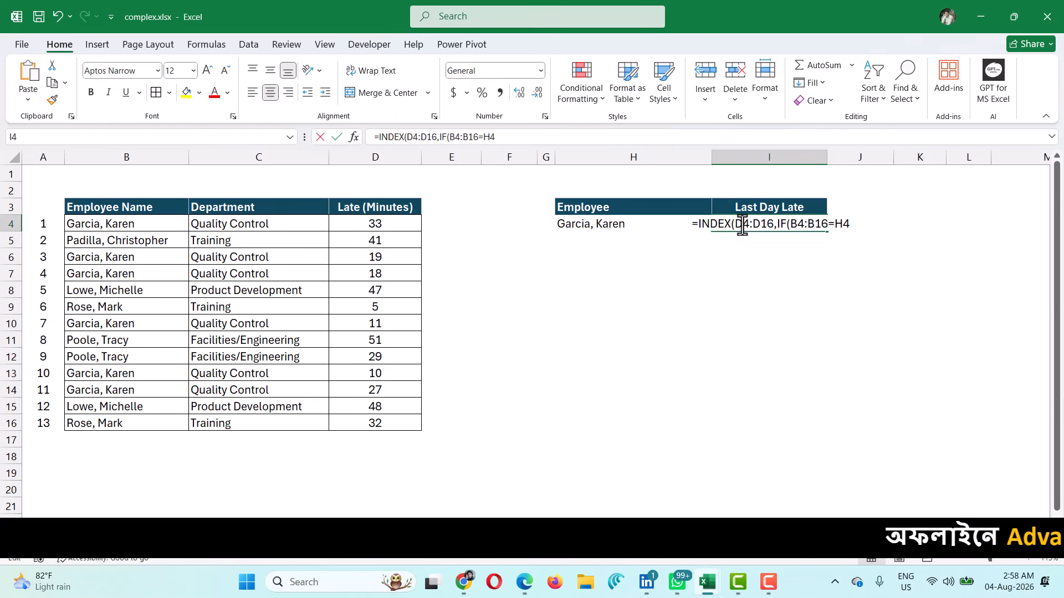
mouse_move(697, 227)
left_mouse_down()
mouse_move(662, 228)
mouse_move(693, 226)
left_mouse_up()
left_click(701, 225)
key("BackSpace")
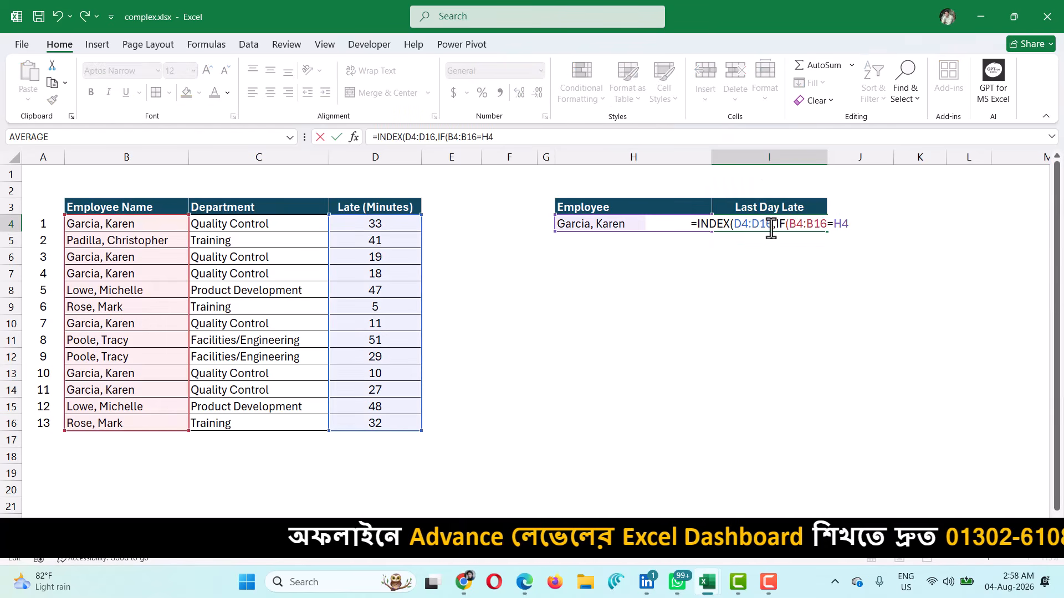
- Add ROW(B4:B16) as the IF value when true and enter =INDEX(D4:D16,IF(B4:B16=H4,ROW(B4:B16))) in I4
left_click(849, 224)
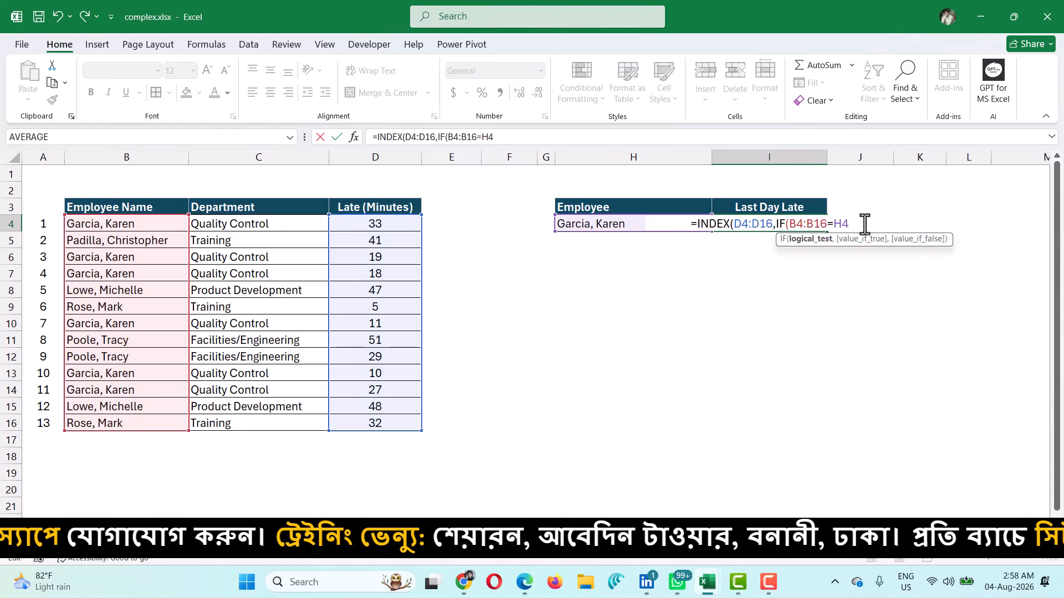
type(",")
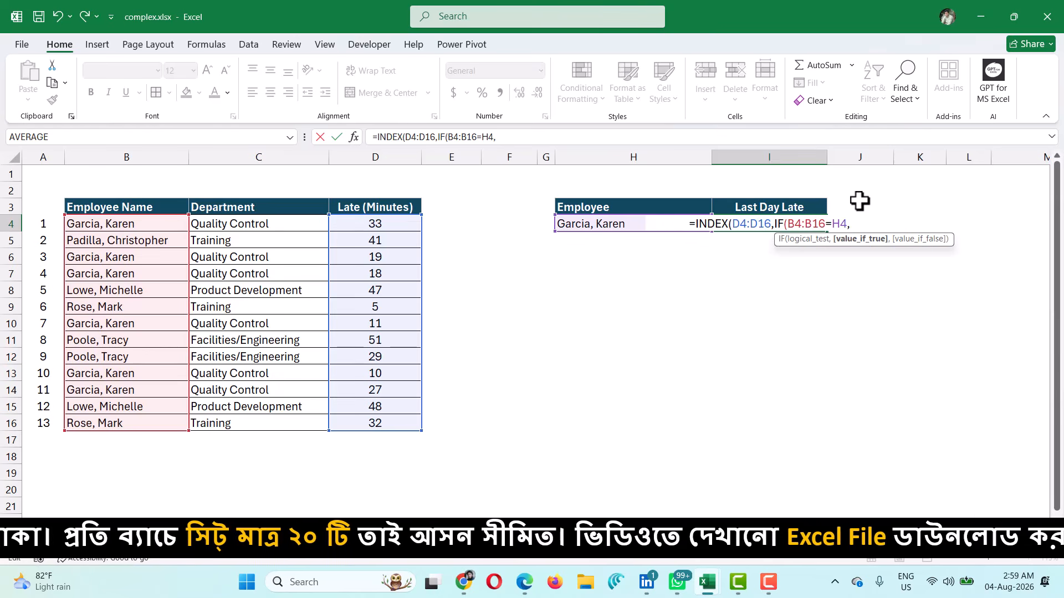
type("ROW")
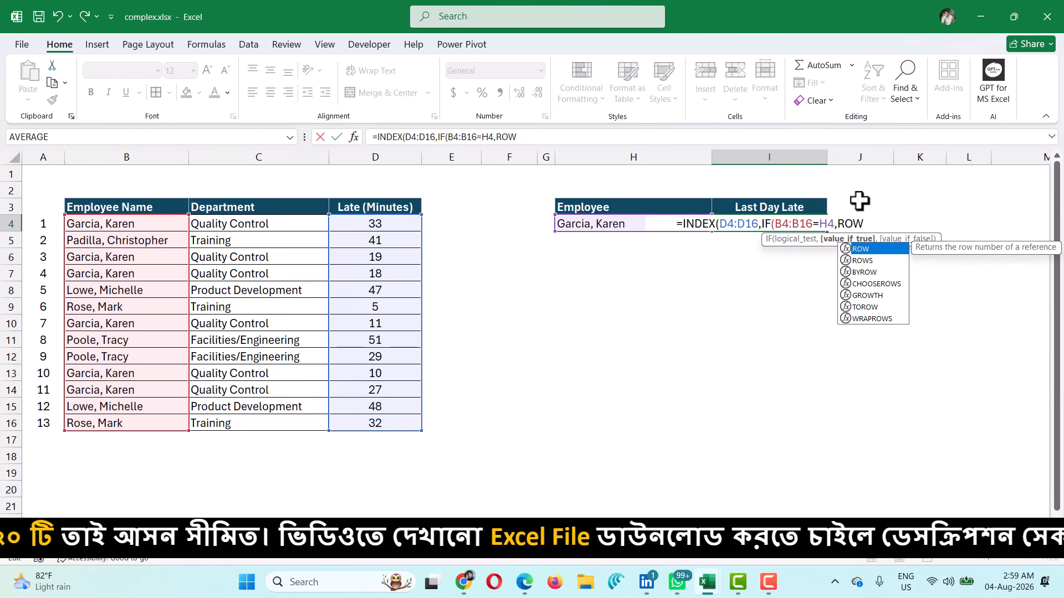
type("(")
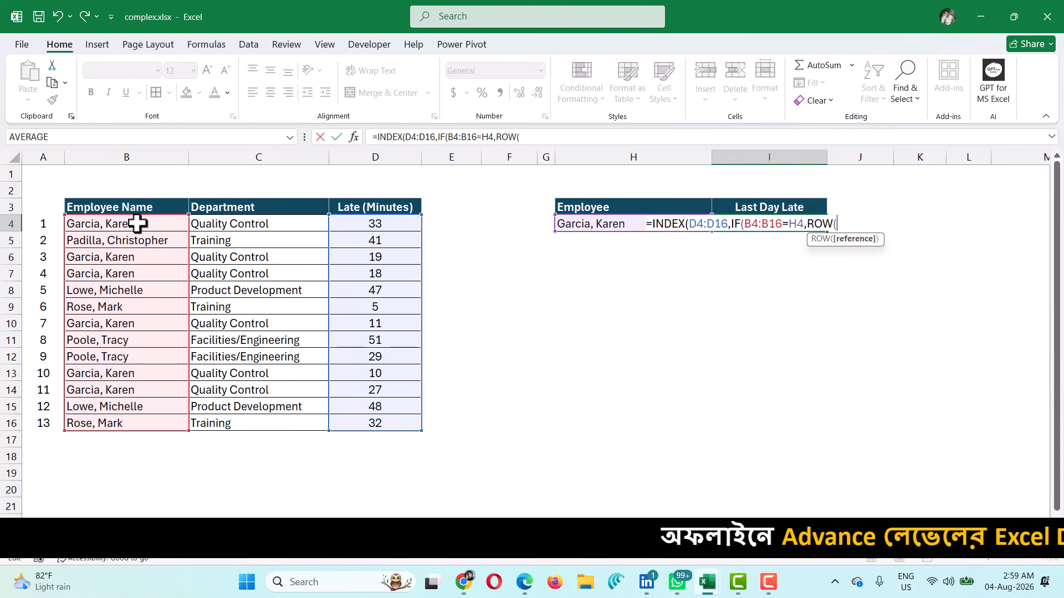
left_click_drag(128, 222, 117, 418)
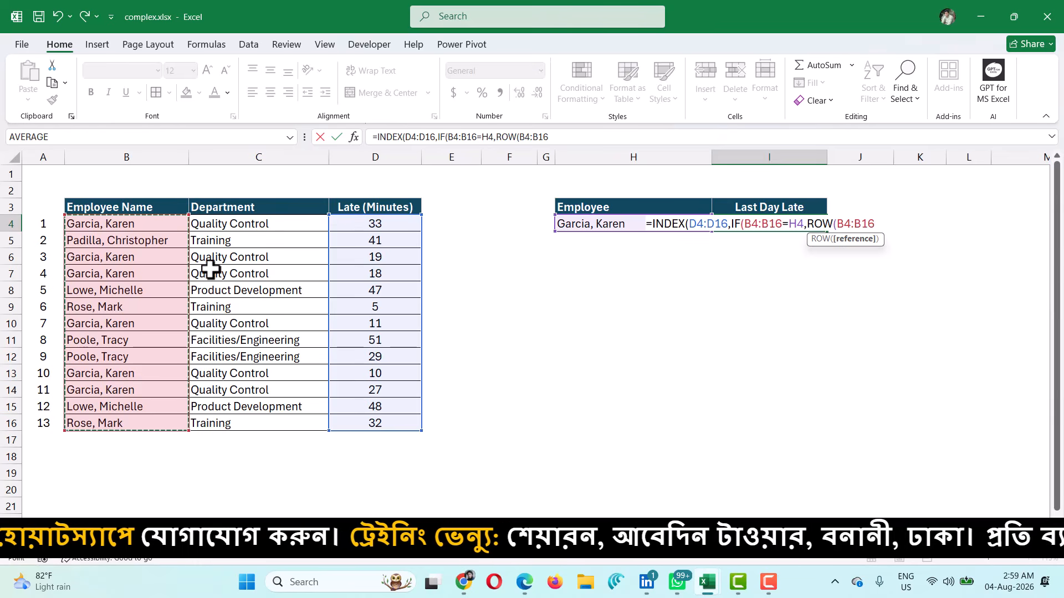
type(")")
key("Return")
key("Return")
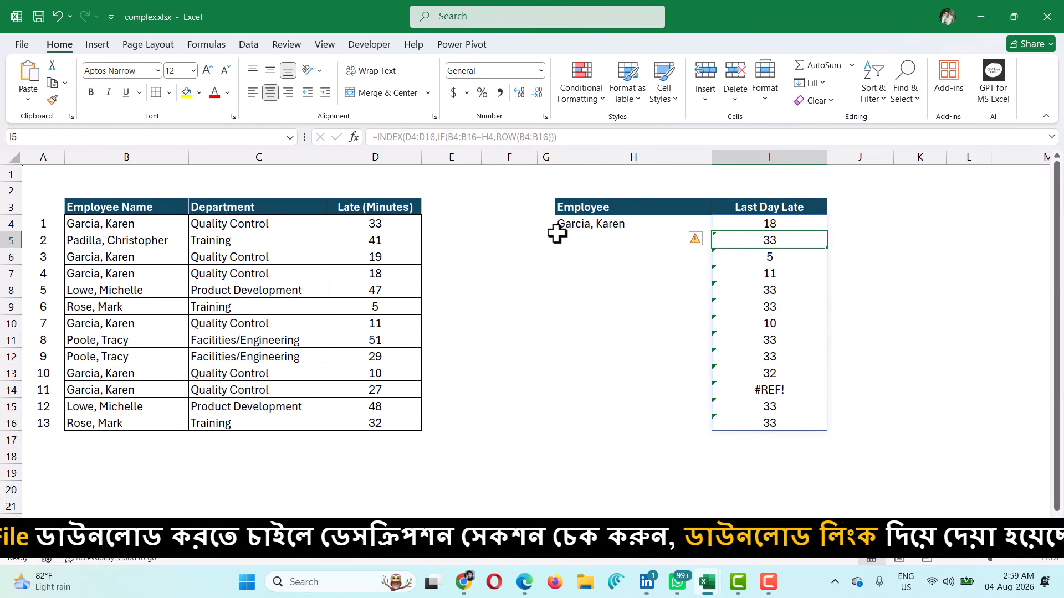
- Try listing row numbers by filling =ROW(D4) from F4 down to F16, and clear the cells again
left_click(501, 222)
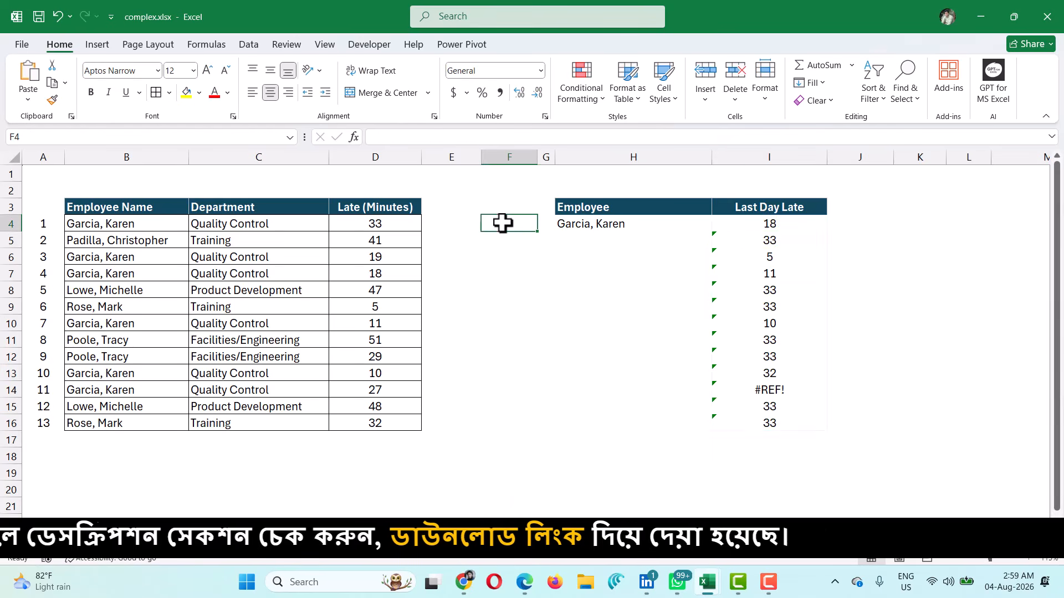
type("=ROW")
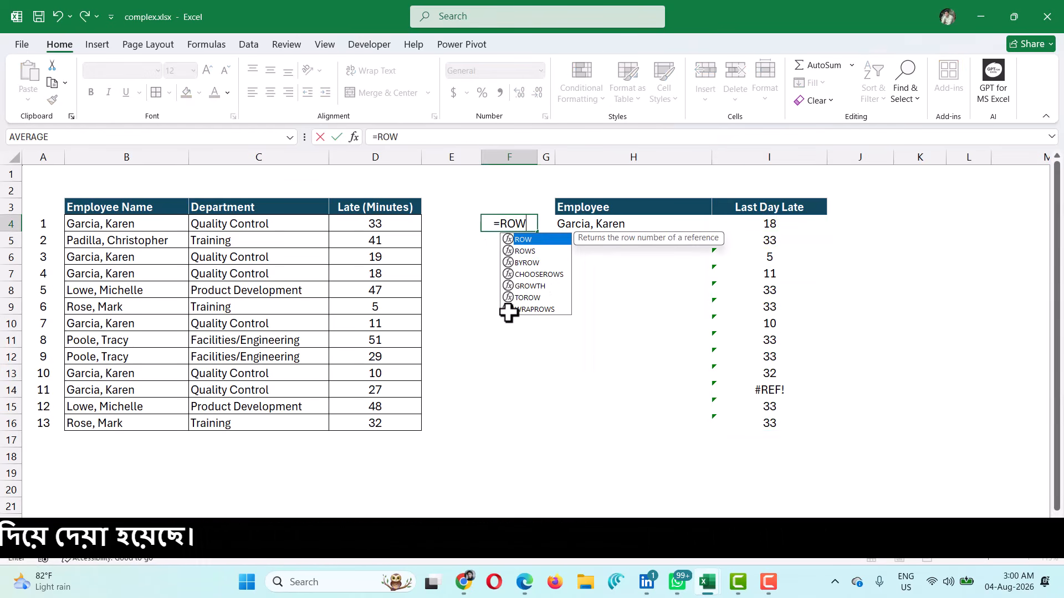
type("(")
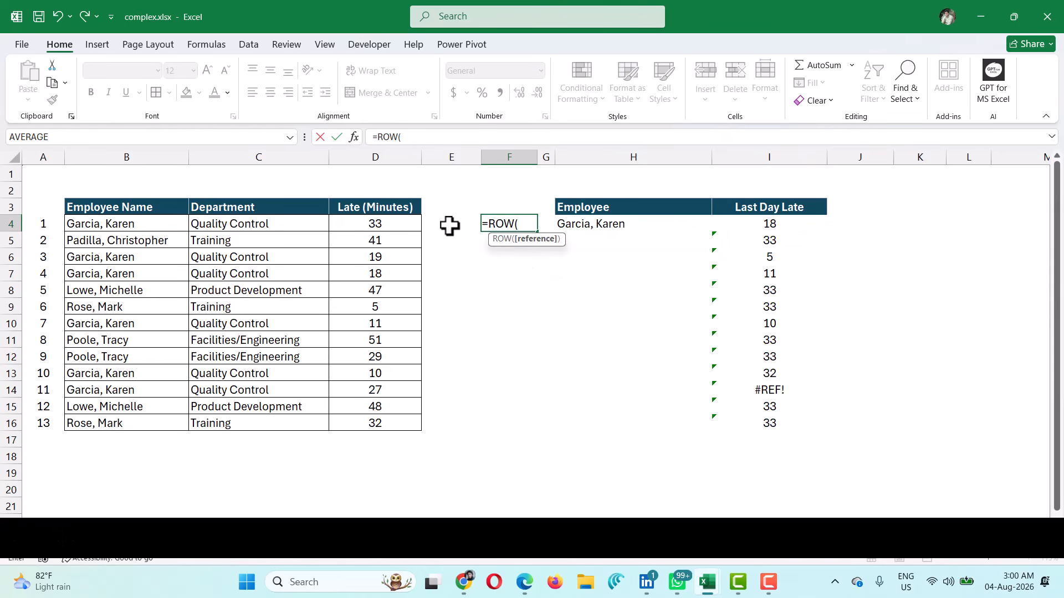
left_click(395, 222)
key("Return")
left_click(508, 225)
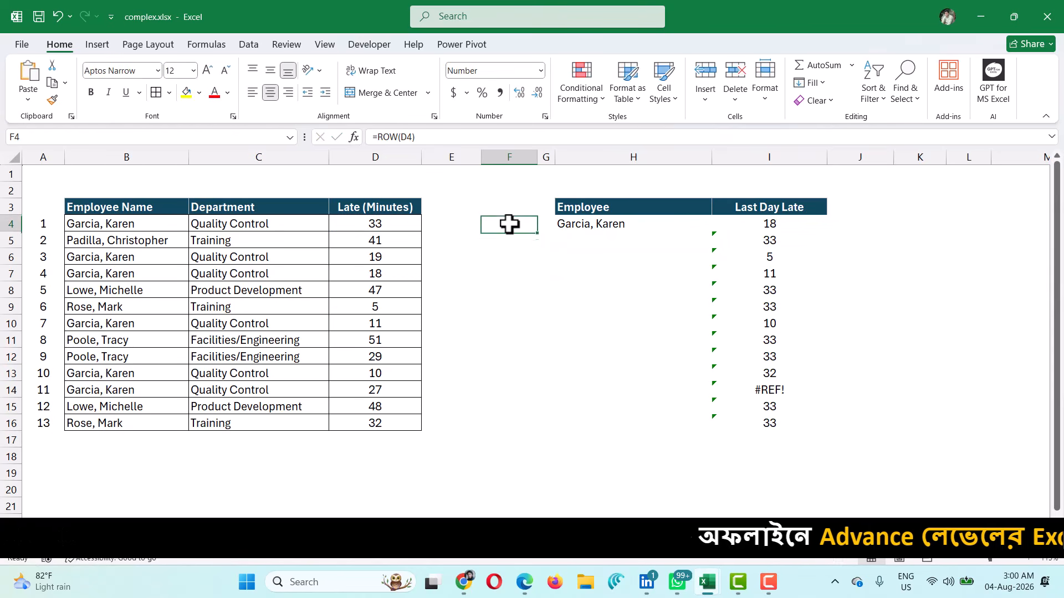
left_click_drag(536, 233, 518, 434)
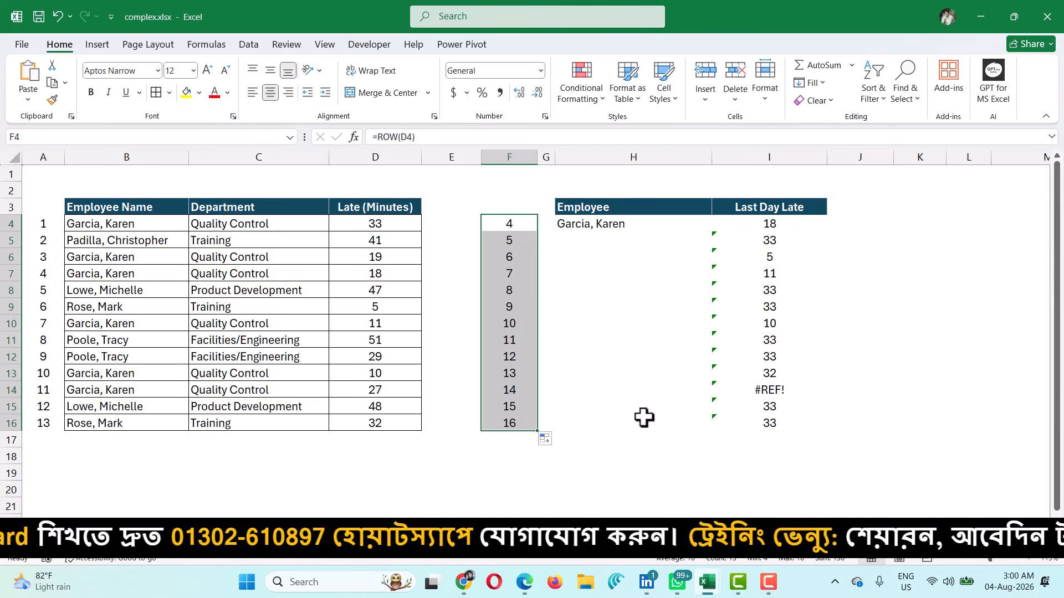
key("Delete")
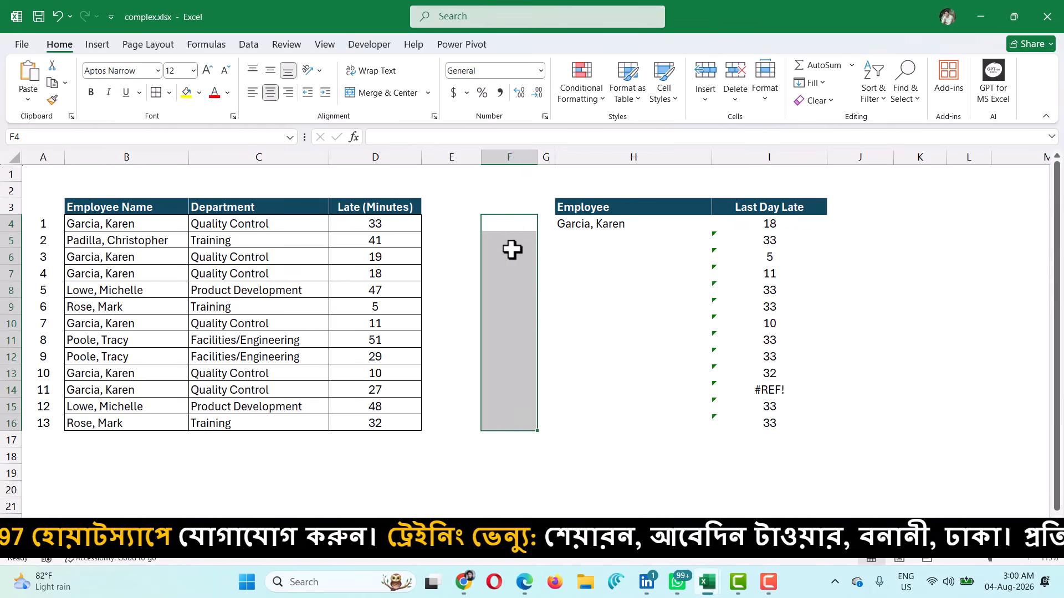
- Enter =ROW(D4:D16) in F4 to spill the row numbers of the records, and compare them with the sheet's rows
left_click(486, 227)
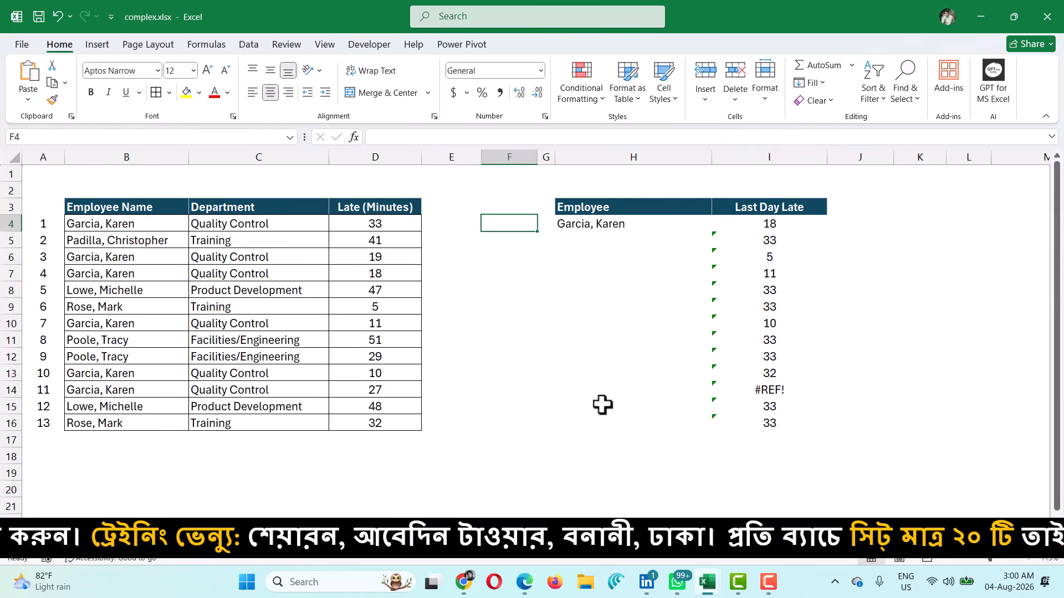
type("=ROW(")
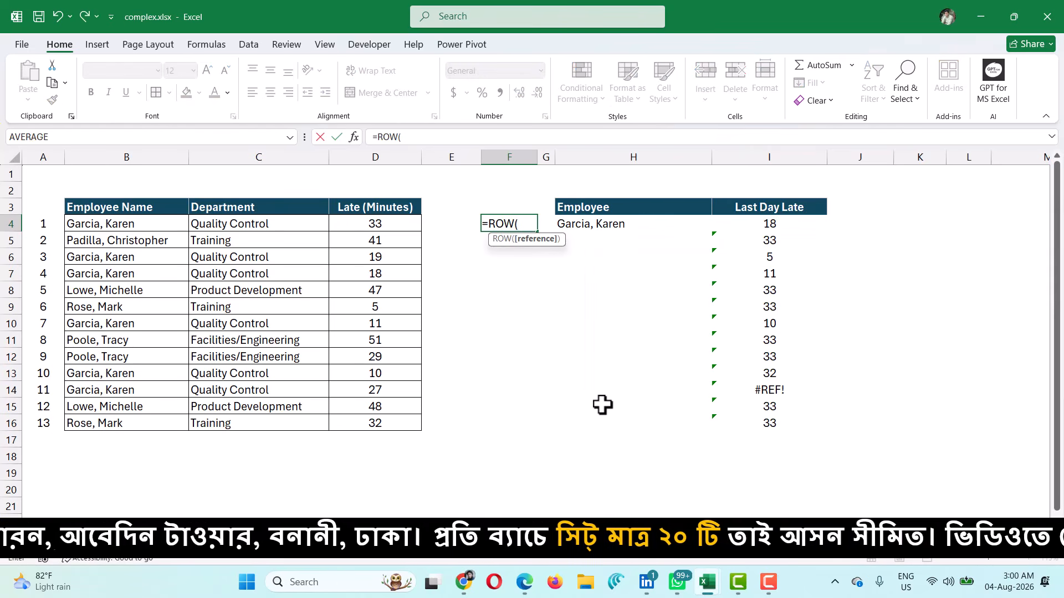
left_click_drag(356, 225, 366, 416)
key("Return")
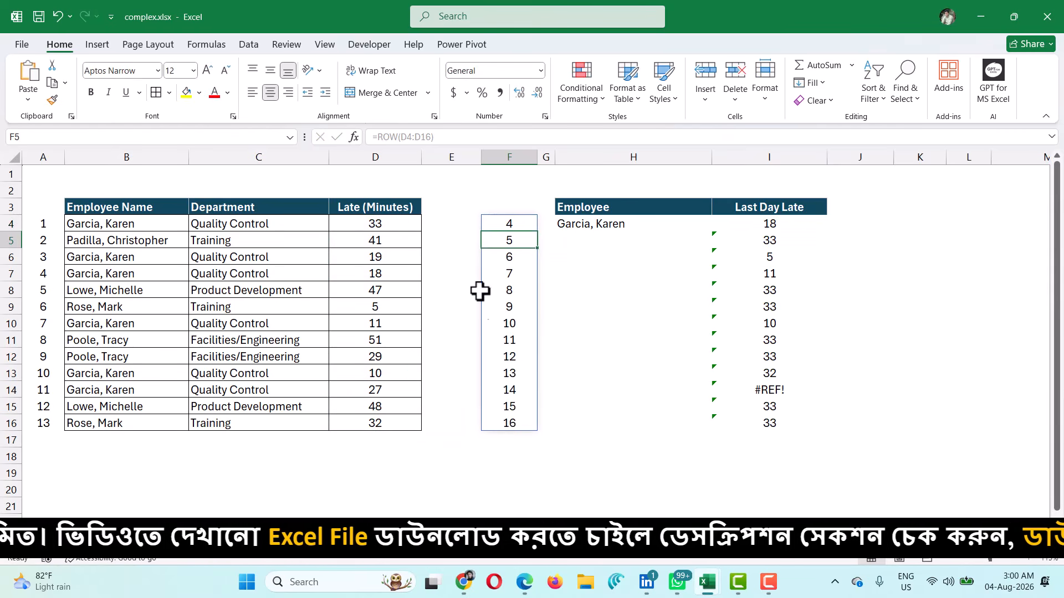
left_click(409, 223)
left_click(499, 224)
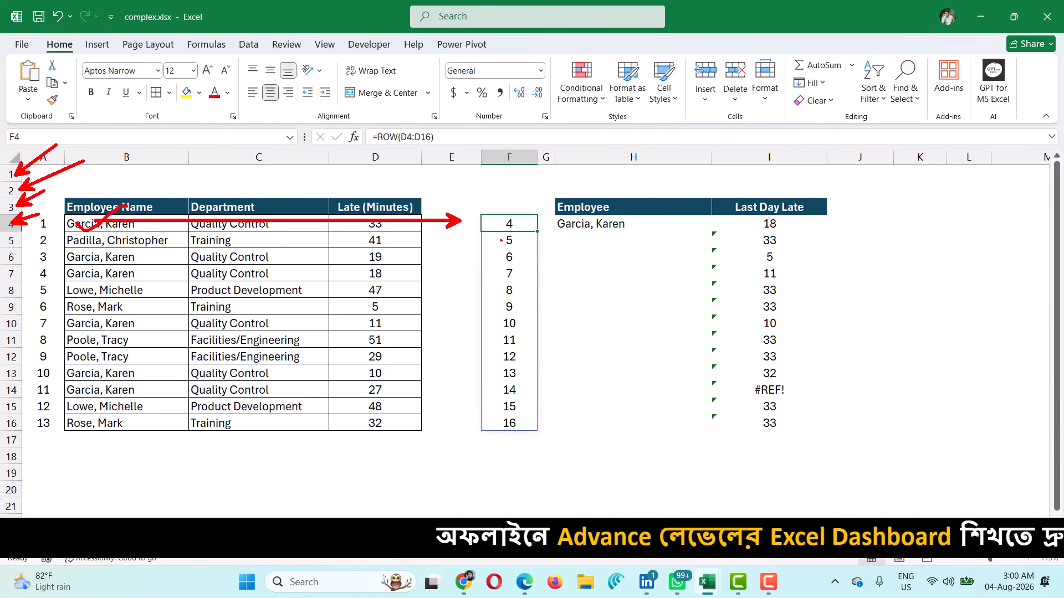
key("Escape")
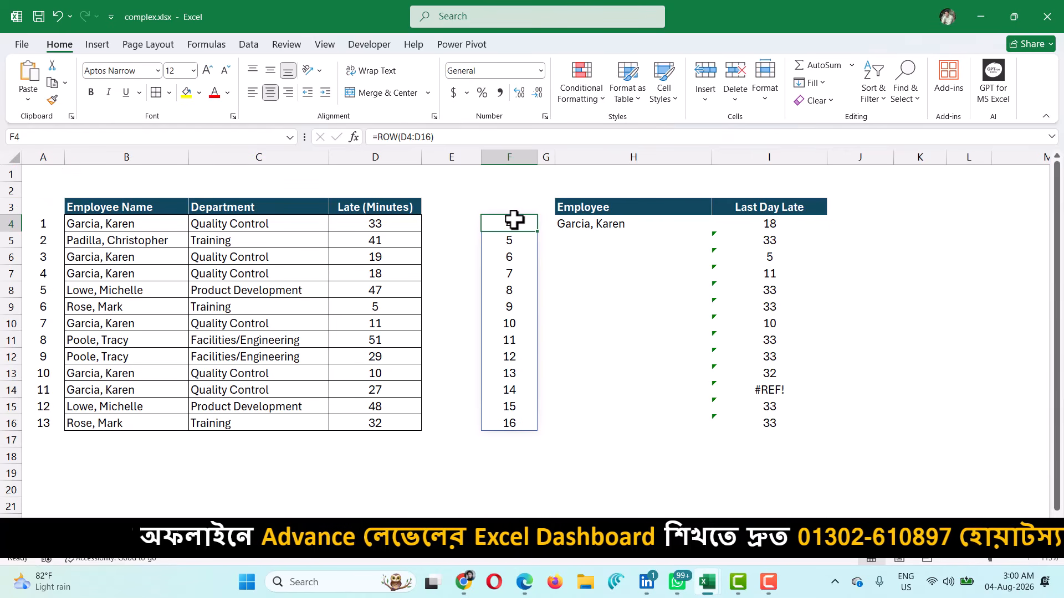
- Change the ROW reference in F4 to B4:B16 and compare the record in row 14 with its row number in F14
double_click(511, 223)
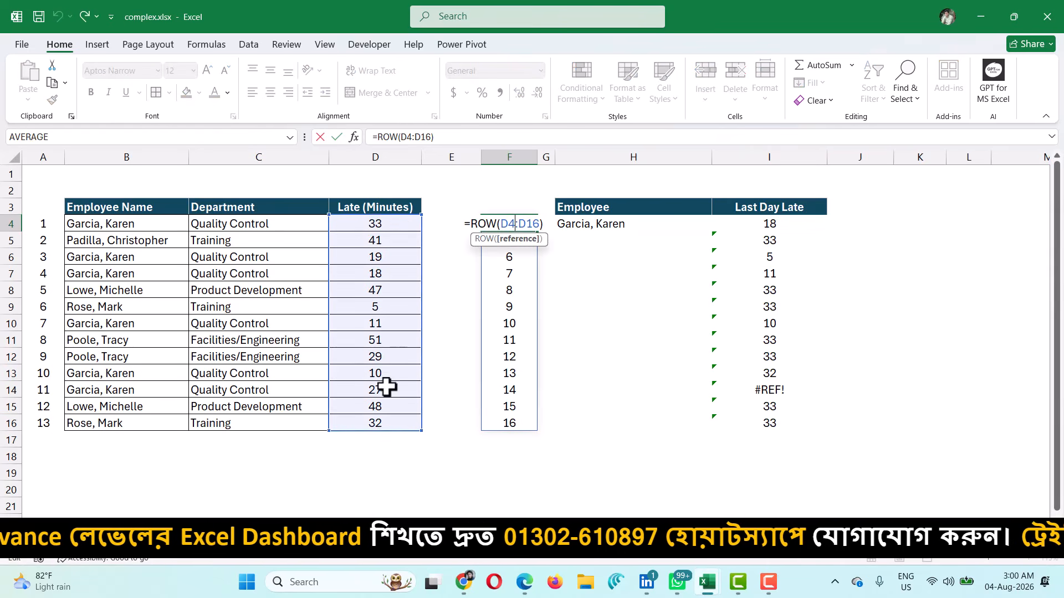
left_click_drag(397, 426, 155, 421)
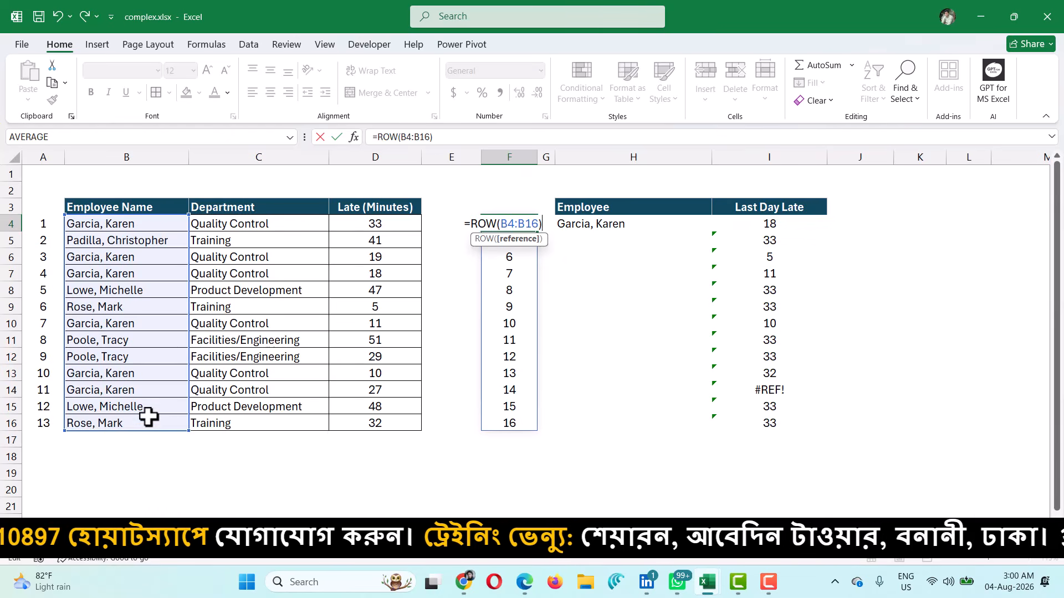
key("Return")
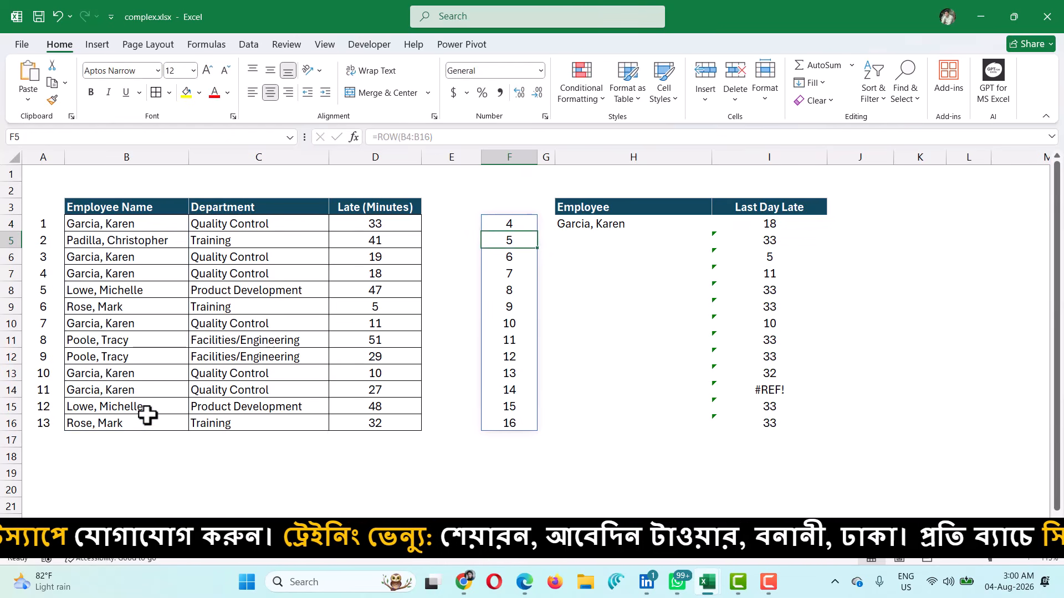
left_click(508, 224)
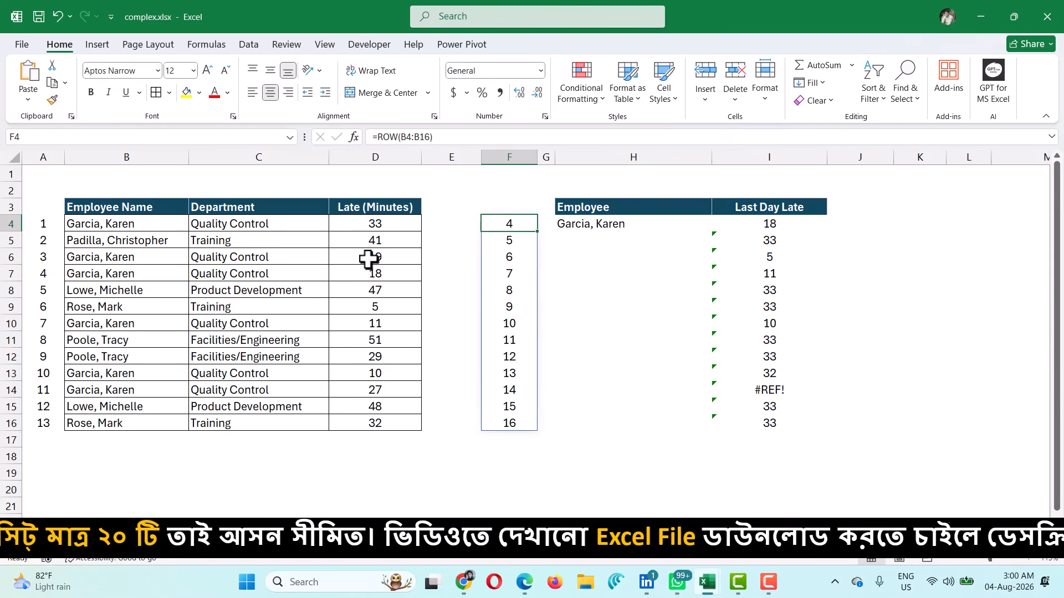
left_click(380, 390)
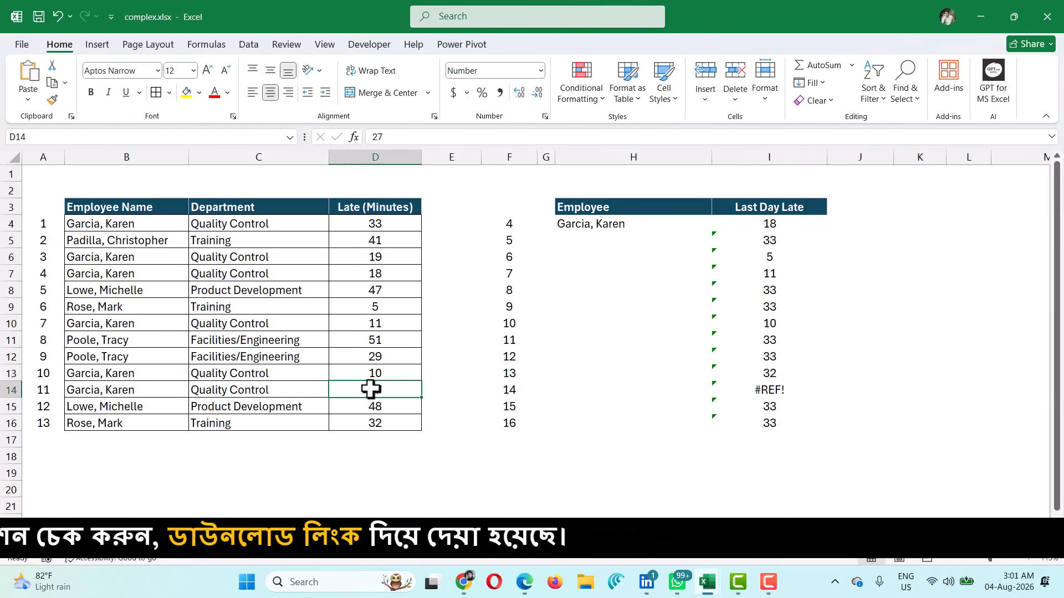
left_click(521, 389)
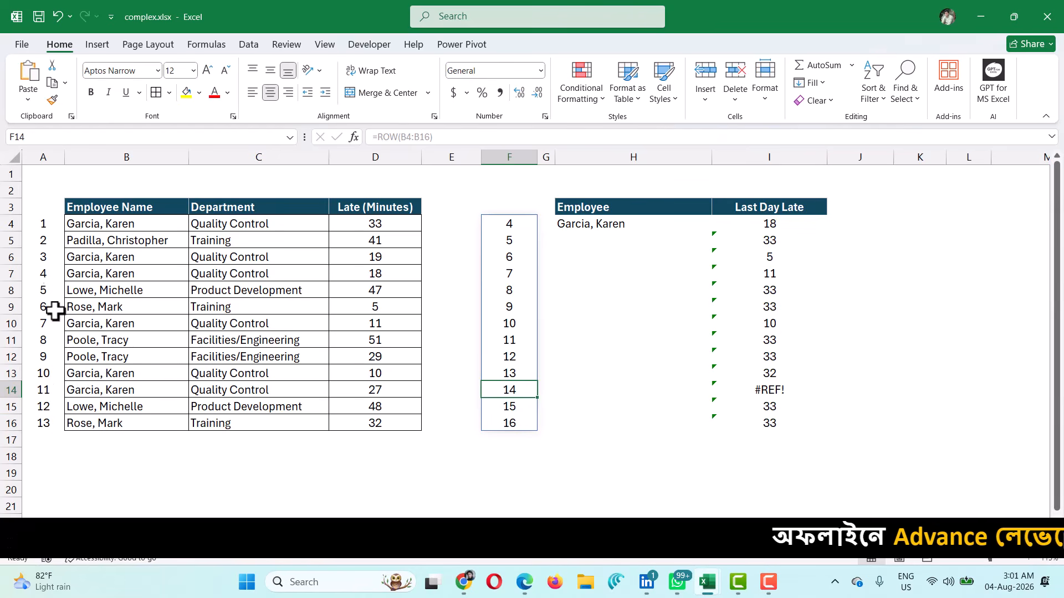
- Subtract the header's row number in I4's formula, making it =INDEX(D4:D16,IF(B4:B16=H4,ROW(B4:B16)-ROW(B3)))
left_click_drag(95, 225, 116, 426)
left_click(104, 227)
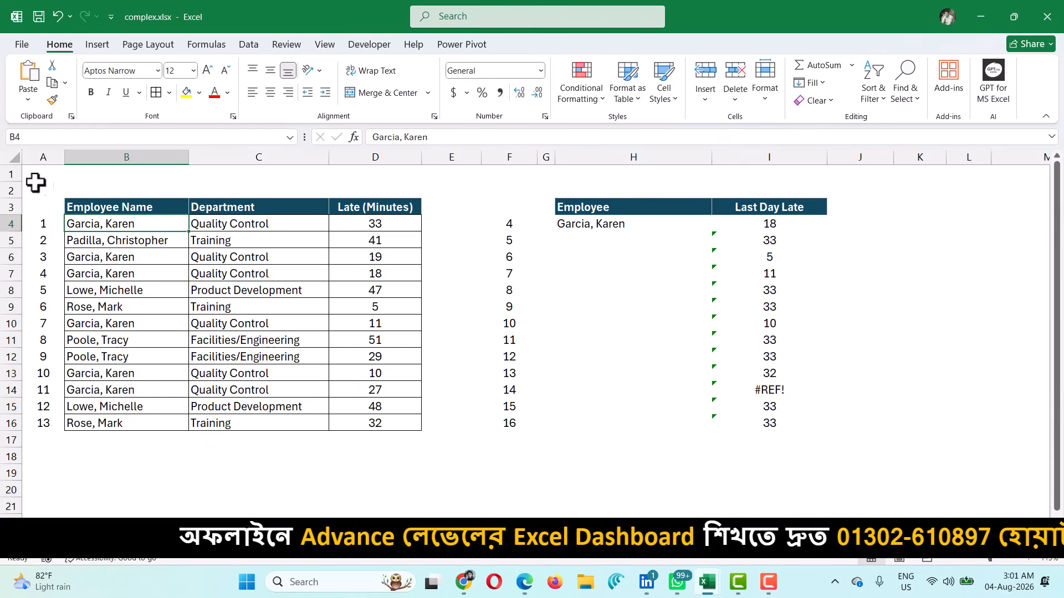
left_click(11, 174)
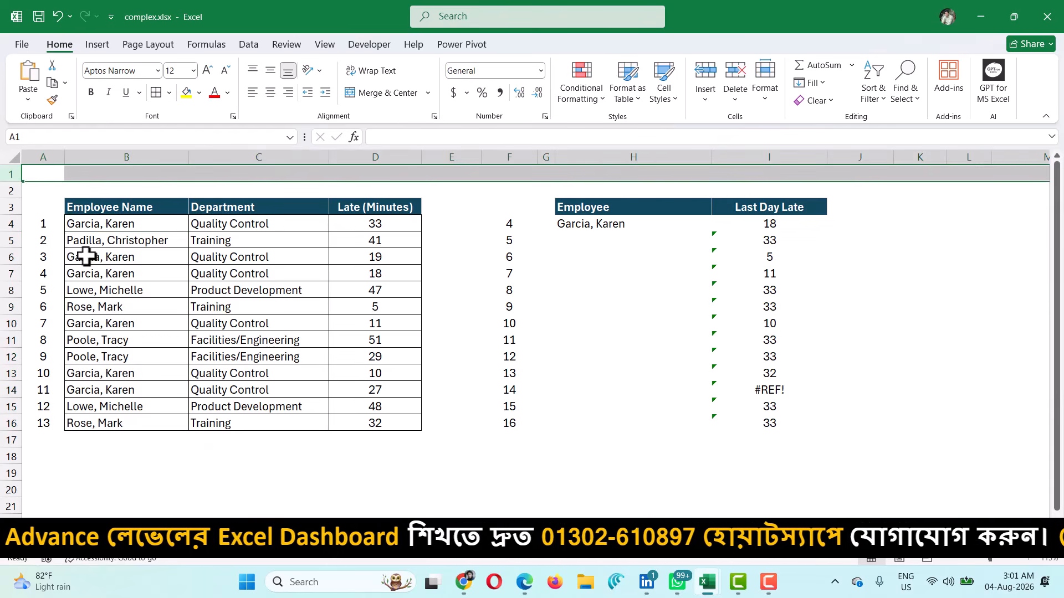
left_click(744, 224)
double_click(778, 224)
left_click(886, 225)
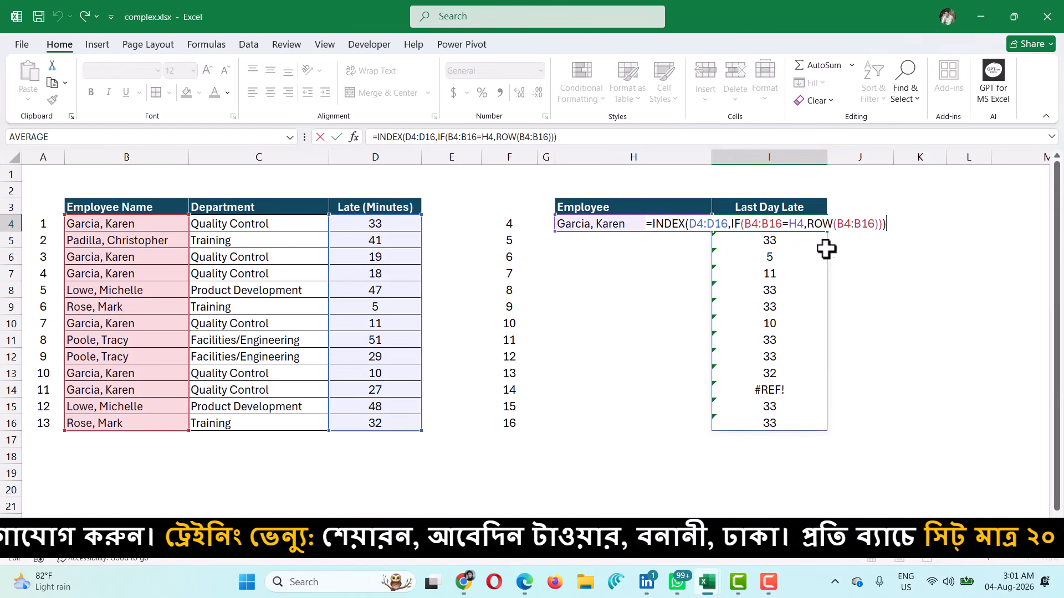
left_click(884, 225)
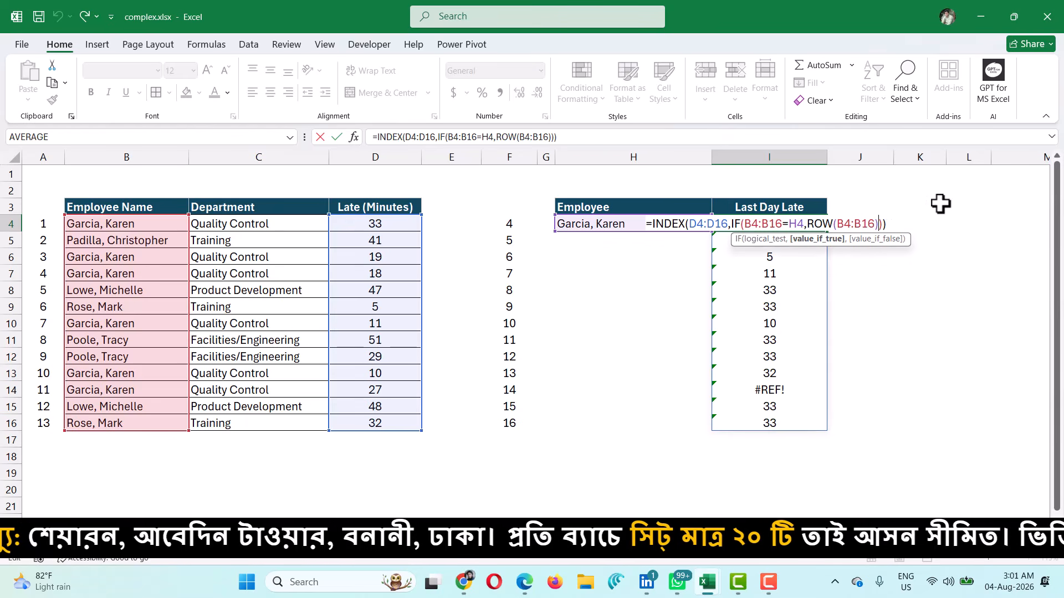
type("ROW")
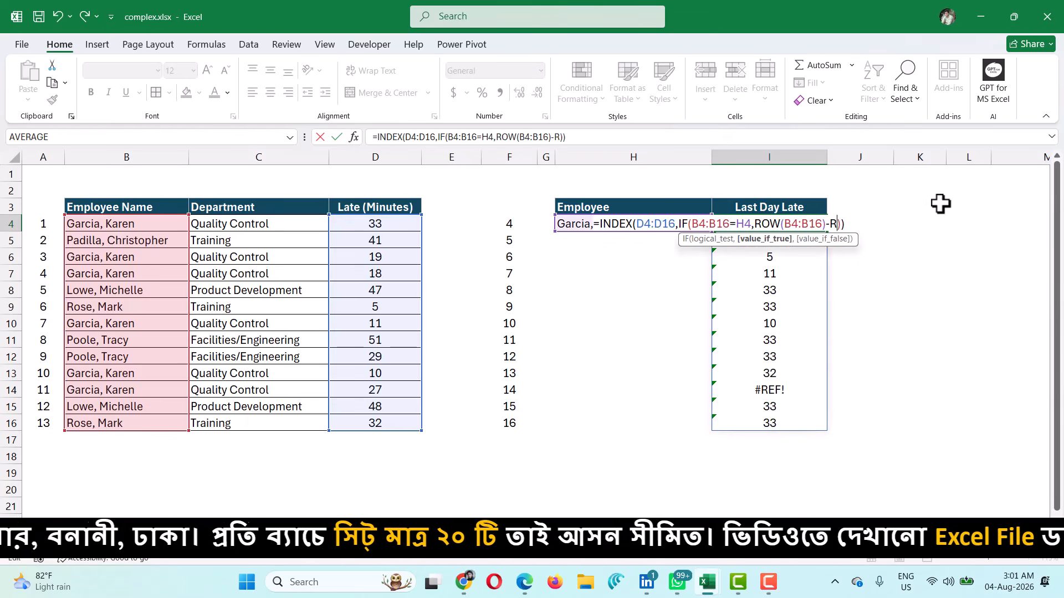
type("(")
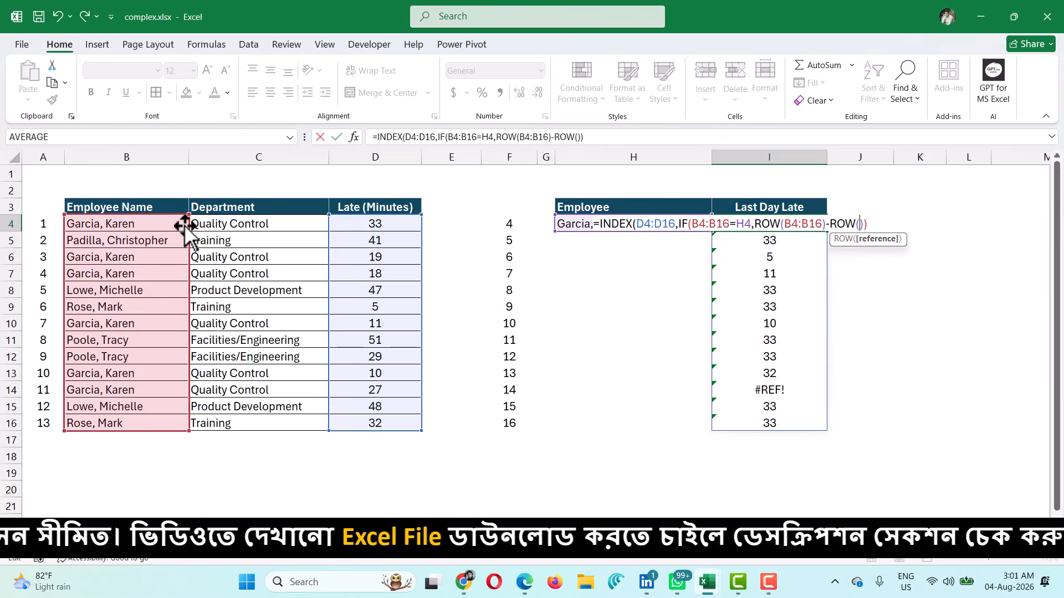
left_click(151, 210)
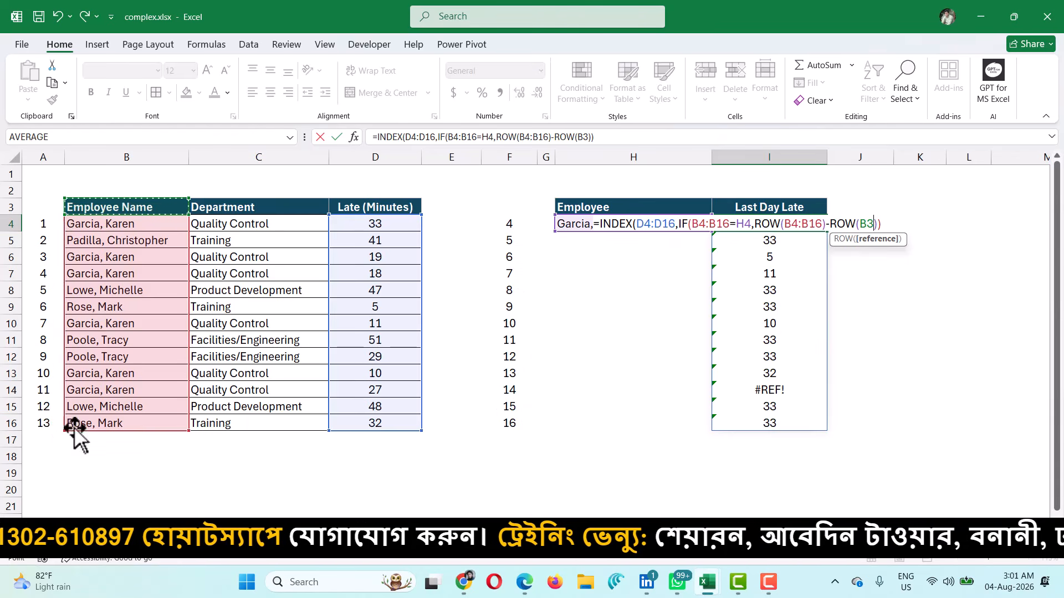
key("Return")
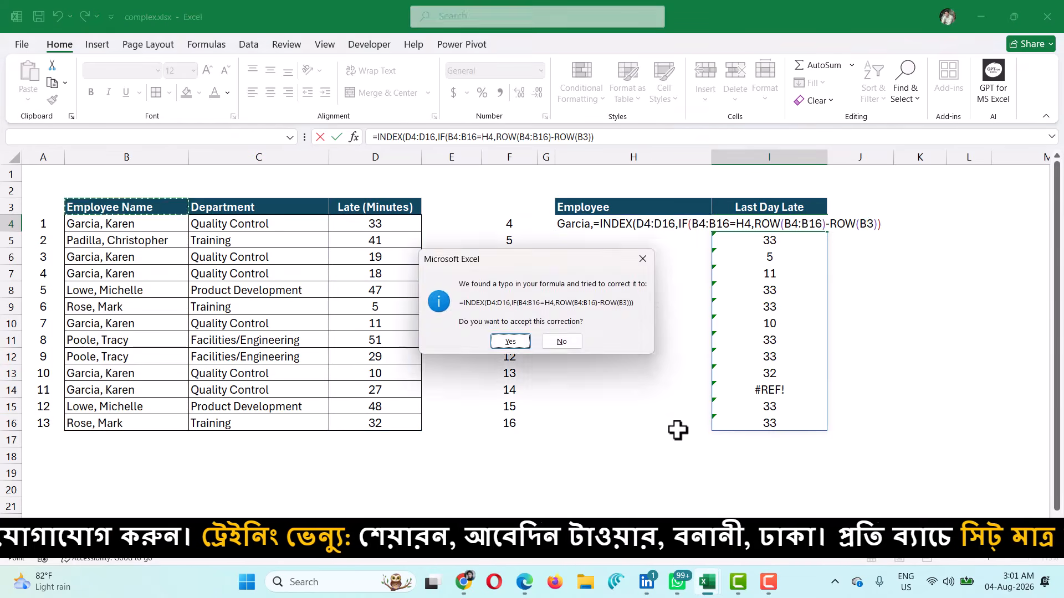
key("Return")
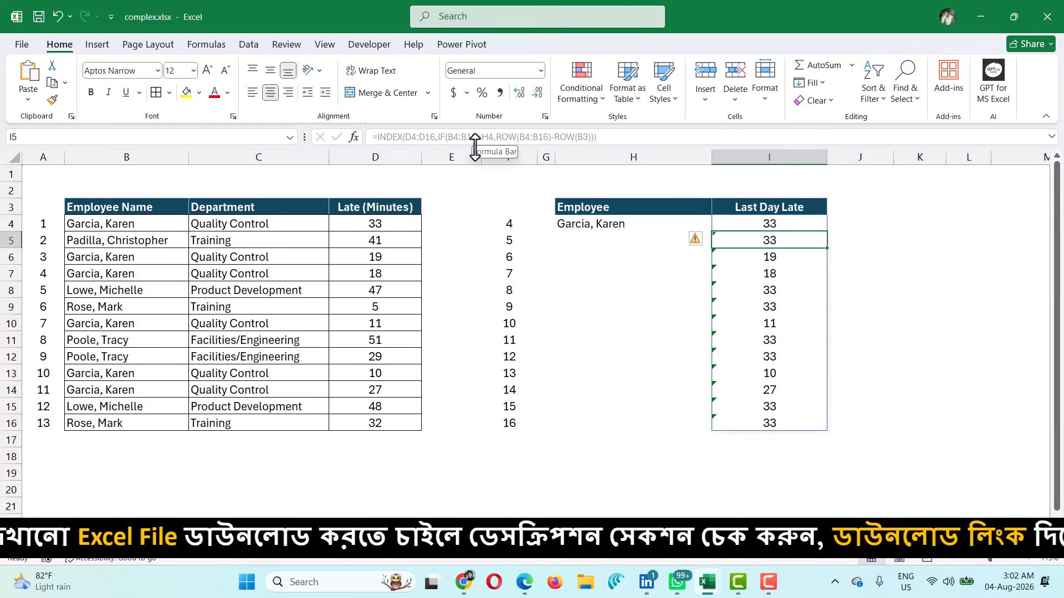
- Preview the array that the IF test B4:B16=H4 returns inside I4's formula
double_click(736, 223)
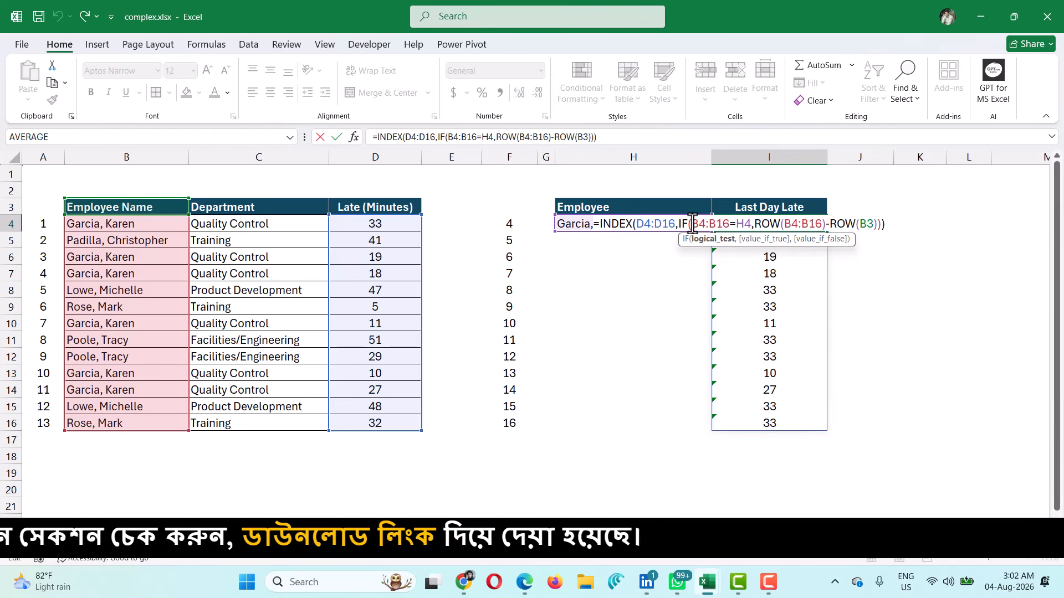
left_click_drag(719, 223, 735, 224)
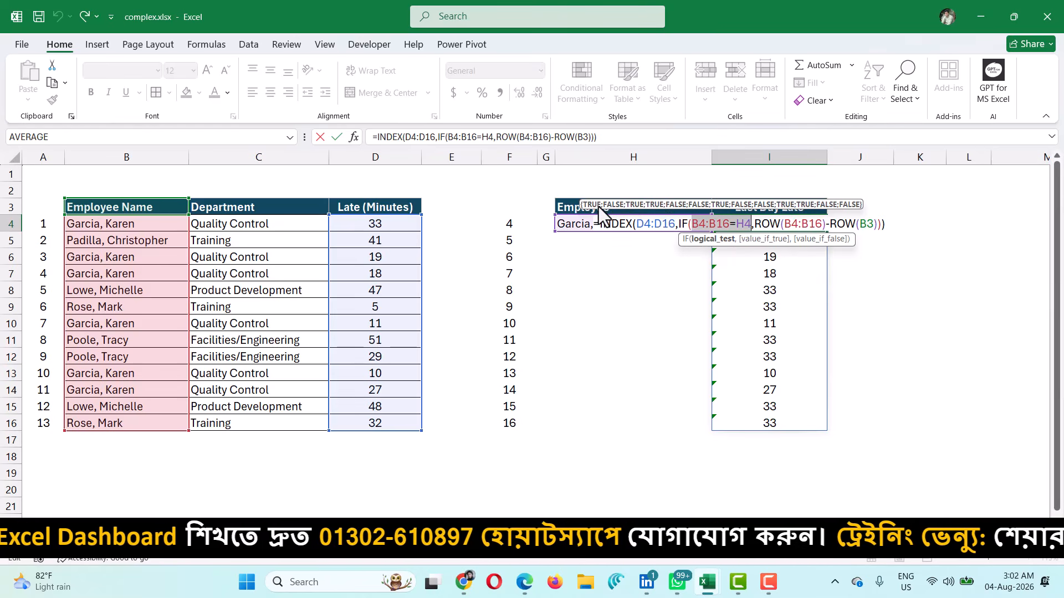
key("Return")
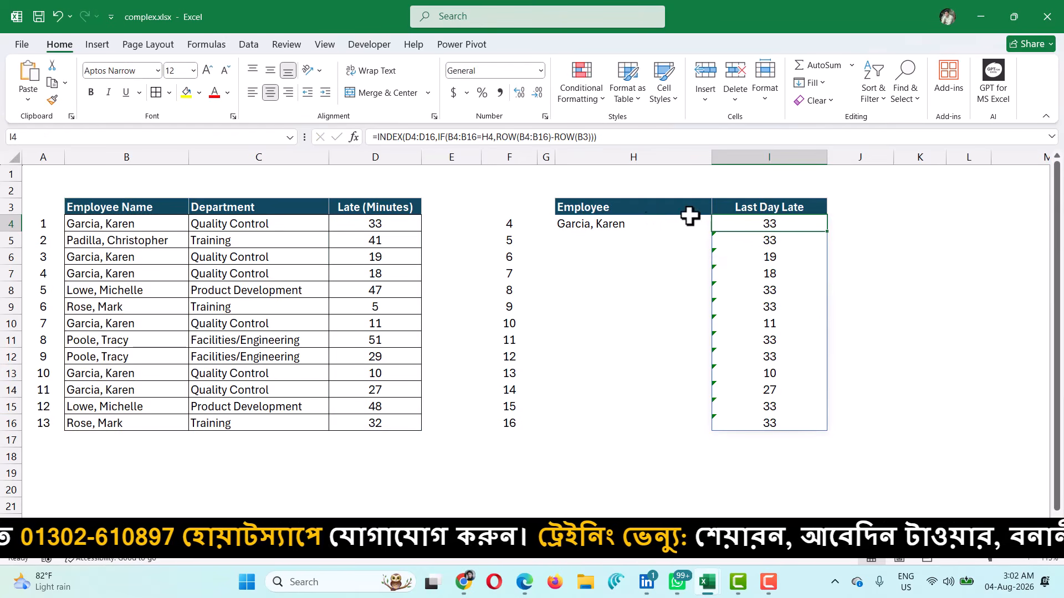
- Enter =B4:B16=H4 in E4 to spill the name test beside the late minutes records
left_click(474, 222)
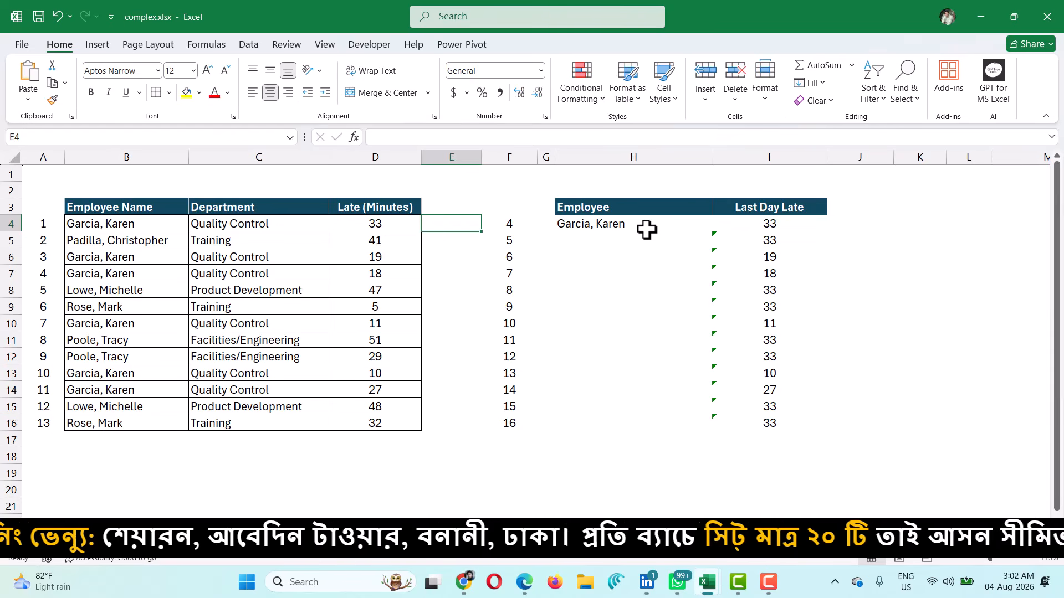
type("=")
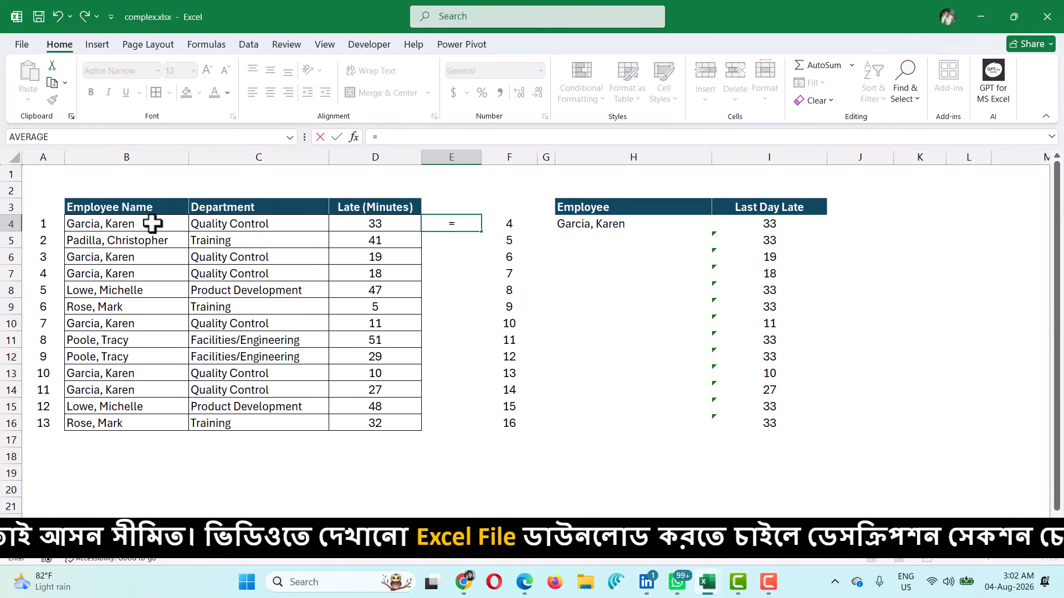
left_click_drag(153, 223, 145, 422)
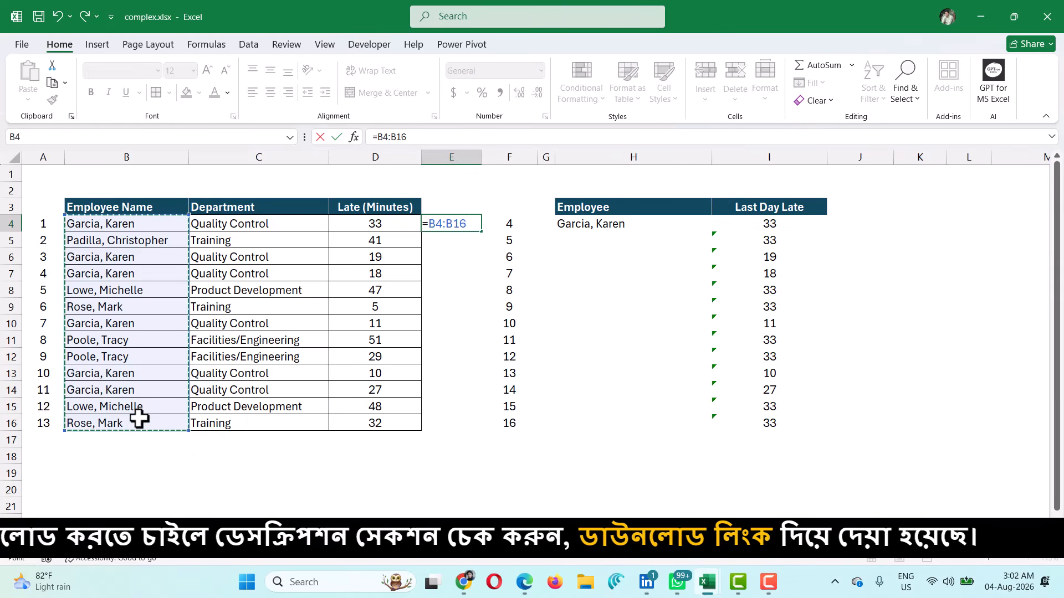
type("=")
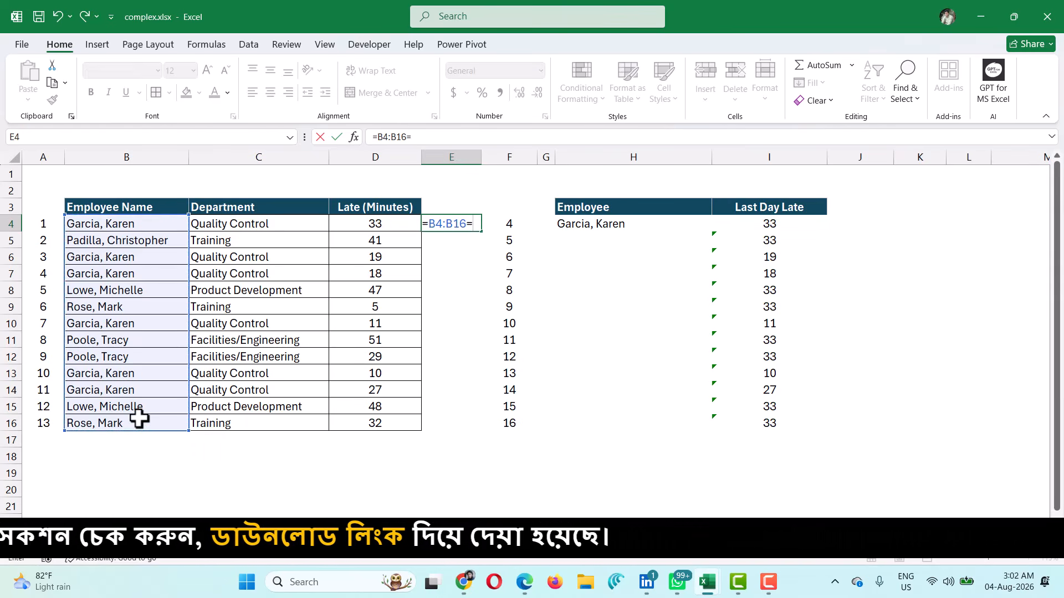
left_click(579, 223)
key("Return")
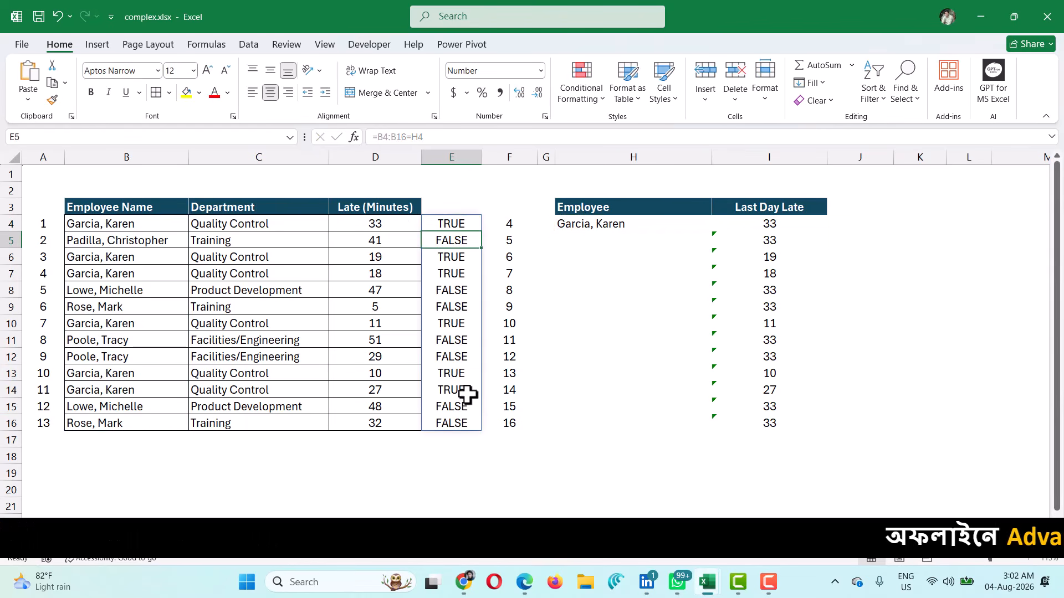
- Compare the test results in column E with the names in column B, the employee in H4 and the spilled values in I4:I16
left_click(448, 222)
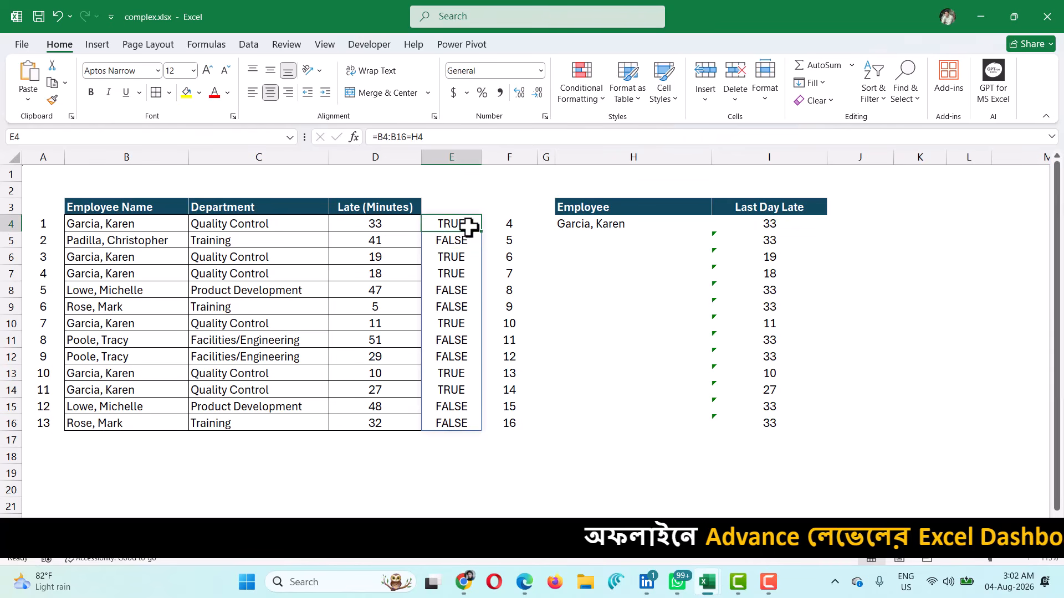
left_click(593, 219)
left_click(136, 225)
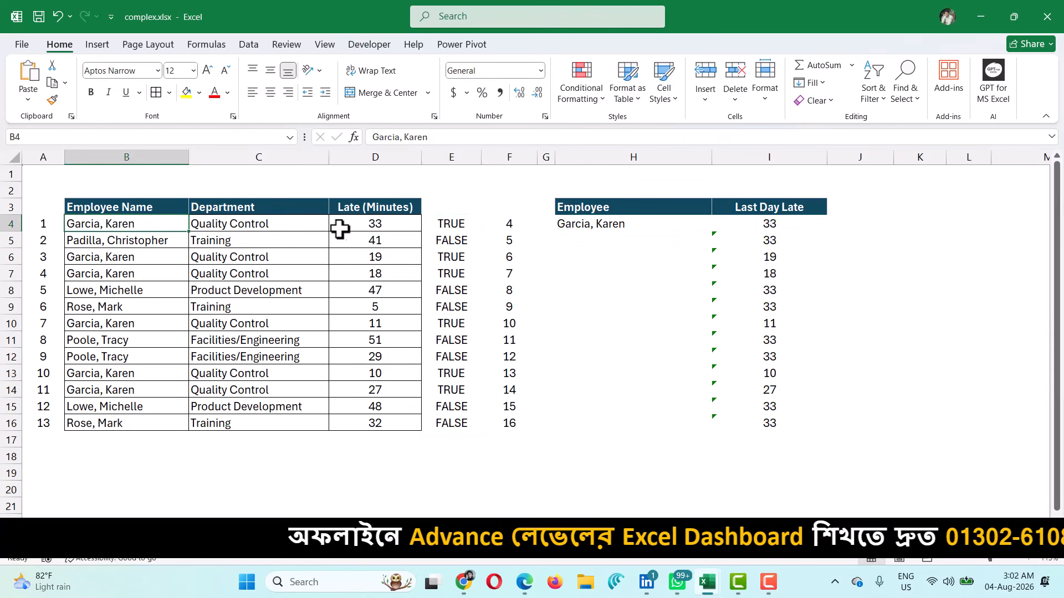
left_click(443, 223)
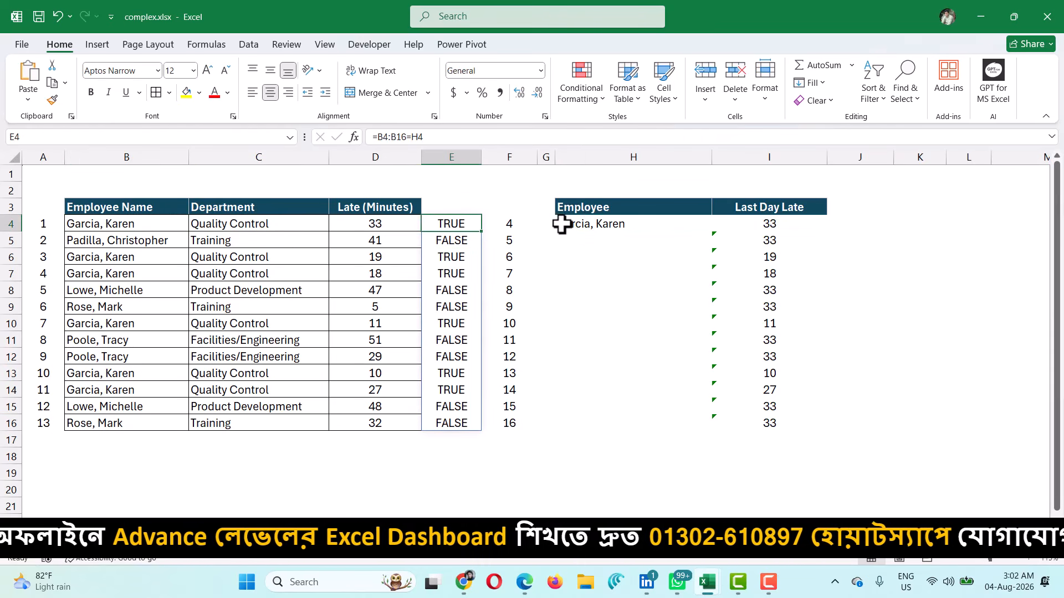
left_click(174, 242)
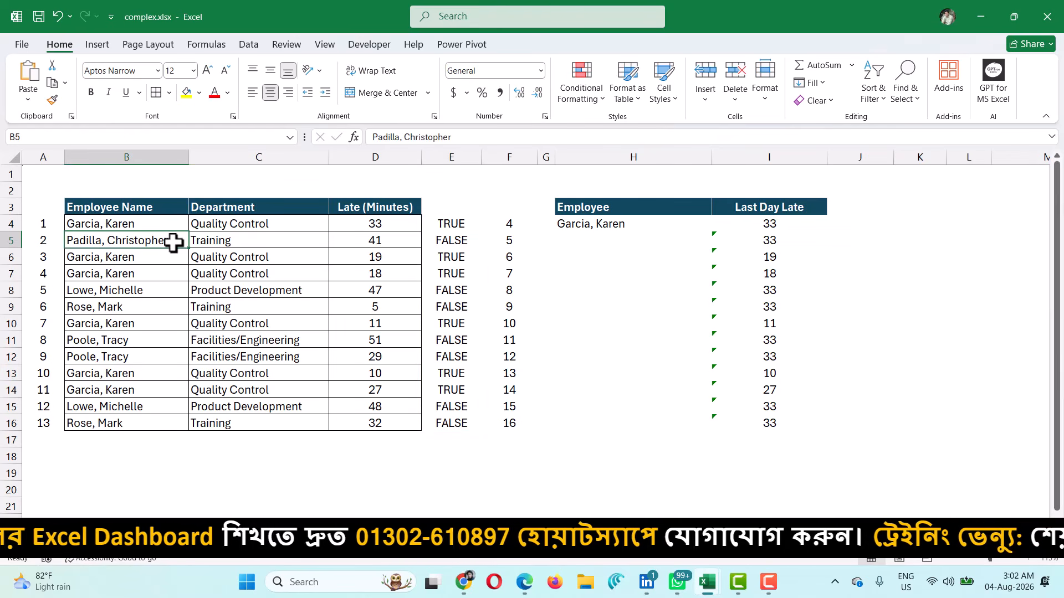
left_click(442, 244)
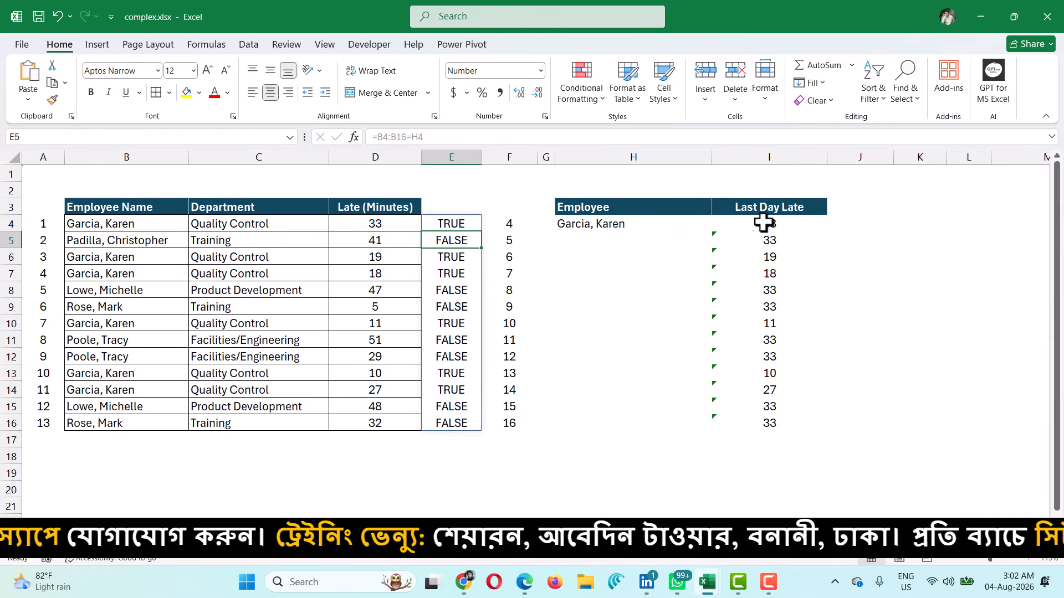
left_click_drag(794, 224, 800, 422)
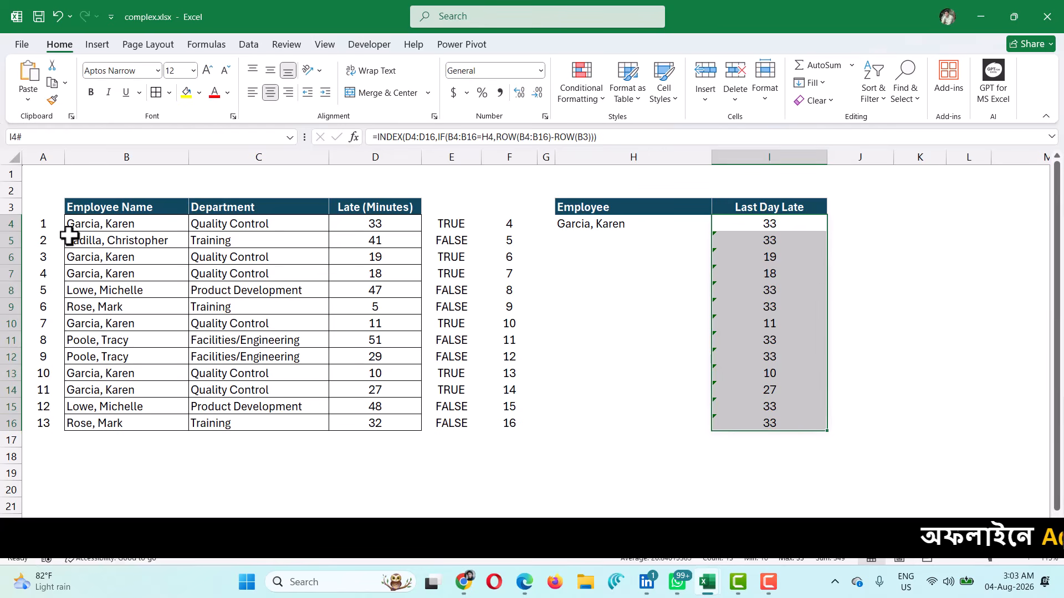
- Fill the serial numbers of the selected employee's records yellow, in A4, A6:A7, A10 and A13:A14
left_click(48, 222)
left_click(183, 94)
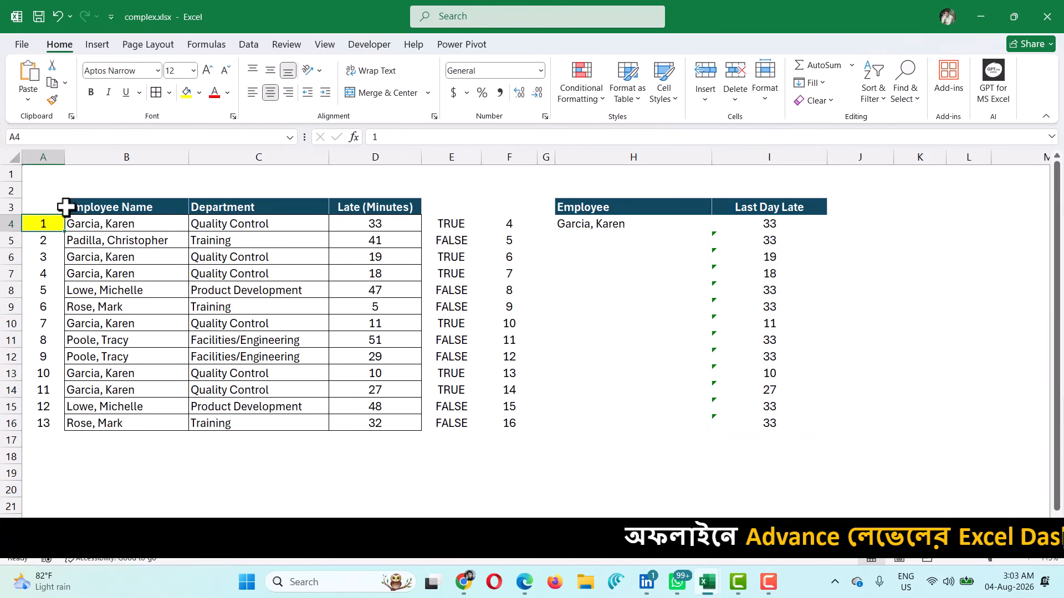
left_click(95, 221)
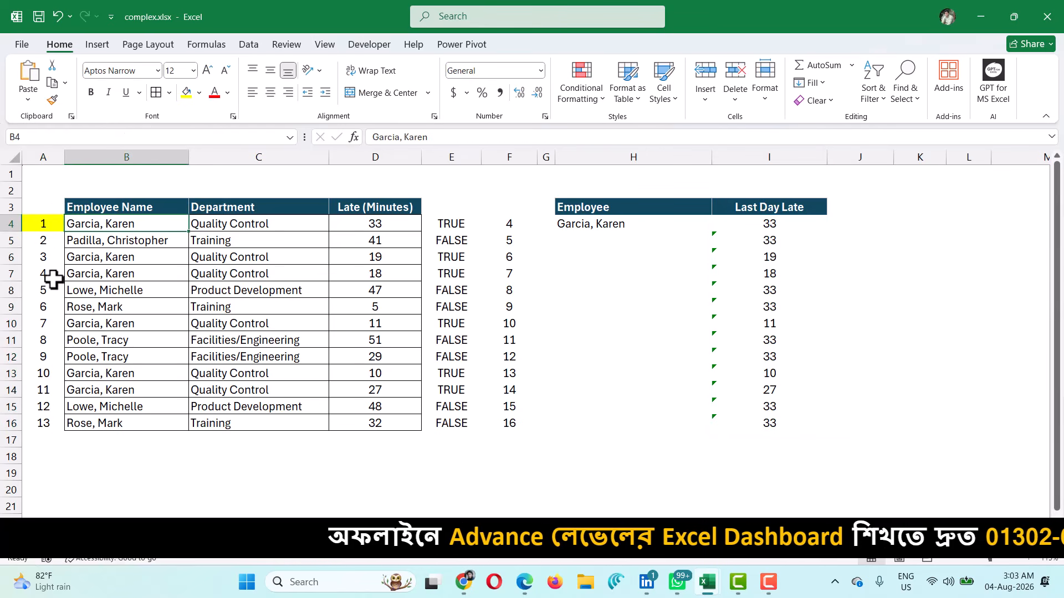
left_click_drag(44, 256, 50, 274)
left_click(186, 93)
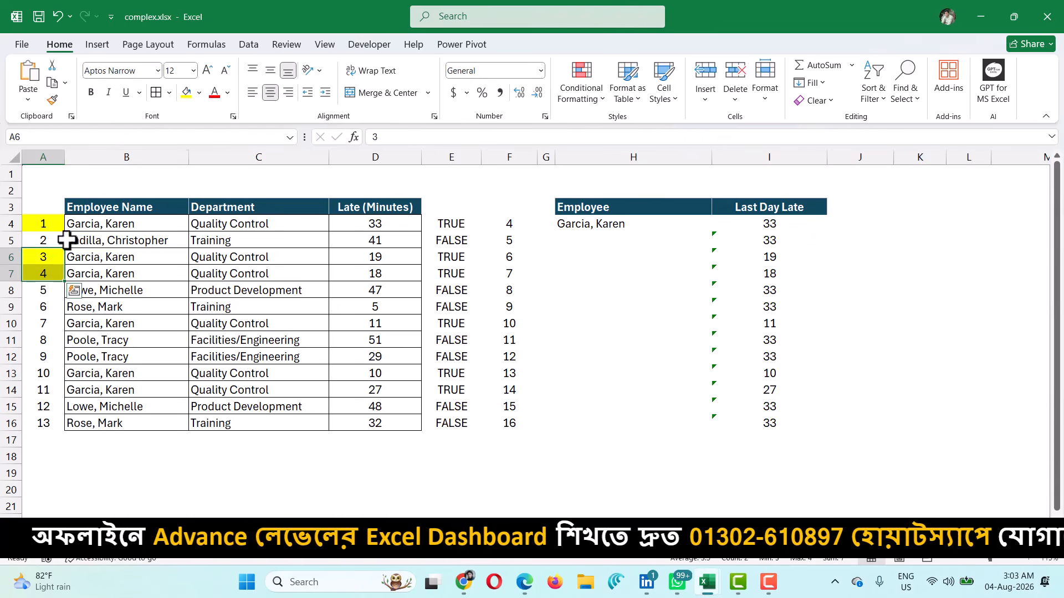
left_click(103, 309)
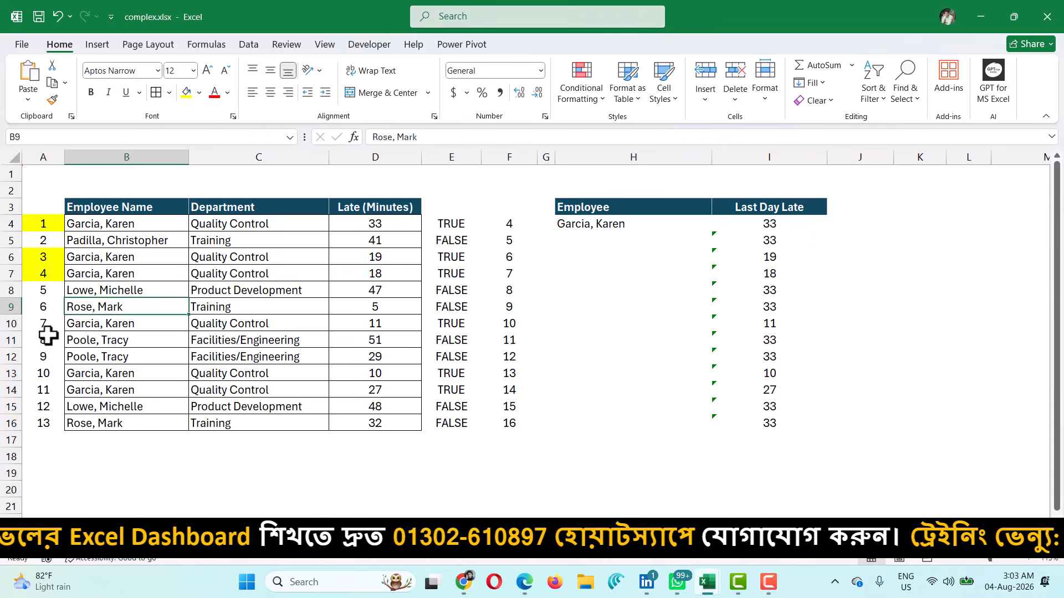
left_click(44, 324)
left_click(186, 93)
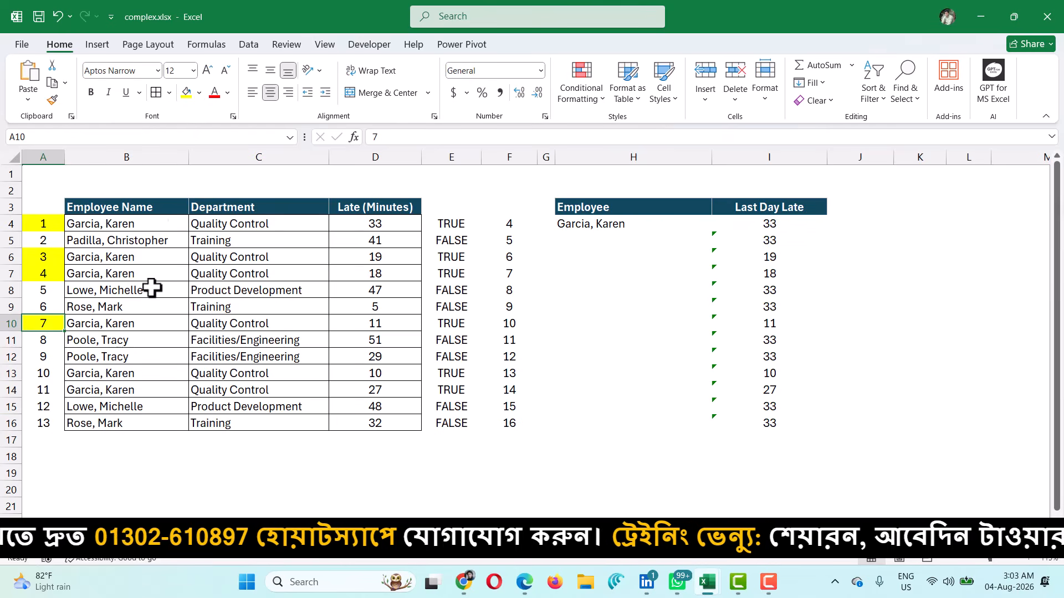
left_click_drag(56, 375, 47, 391)
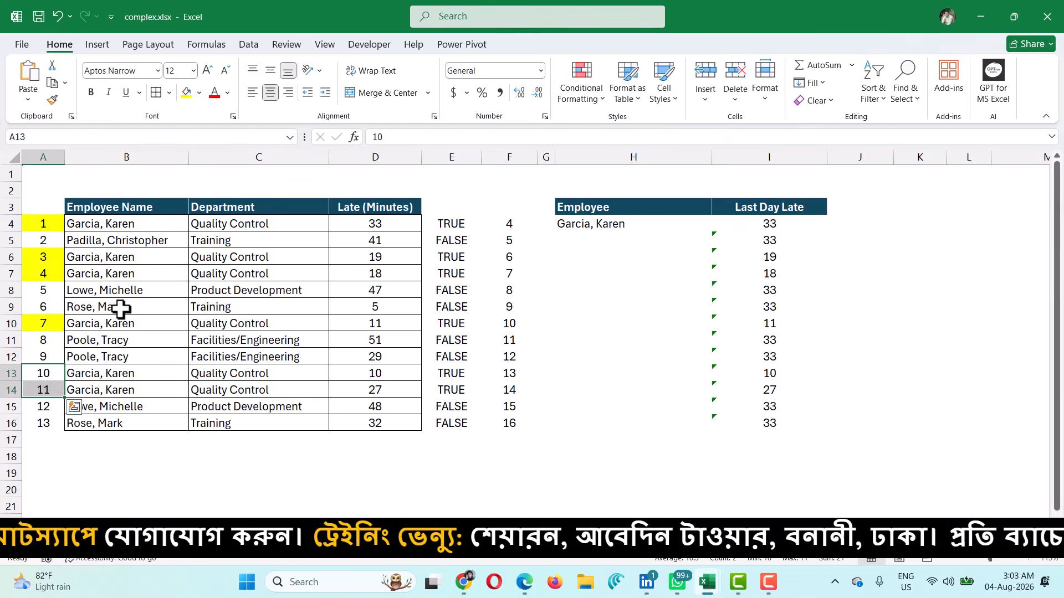
left_click(187, 93)
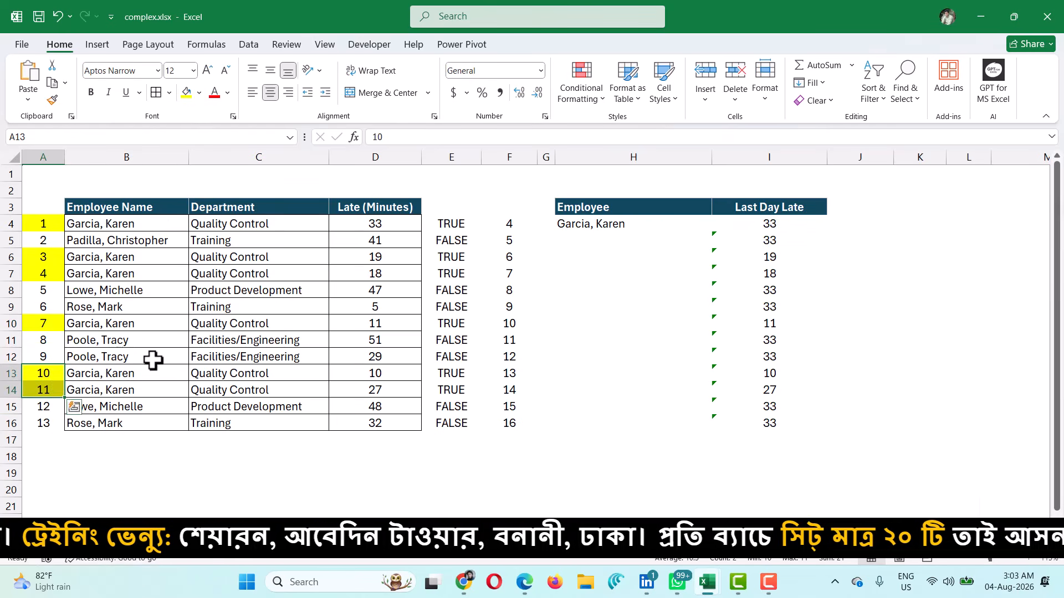
left_click(114, 373)
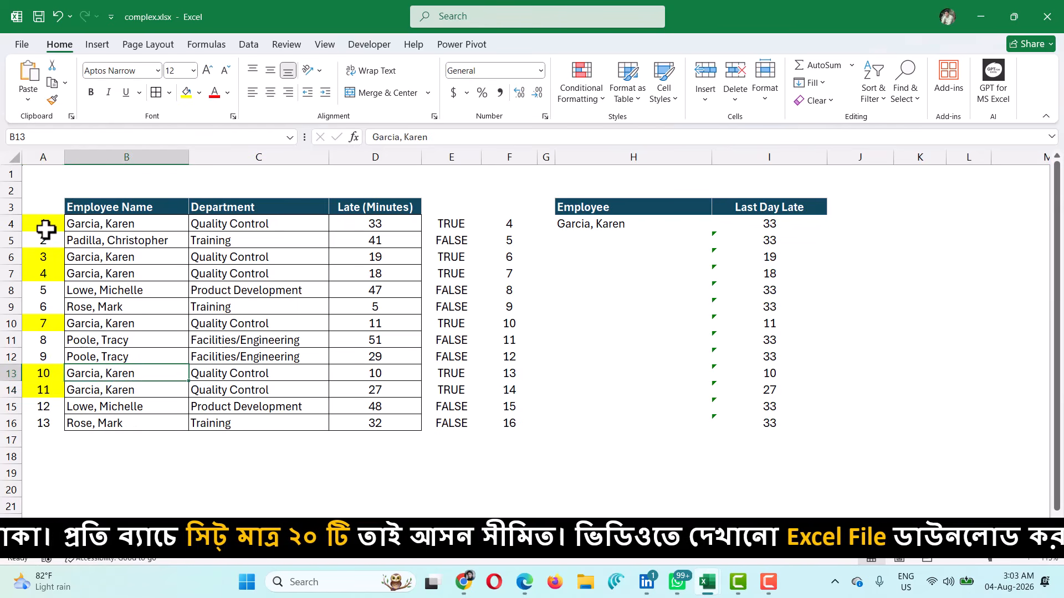
- Enter =MAX(1,3,4,7,10,11) in B18, using the yellow serial numbers from column A as arguments
left_click(449, 227)
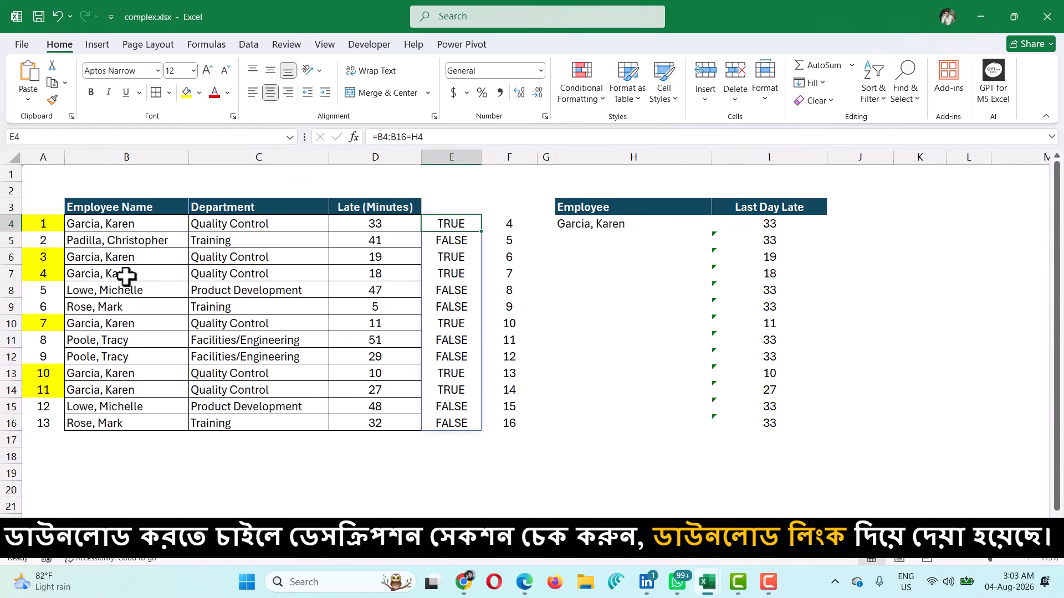
left_click(43, 222)
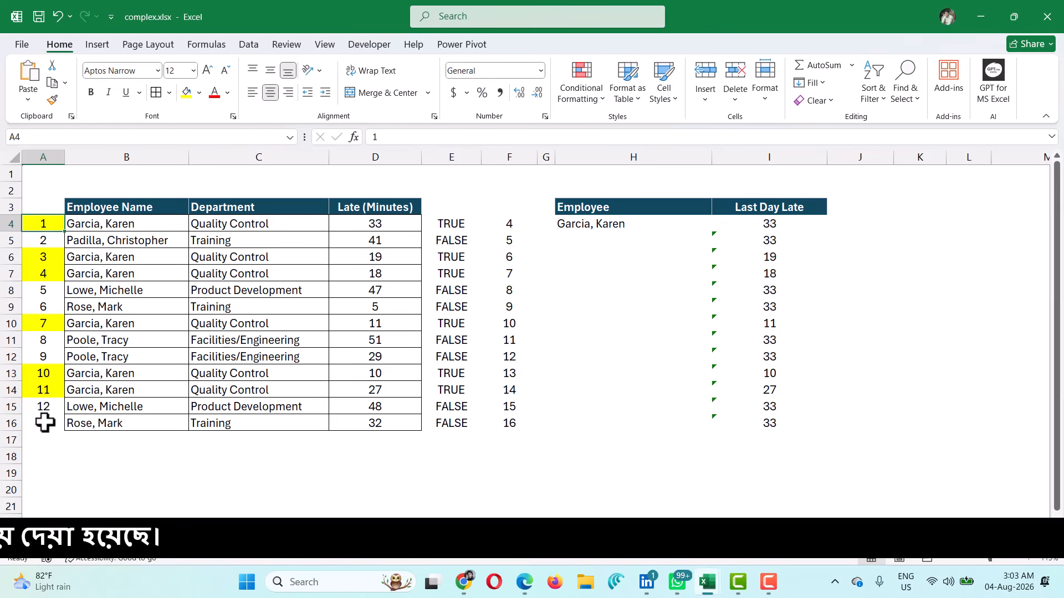
left_click(68, 462)
type("=MAX")
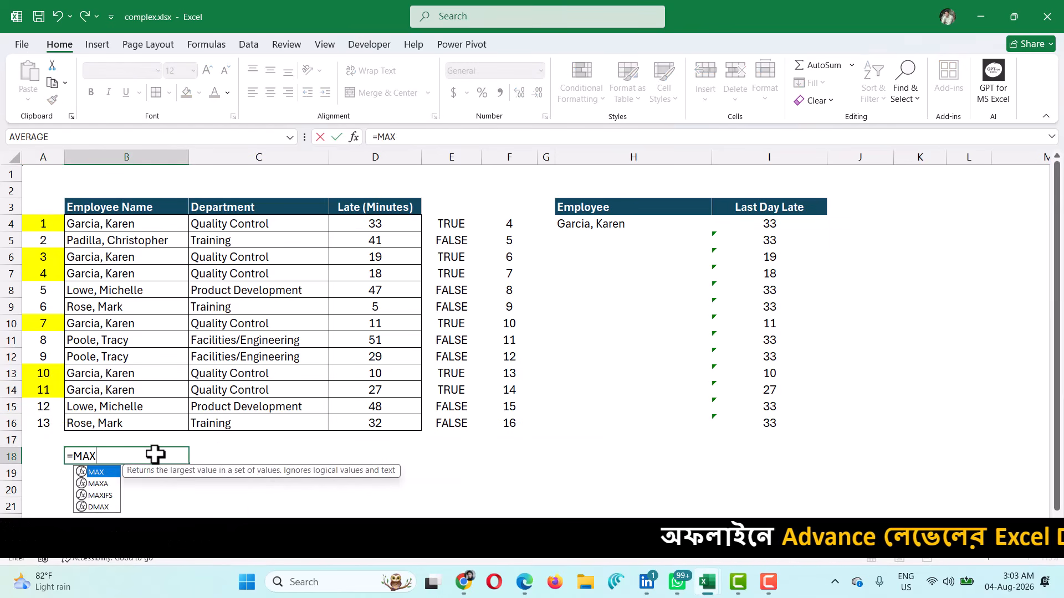
type("(")
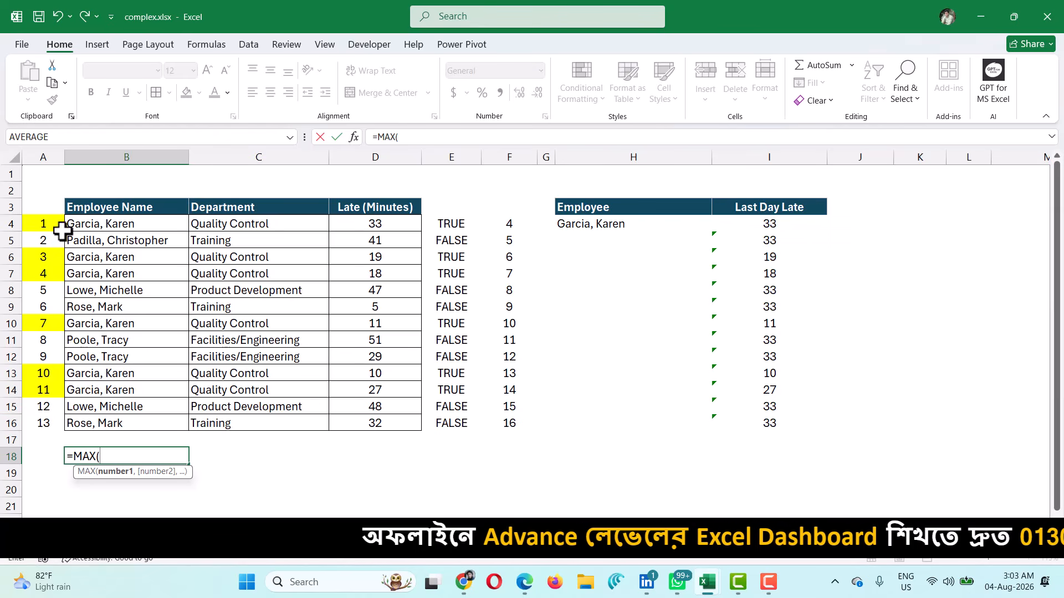
type("1,3")
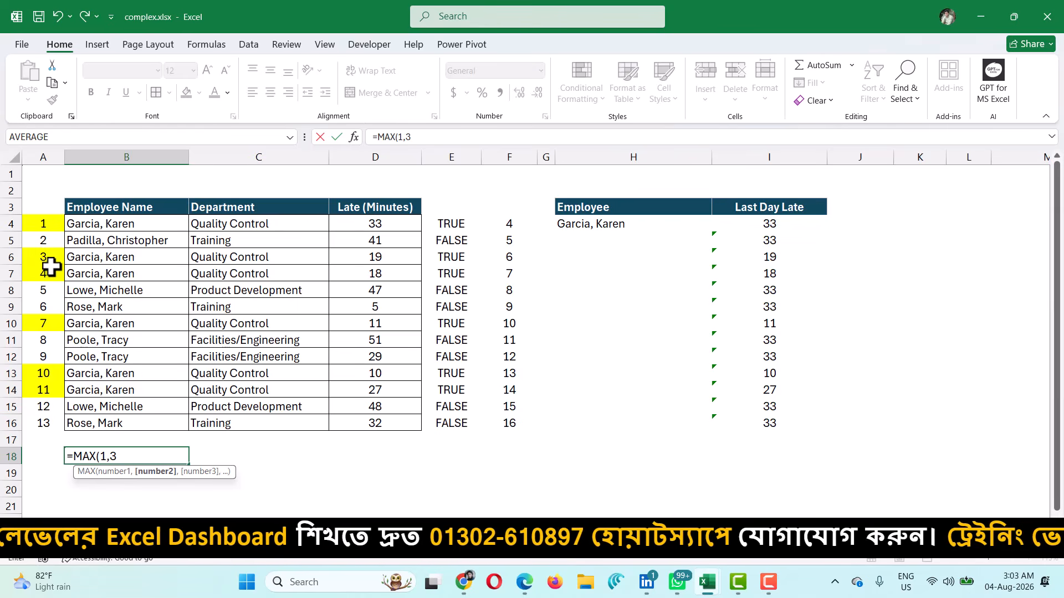
type(",4,")
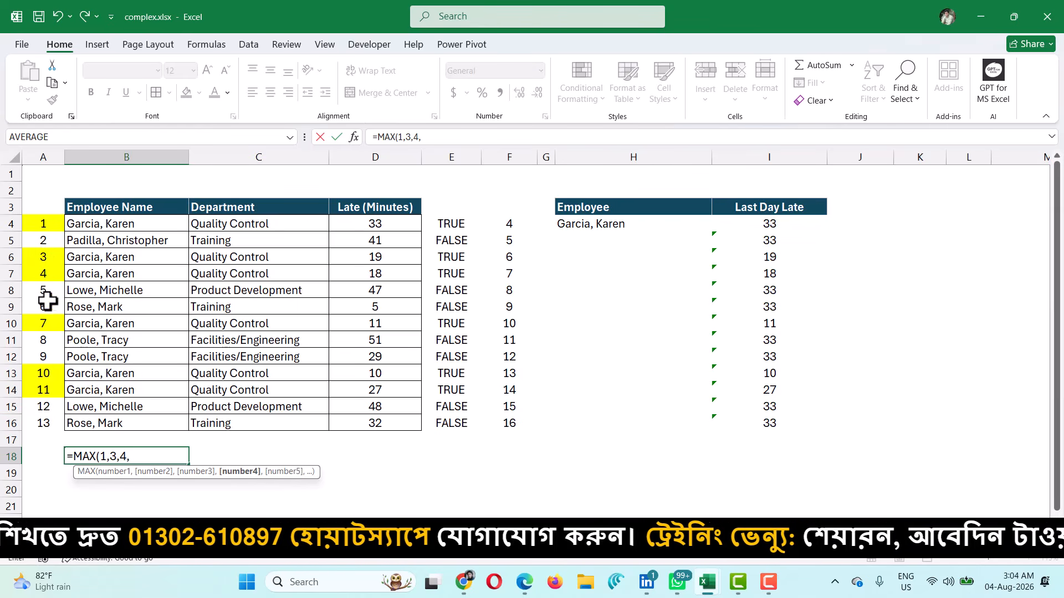
type("7")
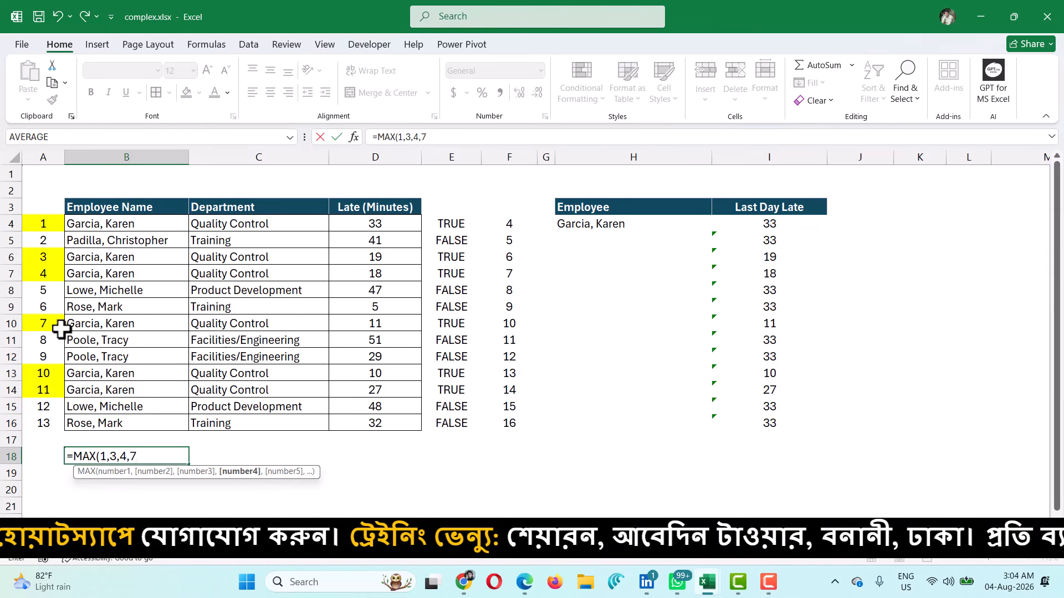
type(",10,11")
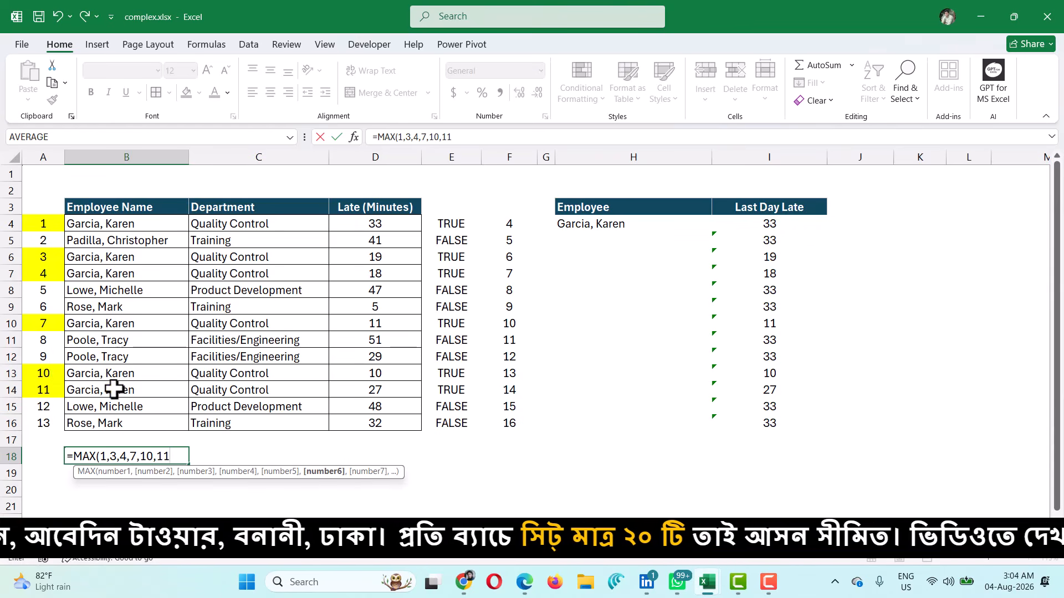
key("Return")
left_click(146, 455)
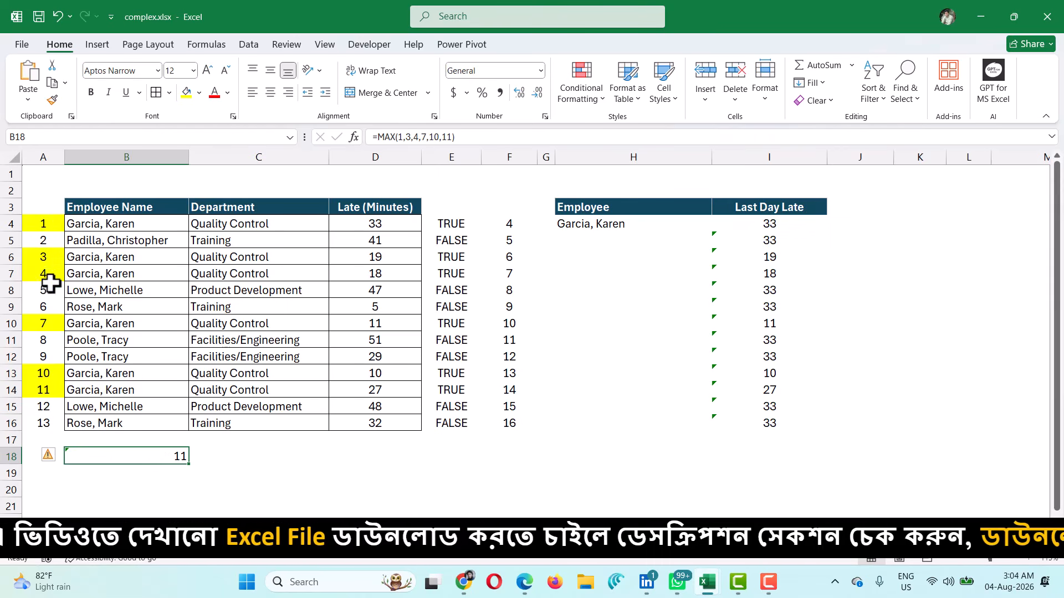
- Compare the highlighted serial numbers in column A with the trial MAX result, and clear B18
left_click_drag(50, 286, 49, 310)
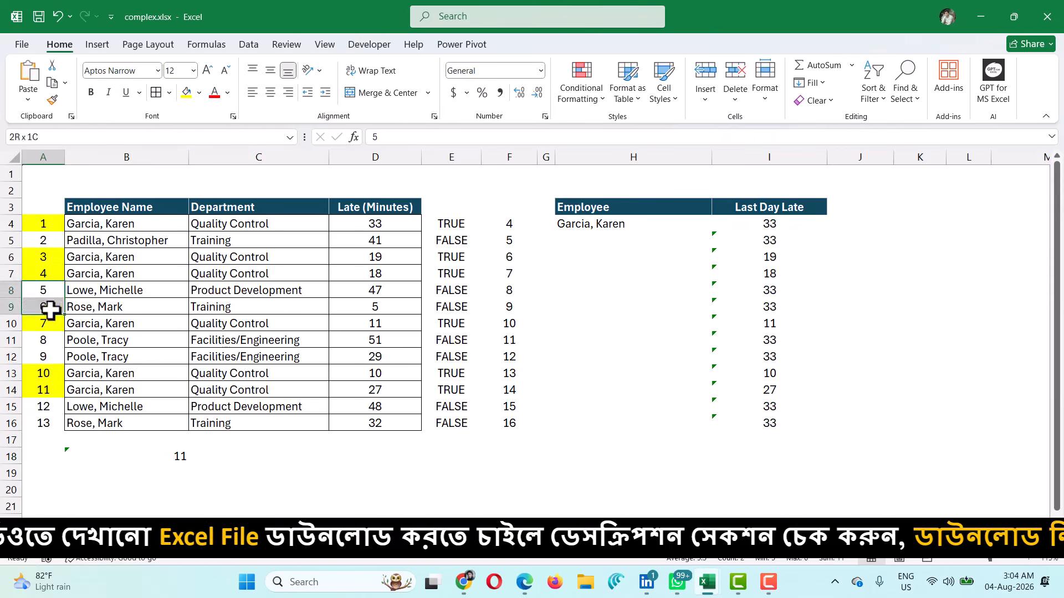
left_click(48, 221)
left_click(44, 256)
left_click(48, 273)
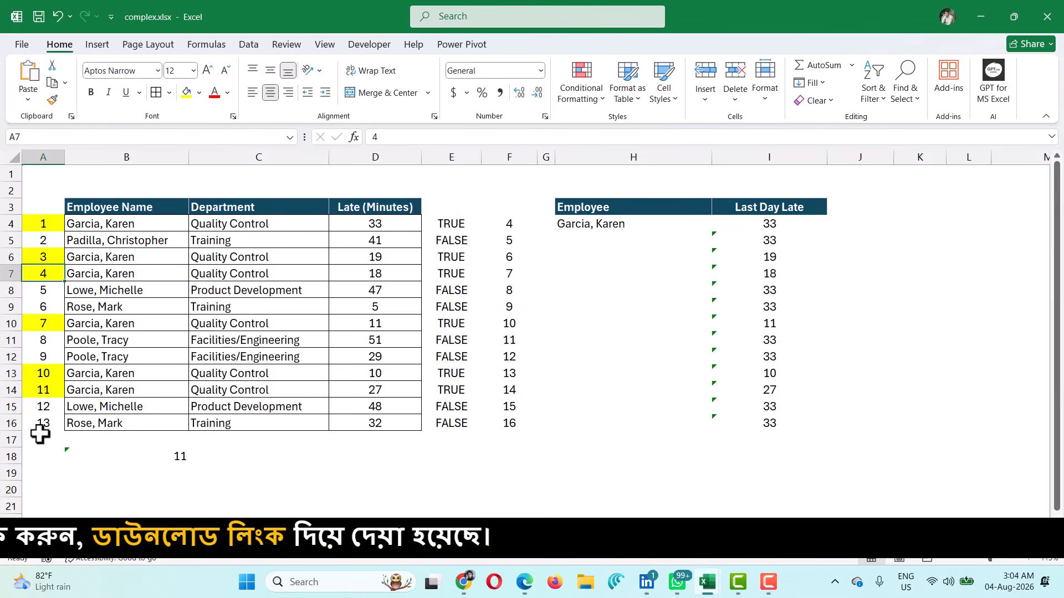
left_click(174, 461)
key("Delete")
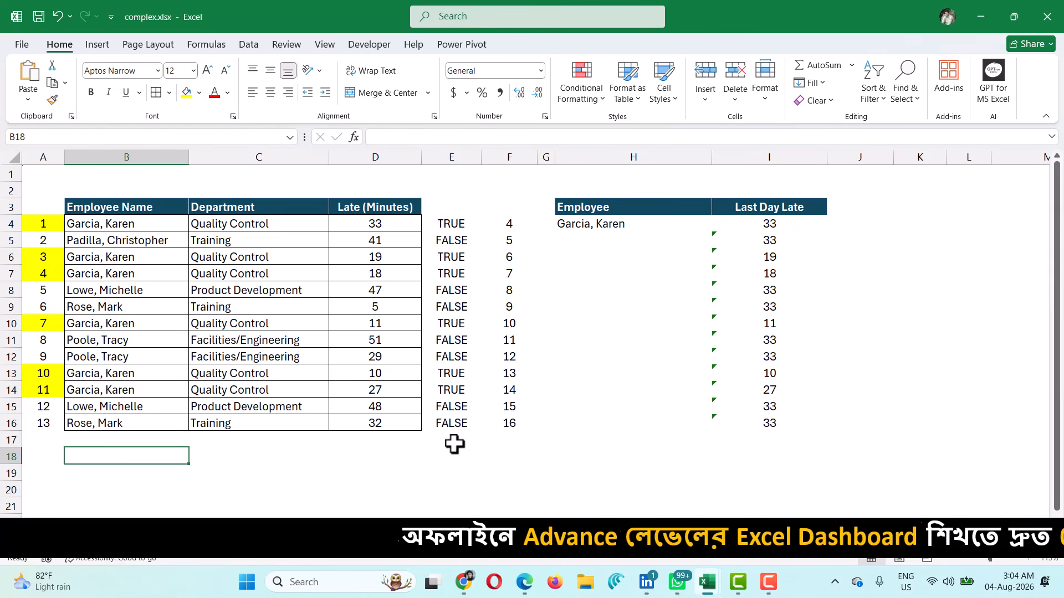
- Review the serial numbers of the unhighlighted records in A5, A8:A9 and A11:A12 against the FALSE results in column E
left_click(458, 242)
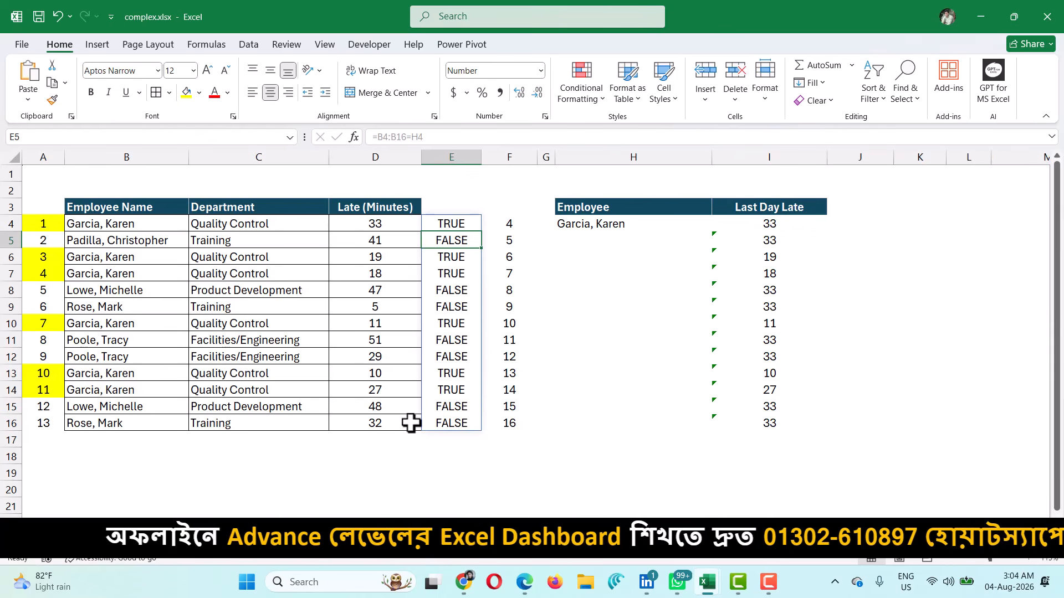
left_click(32, 238)
left_click(50, 291)
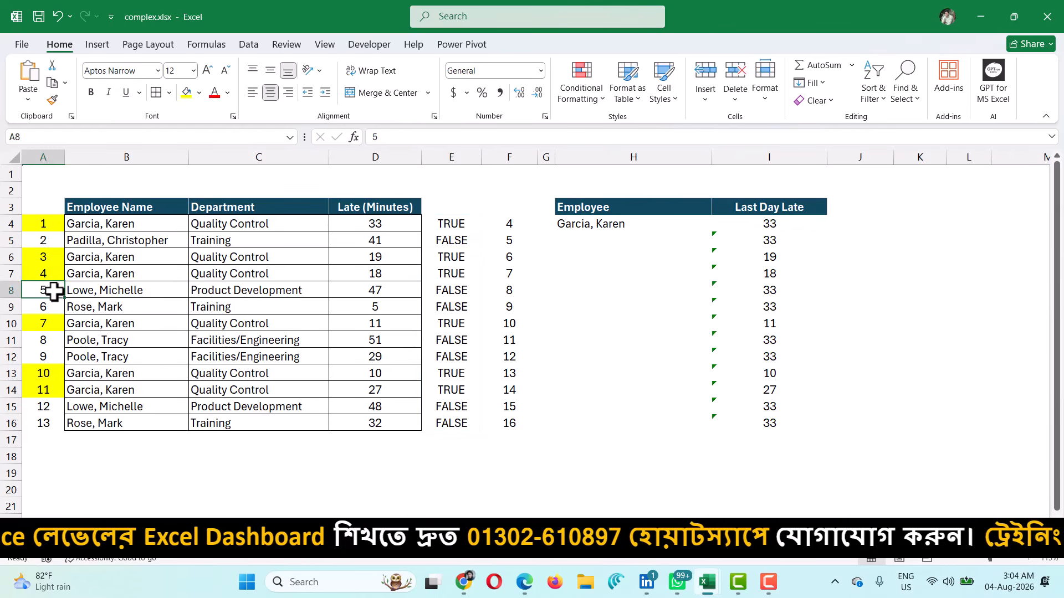
left_click(51, 307)
left_click(50, 340)
left_click(51, 358)
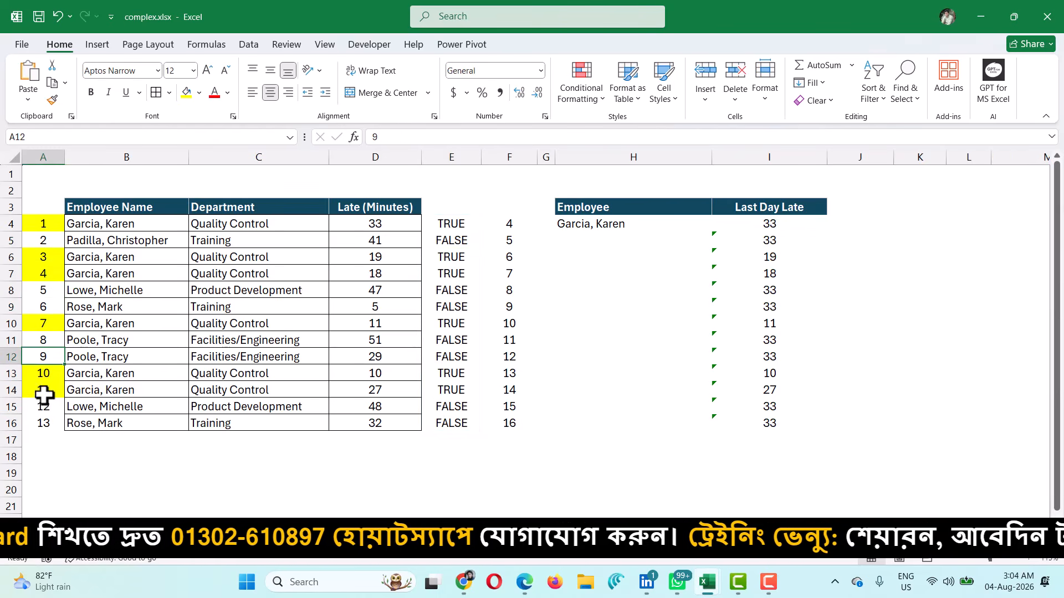
- Wrap the IF in I4 with MAX, giving =INDEX(D4:D16,MAX(IF(B4:B16=H4,ROW(B4:B16)-ROW(B3))))
left_click(654, 216)
double_click(751, 224)
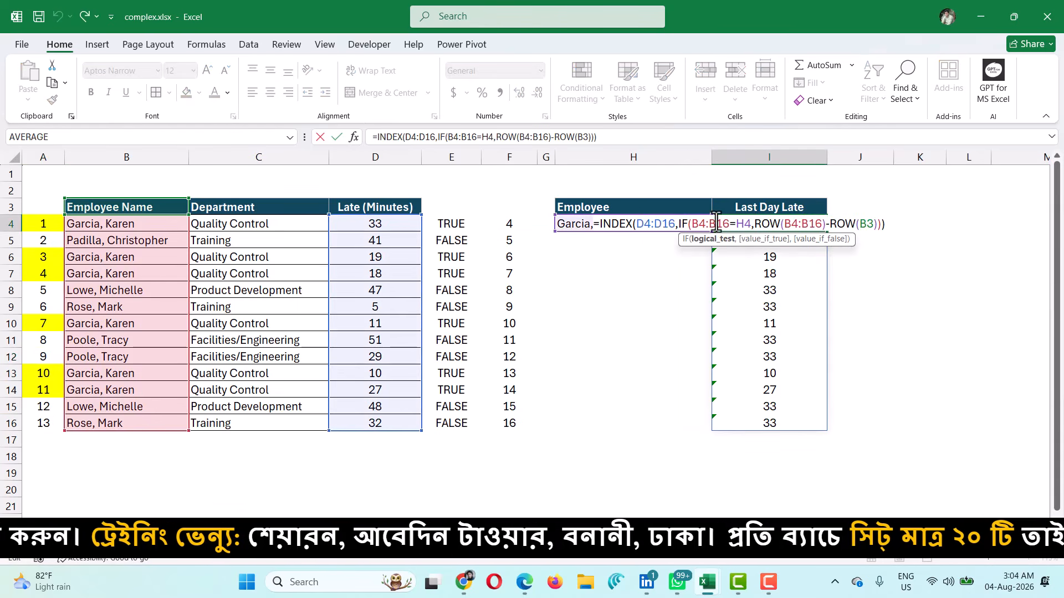
key("Left")
key("Left")
key("Left")
key("Left")
key("Left")
key("Left")
key("Left")
key("Left")
key("Left")
key("Left")
key("Left")
key("Left")
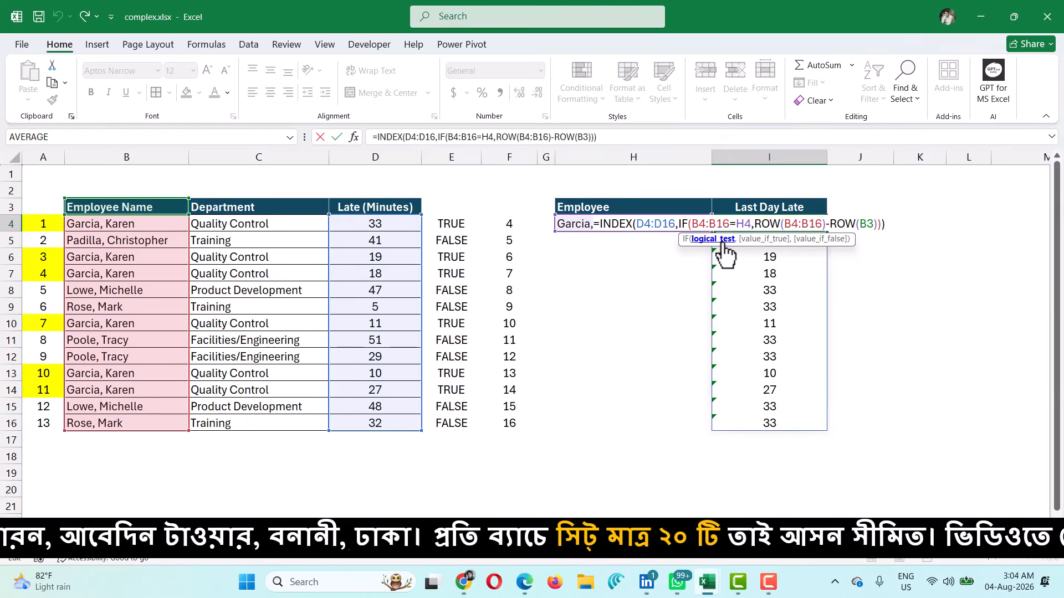
type("MAX(")
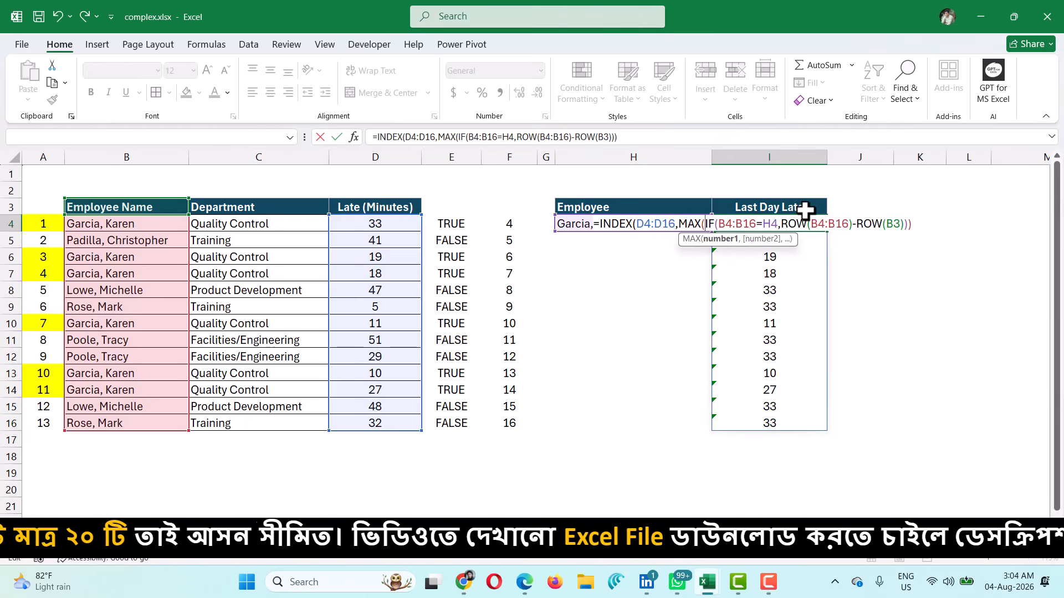
key("Return")
key("Return")
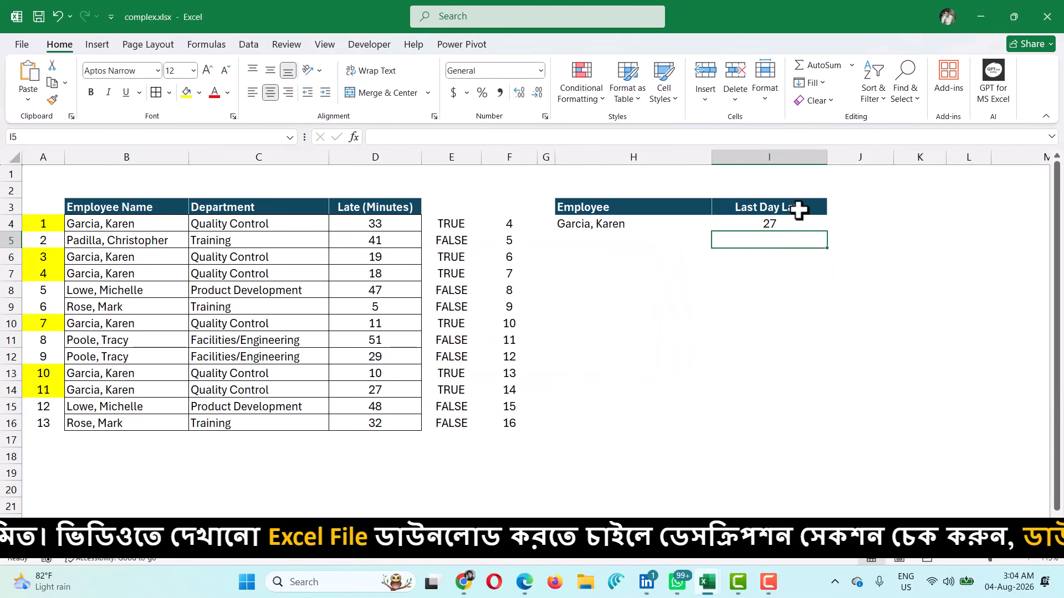
left_click(794, 222)
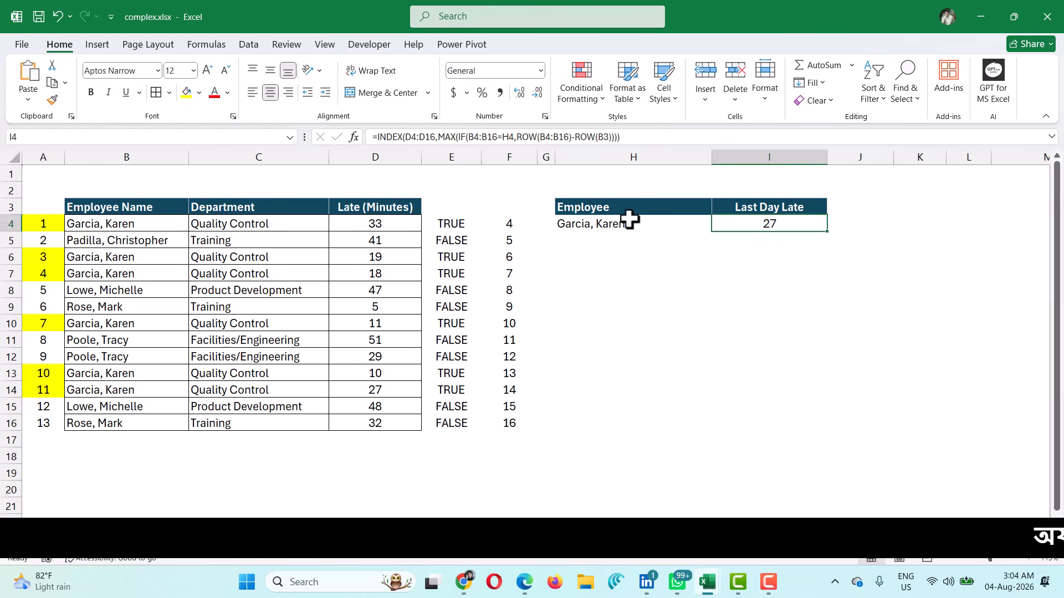
- Trace the I4 result from the highlighted serial numbers in column A to the late minutes in D14
left_click(43, 228)
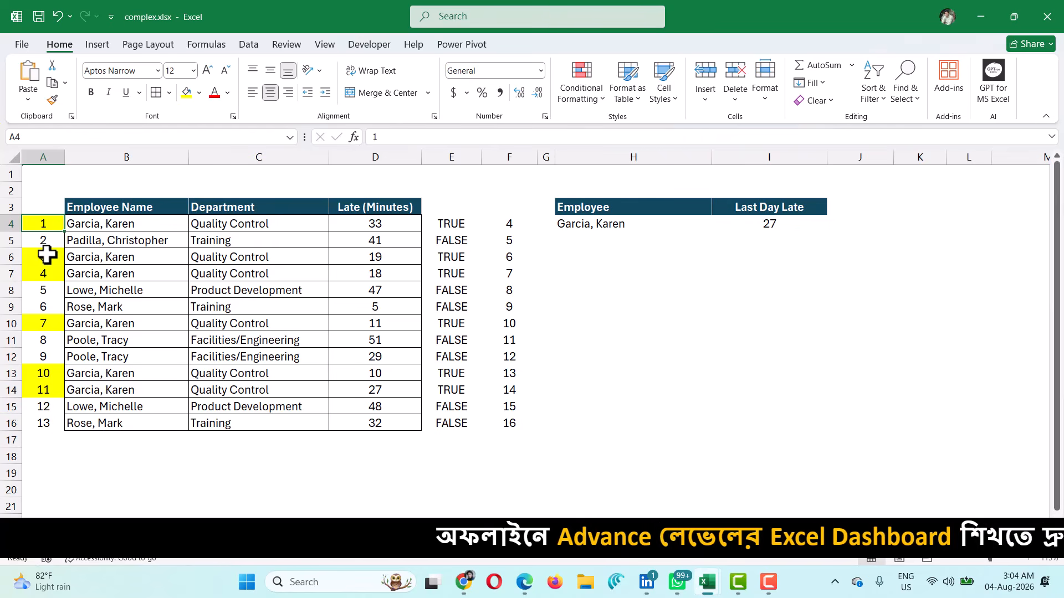
left_click(47, 254)
left_click(42, 277)
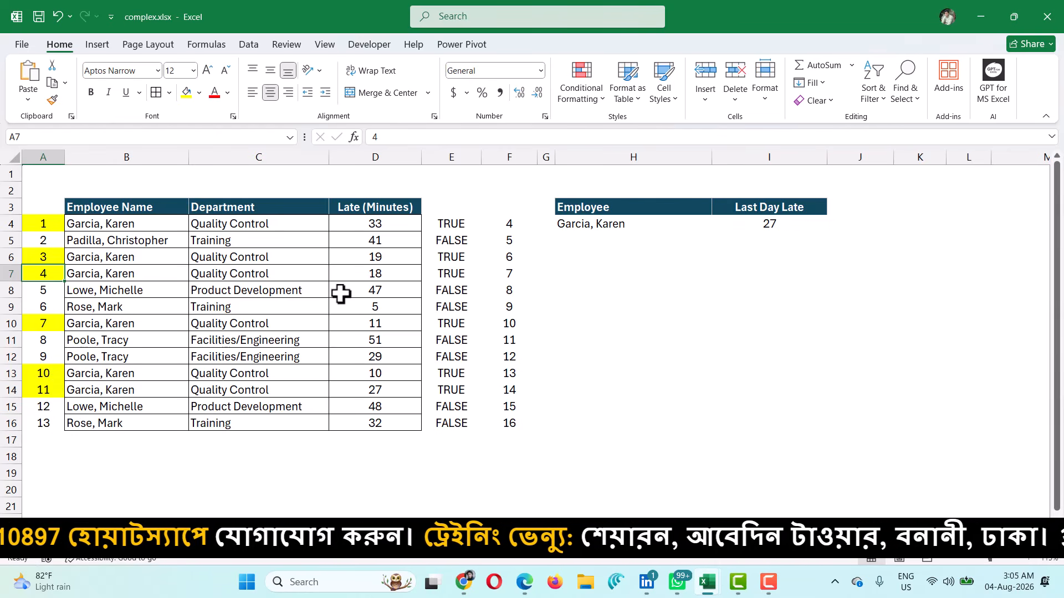
left_click(50, 391)
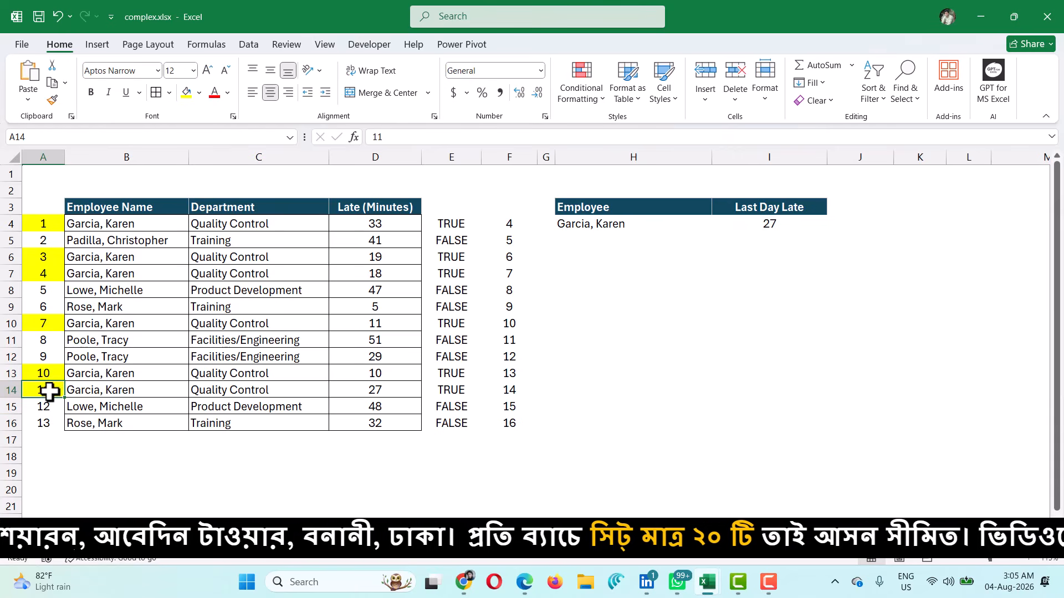
left_click_drag(393, 222, 388, 423)
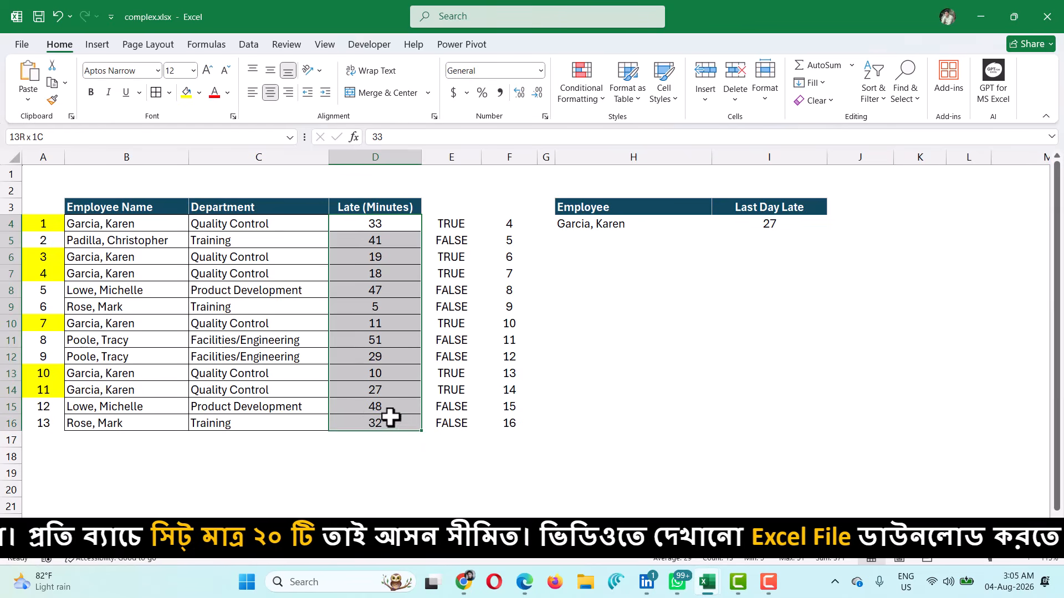
left_click(56, 390)
left_click_drag(55, 390, 399, 392)
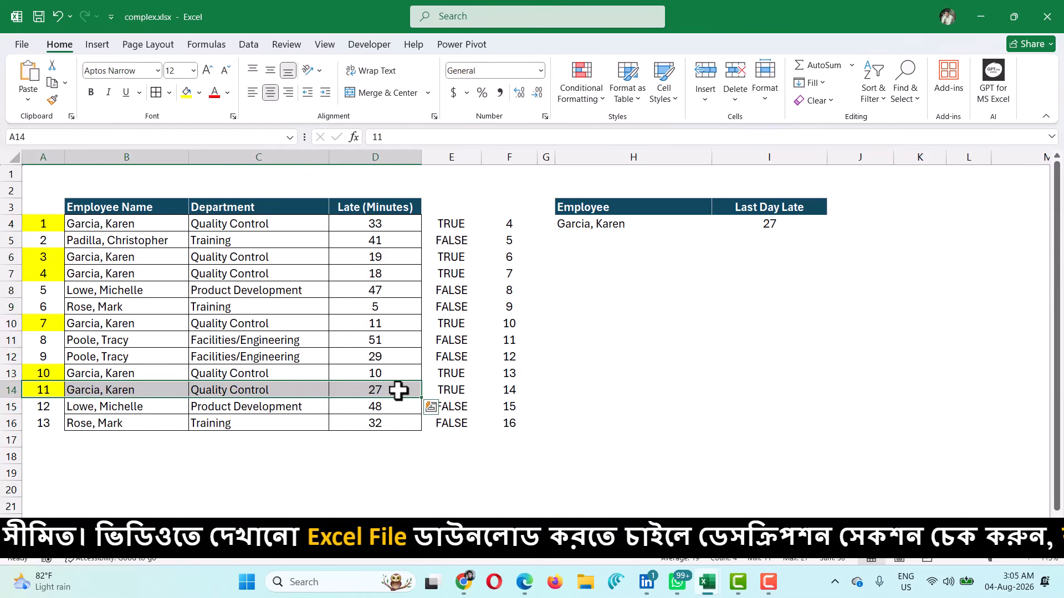
left_click(398, 391)
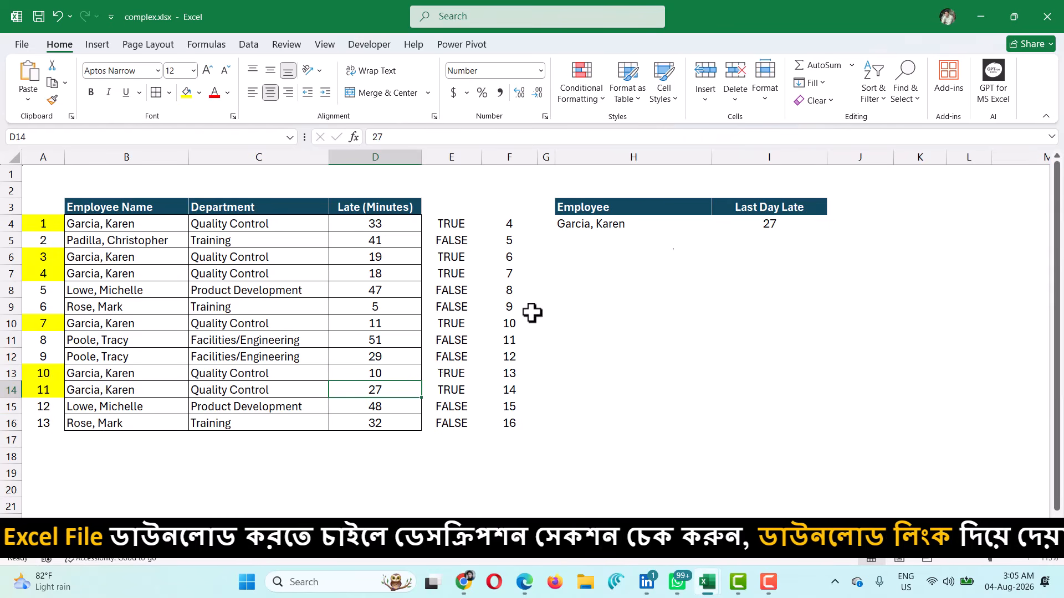
- Choose the second employee listed in H4's dropdown and compare the I4 result with that employee's record in row 5
left_click(743, 227)
left_click(629, 225)
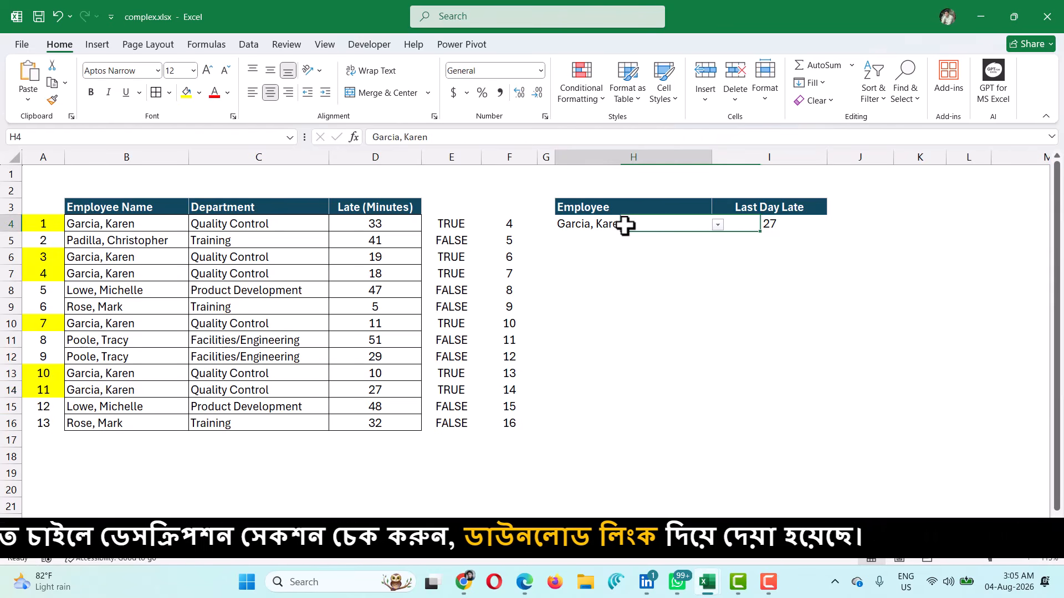
left_click(717, 227)
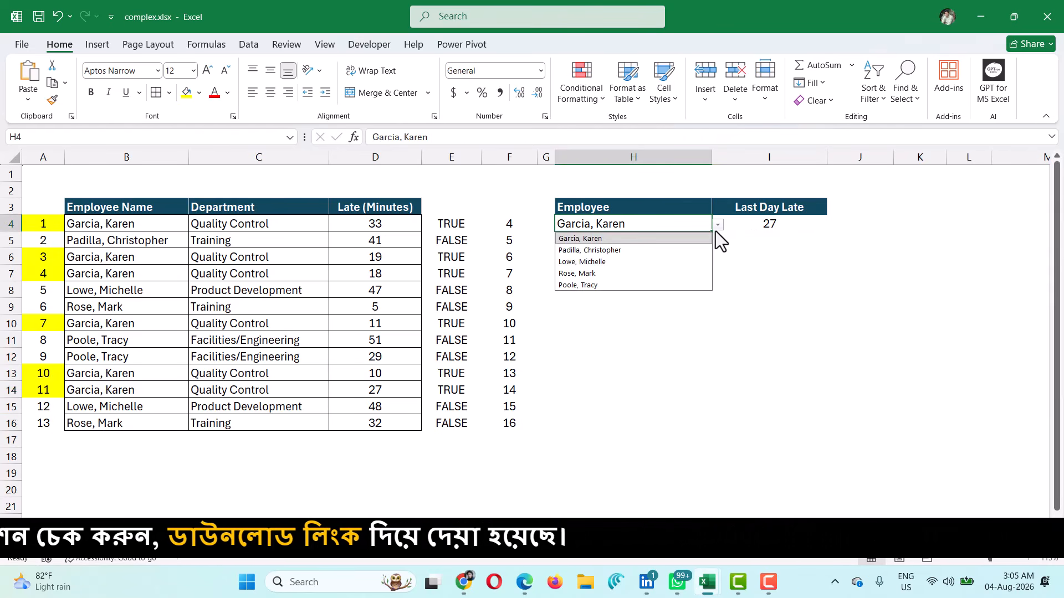
left_click(612, 251)
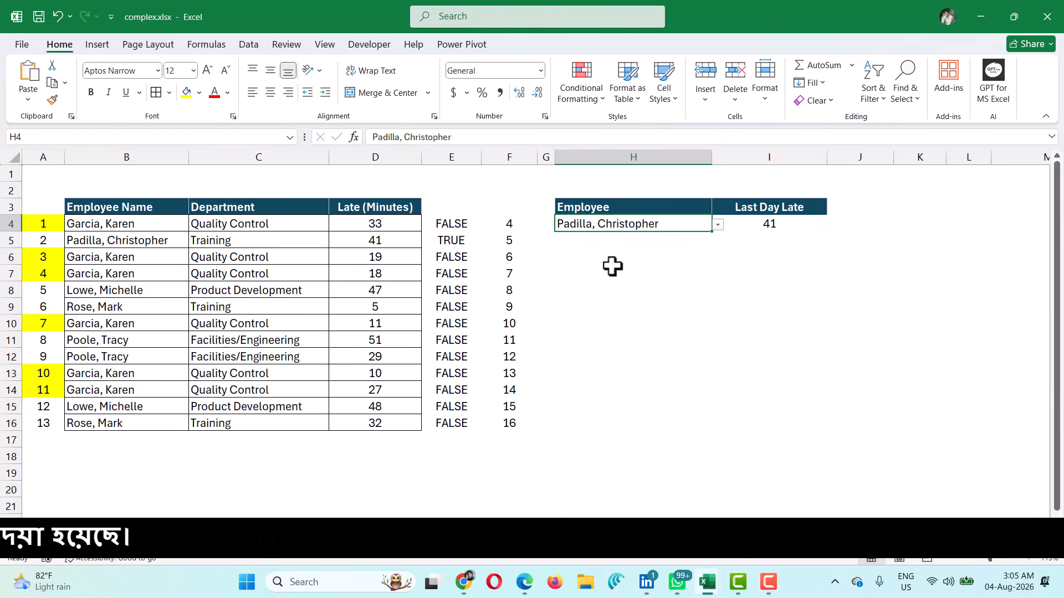
left_click(767, 221)
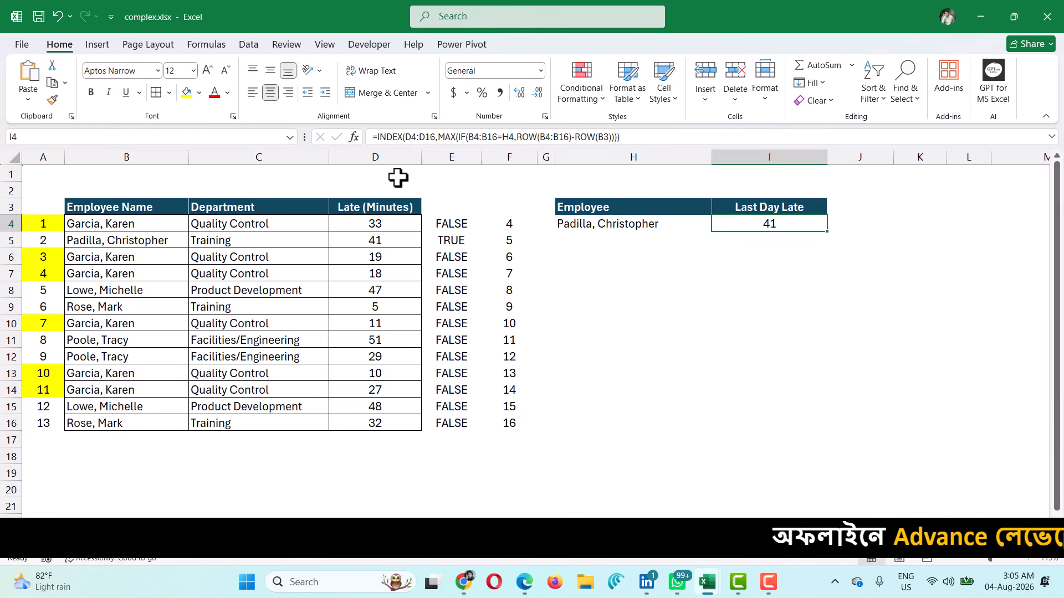
left_click(172, 247)
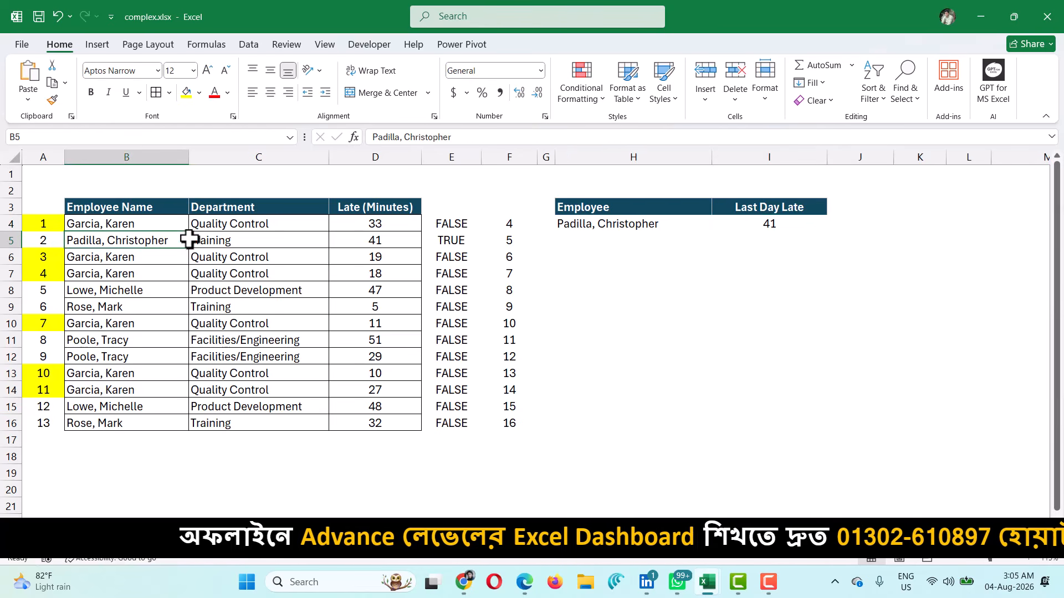
left_click(783, 222)
- Choose the third employee listed in H4's dropdown and compare the I4 result with that employee's records in rows 8 and 15
left_click(699, 223)
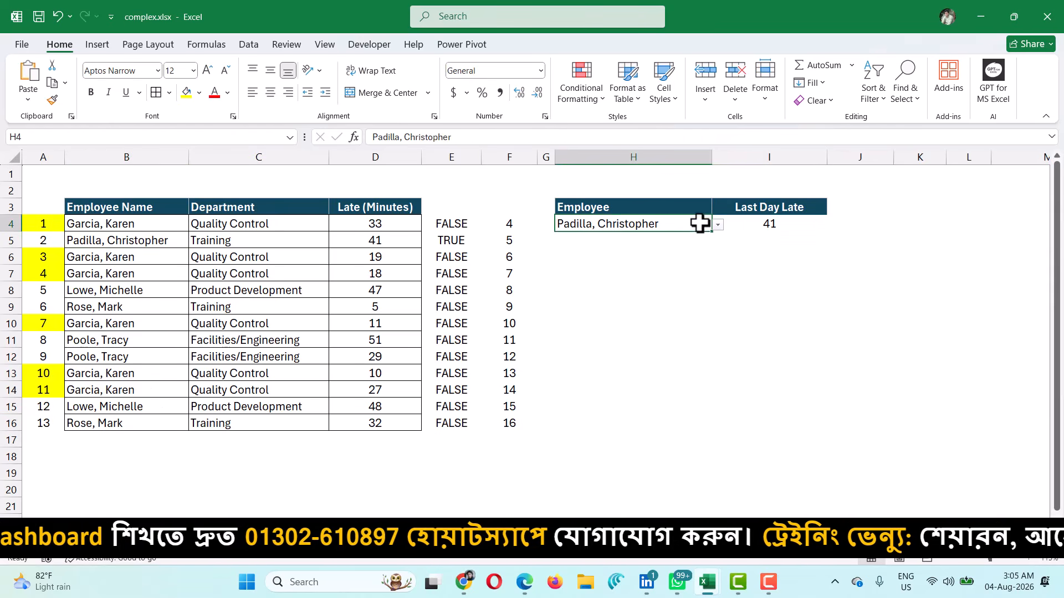
left_click(718, 225)
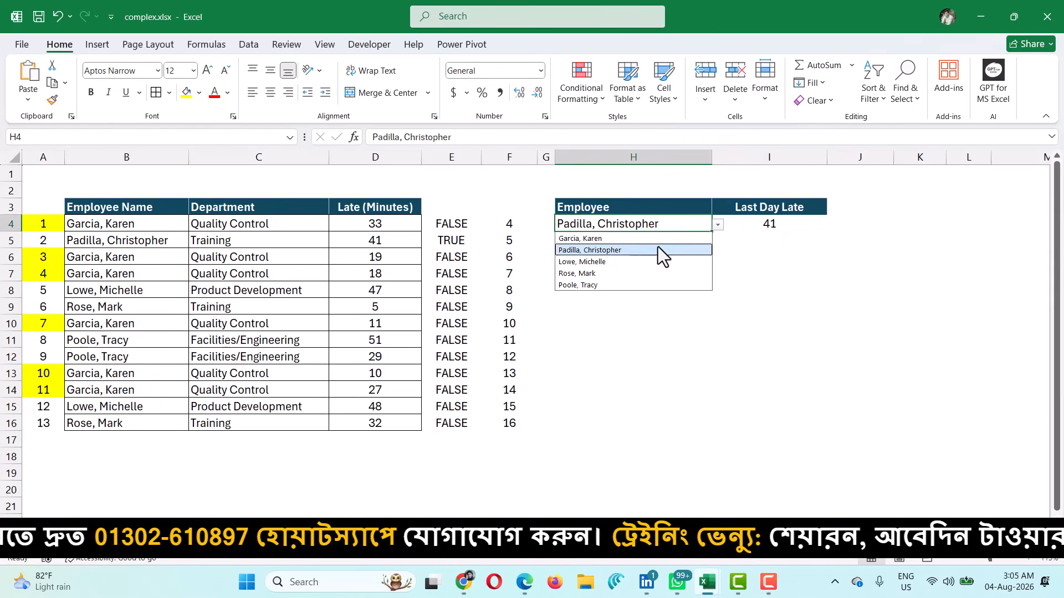
left_click(605, 263)
left_click(757, 227)
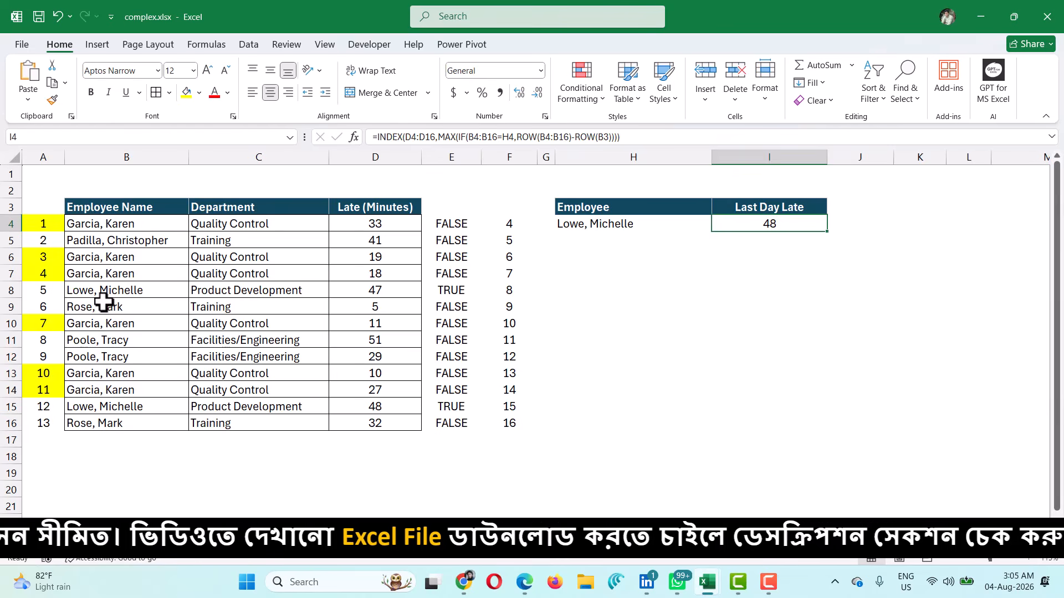
left_click(120, 289)
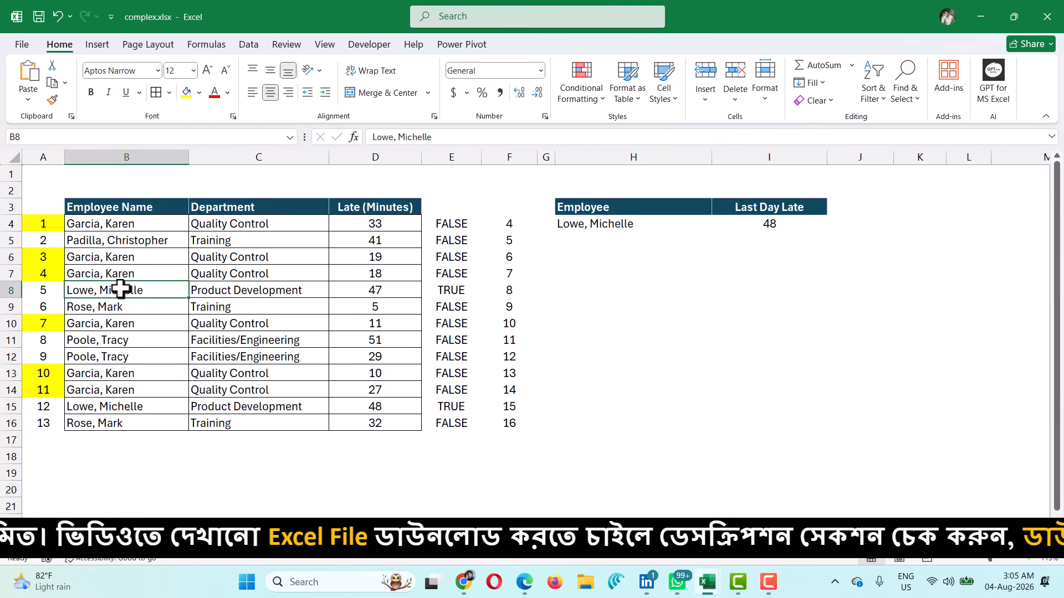
left_click(113, 406)
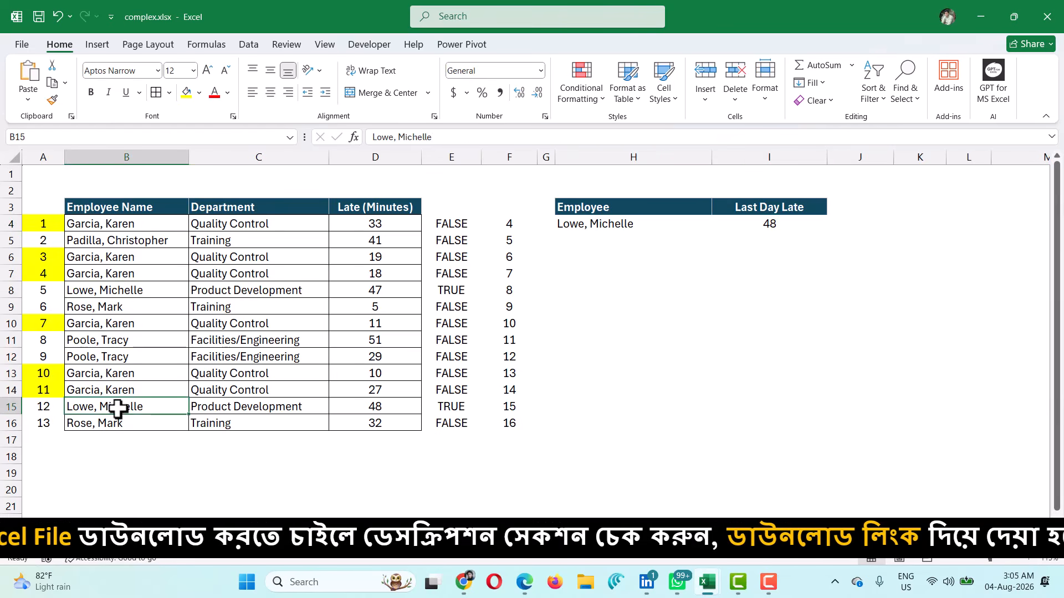
left_click(388, 405)
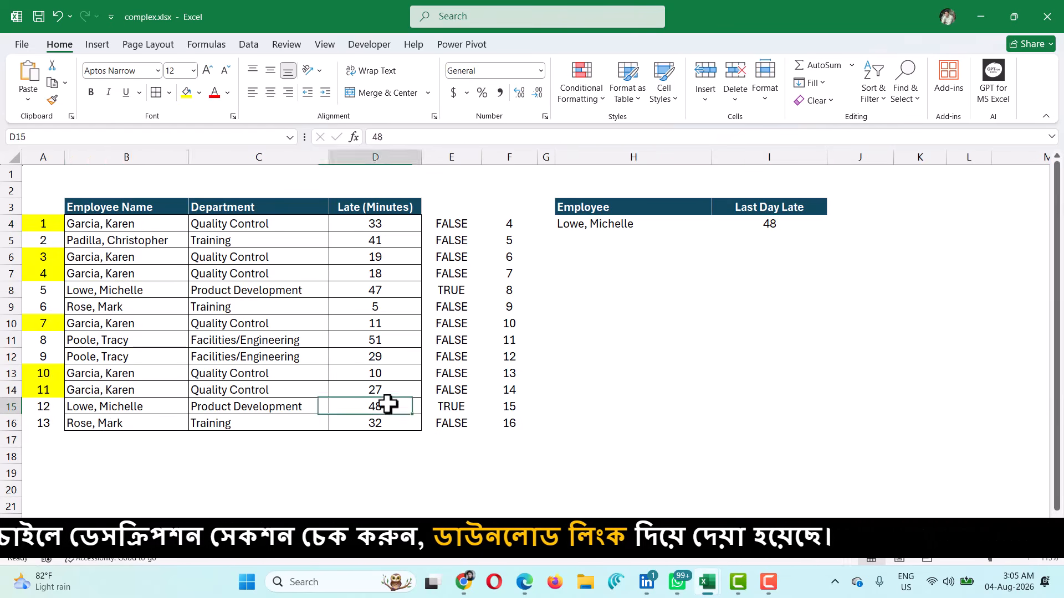
left_click(779, 227)
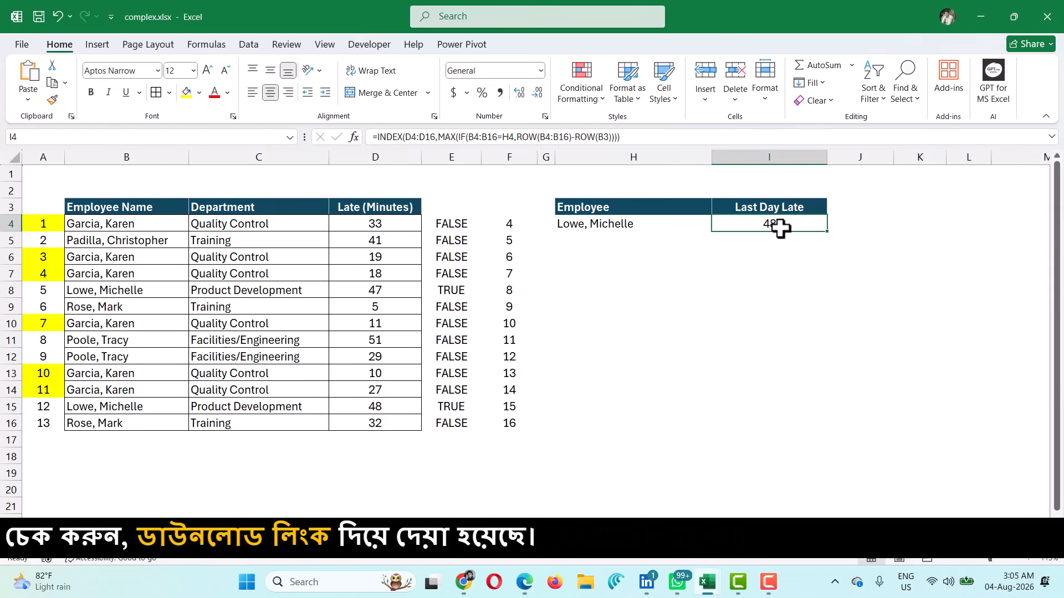
- Choose the fourth employee listed in H4's dropdown and compare the I4 result with that employee's last record in row 16
left_click(690, 221)
left_click(716, 226)
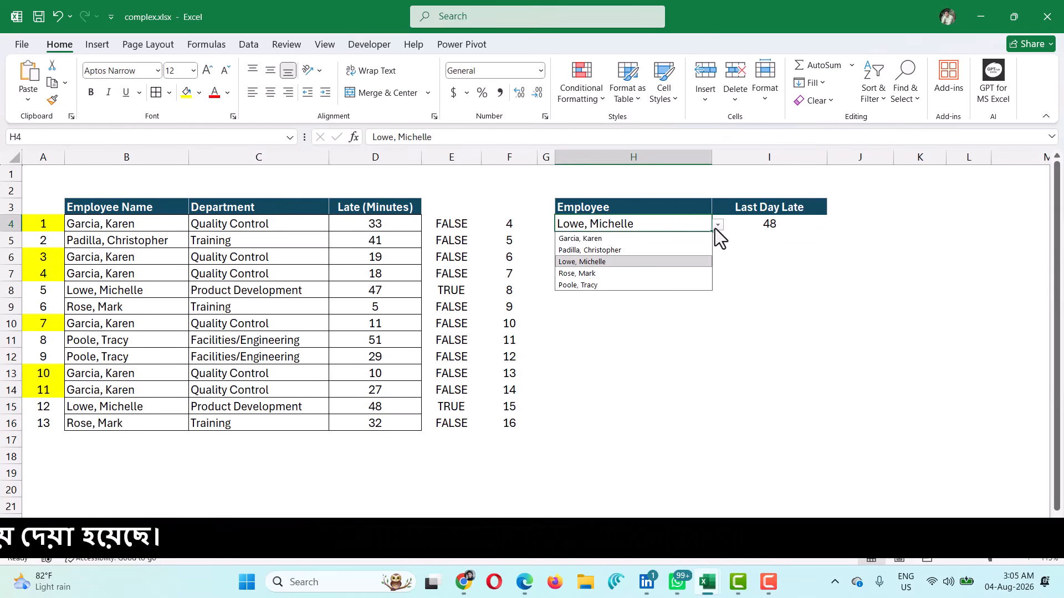
left_click(634, 273)
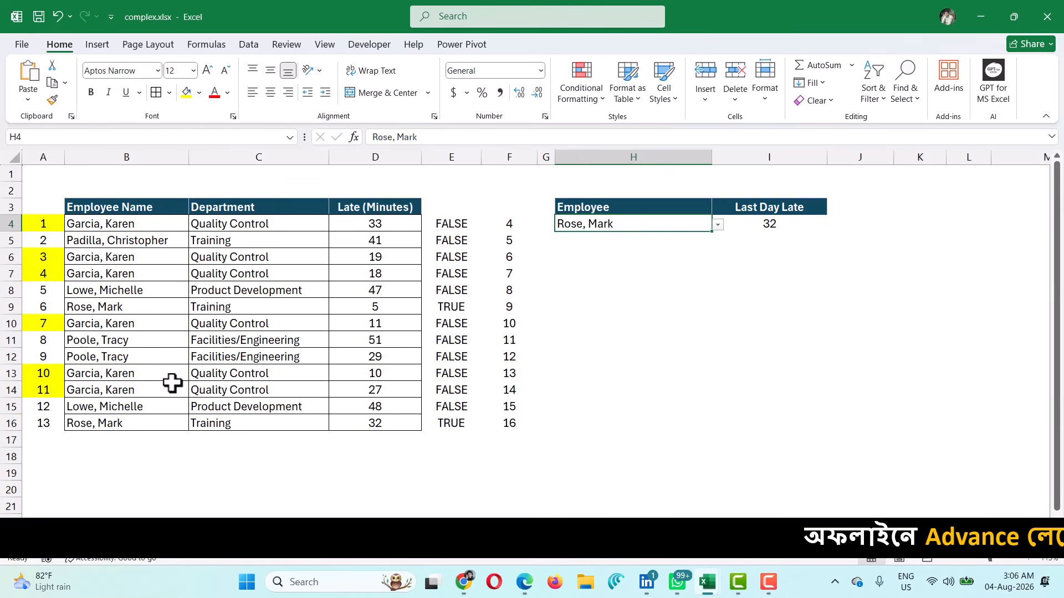
left_click_drag(121, 429, 309, 419)
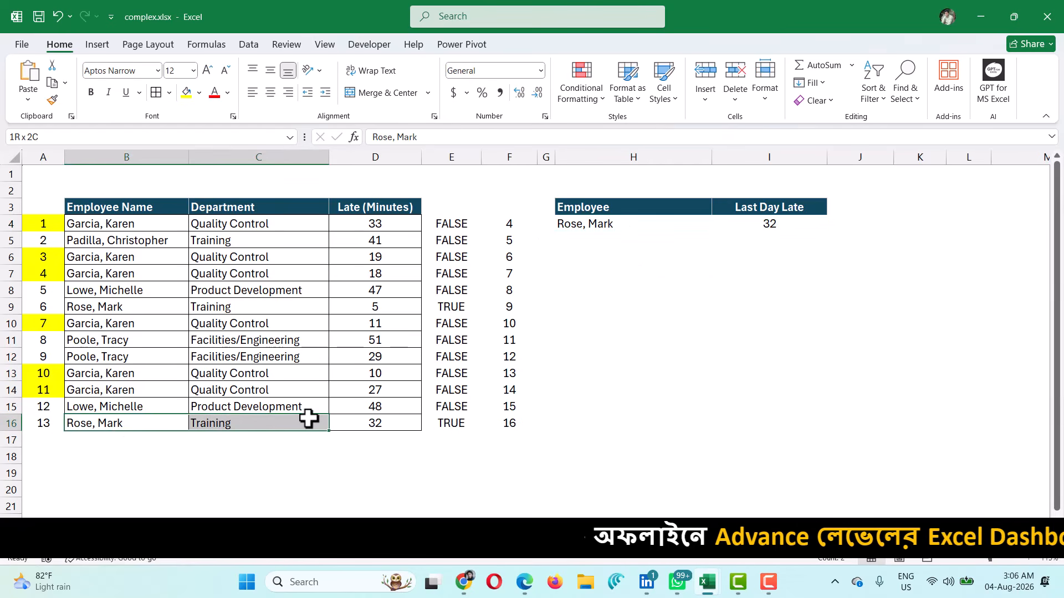
left_click(410, 422)
left_click(785, 225)
- Choose the fifth employee listed in H4's dropdown and compare the I4 result with that employee's records in rows 11 and 12
left_click(683, 224)
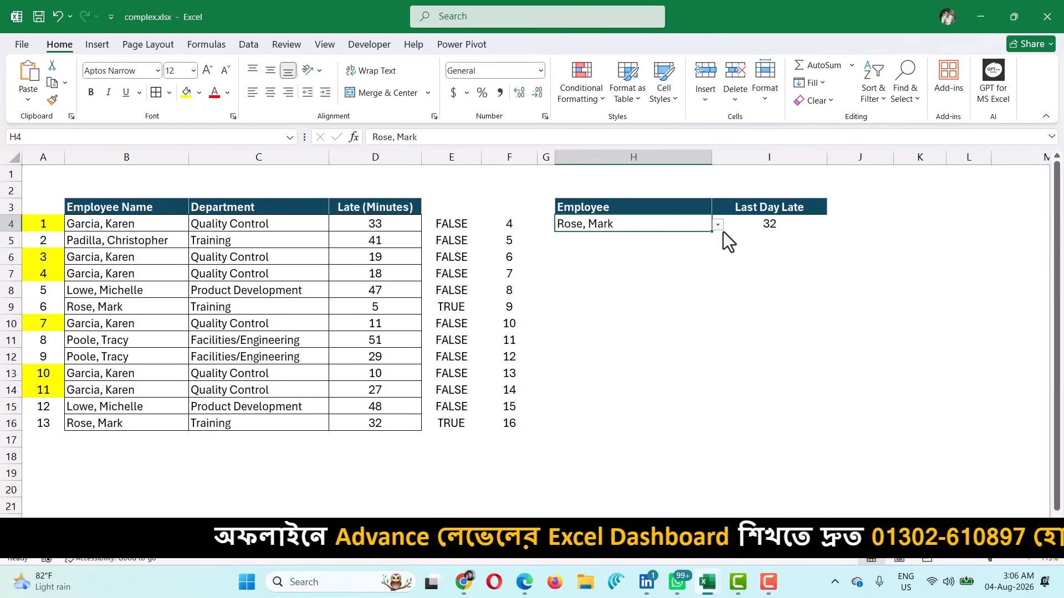
left_click(718, 225)
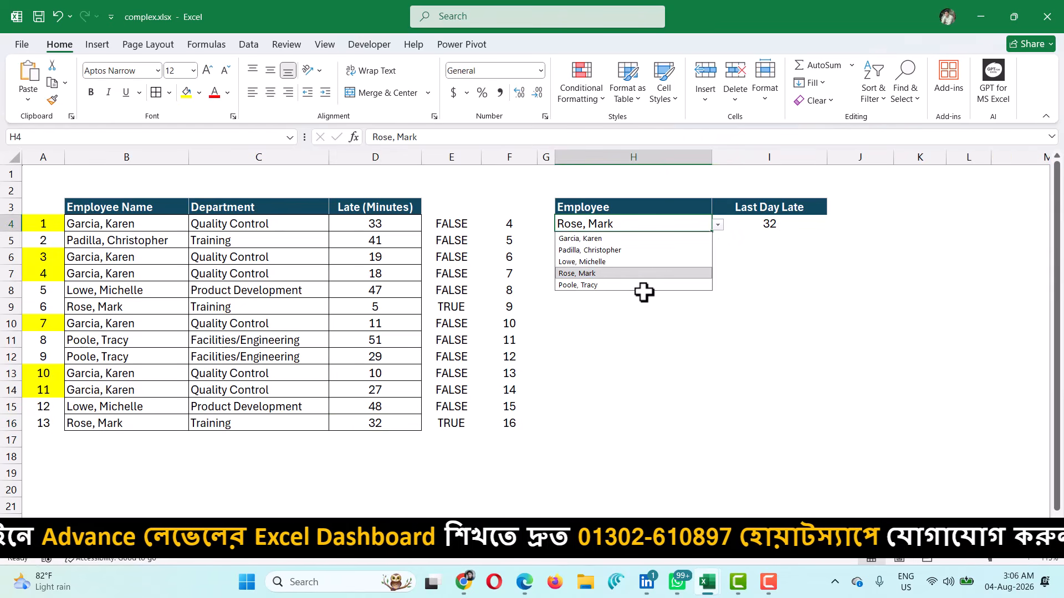
left_click(640, 285)
left_click(773, 227)
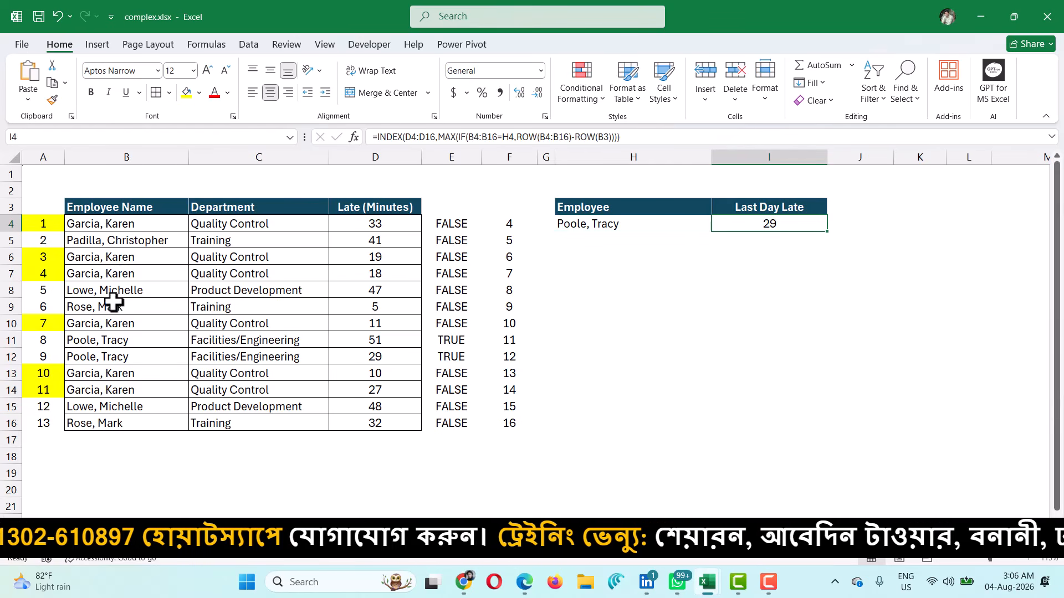
left_click_drag(104, 340, 98, 363)
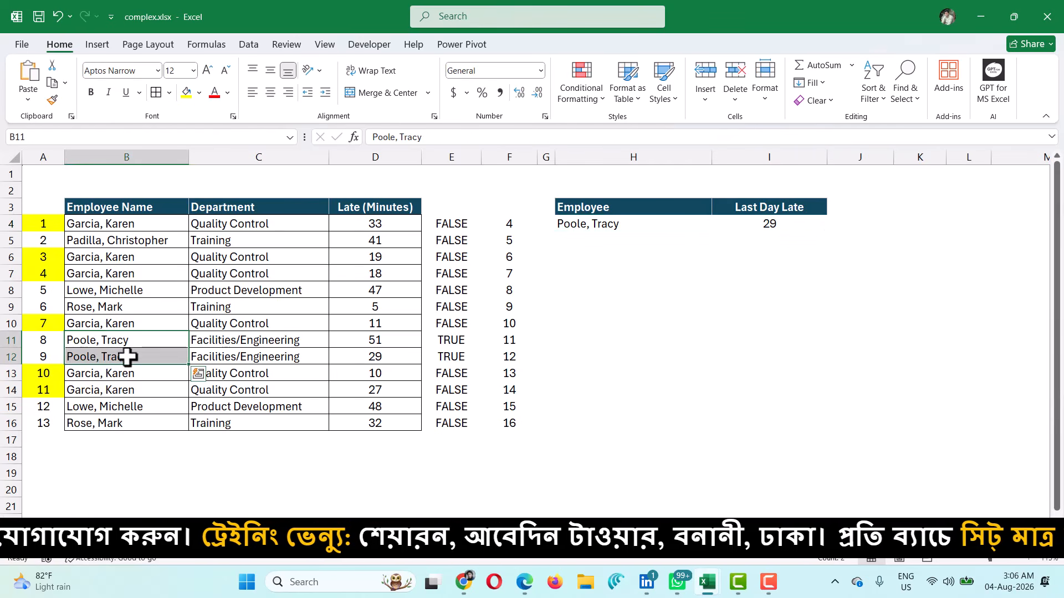
left_click(148, 354)
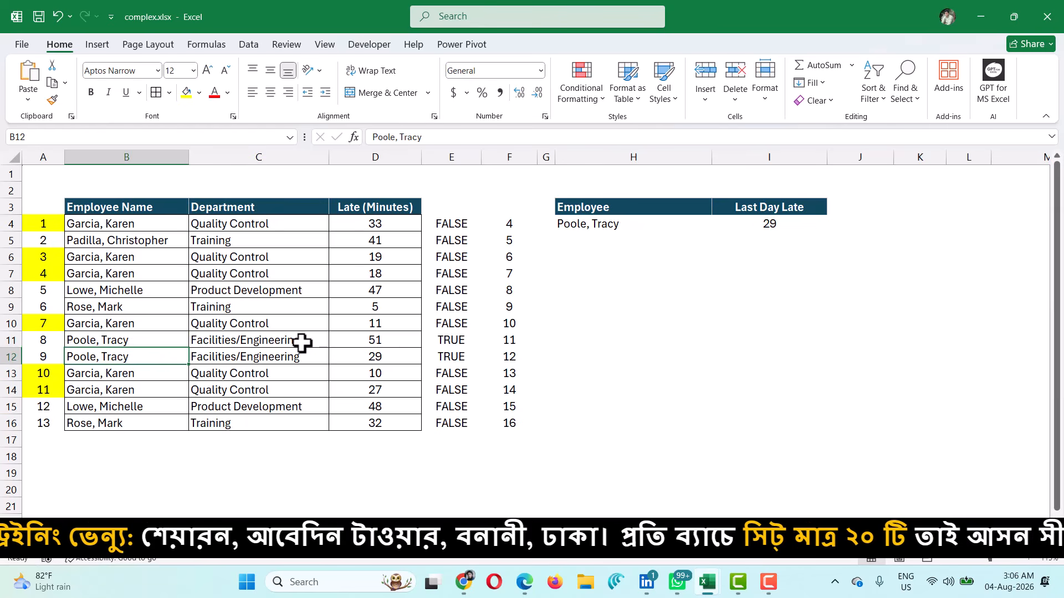
left_click(370, 356)
left_click(793, 225)
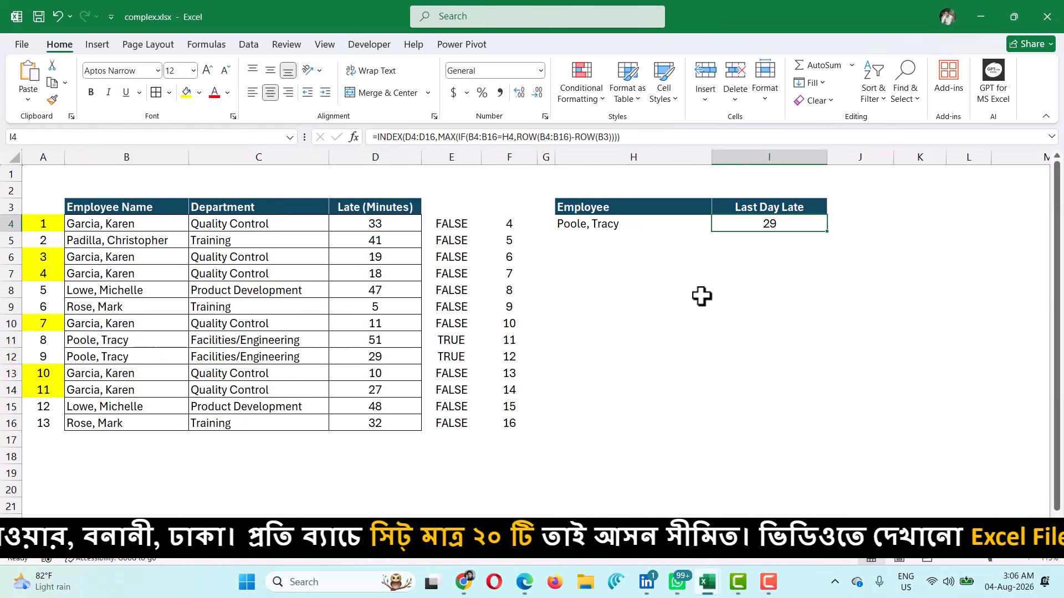
- AutoFit the width of column I to its contents
double_click(820, 159)
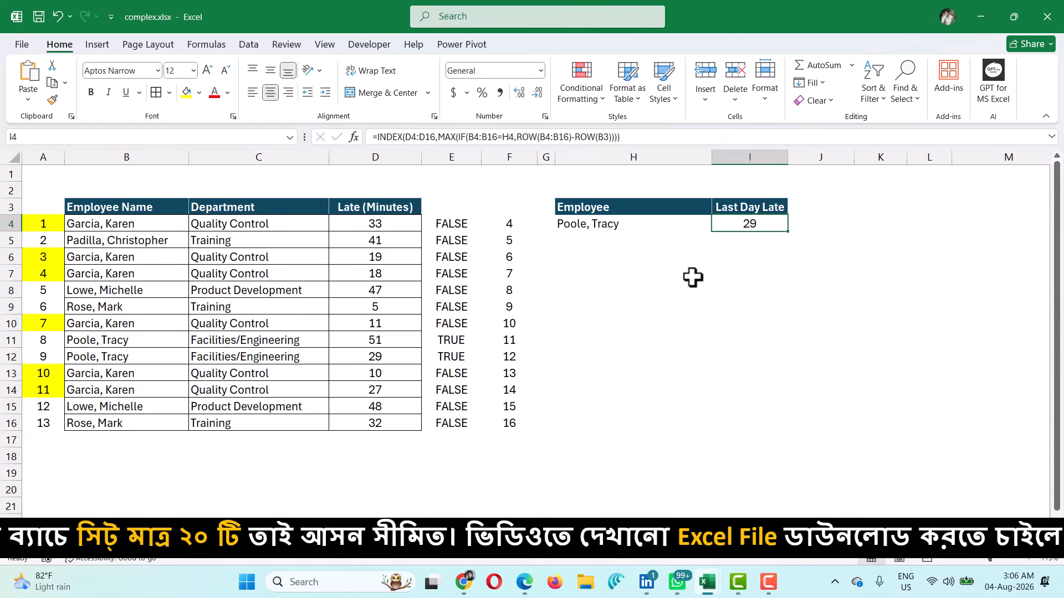
left_click(656, 287)
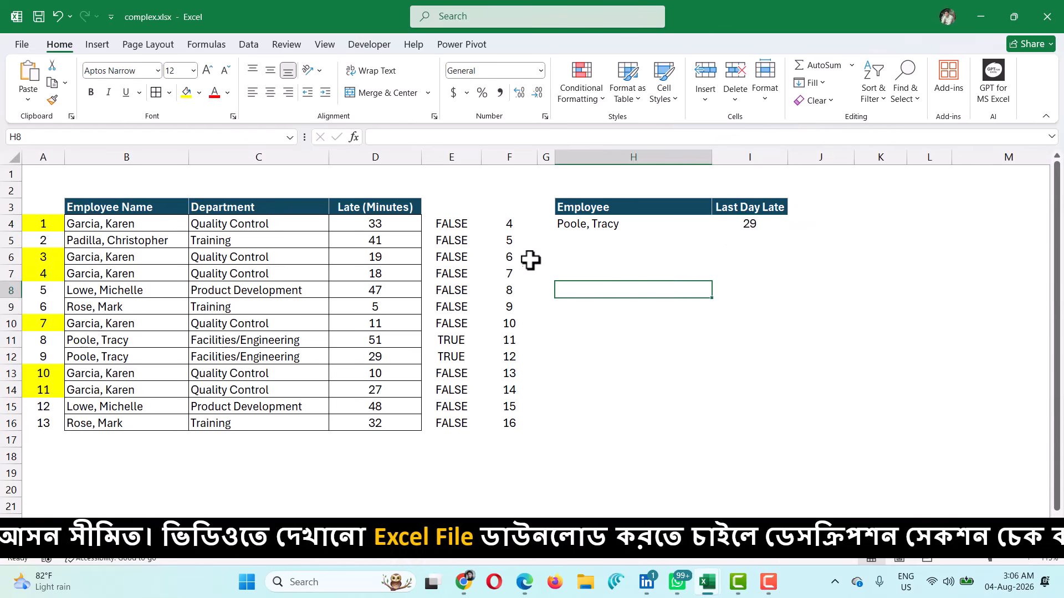
- Examine the MAX(IF(B4:B16=H4,ROW(B4:B16)-ROW(B3))) part that supplies the row number in I4's INDEX formula, leaving the formula as it is
left_click(734, 228)
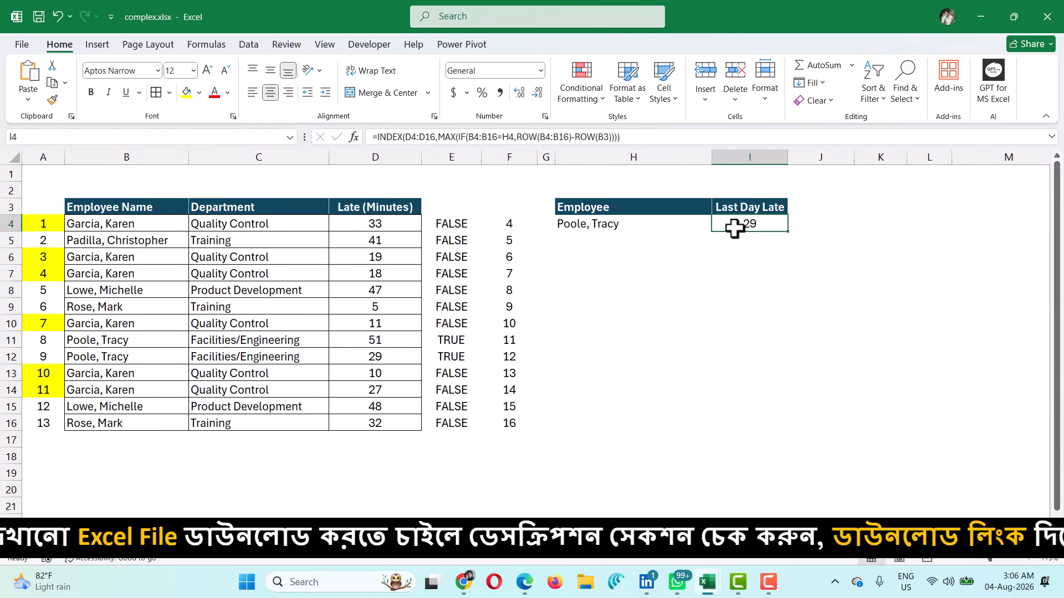
double_click(734, 228)
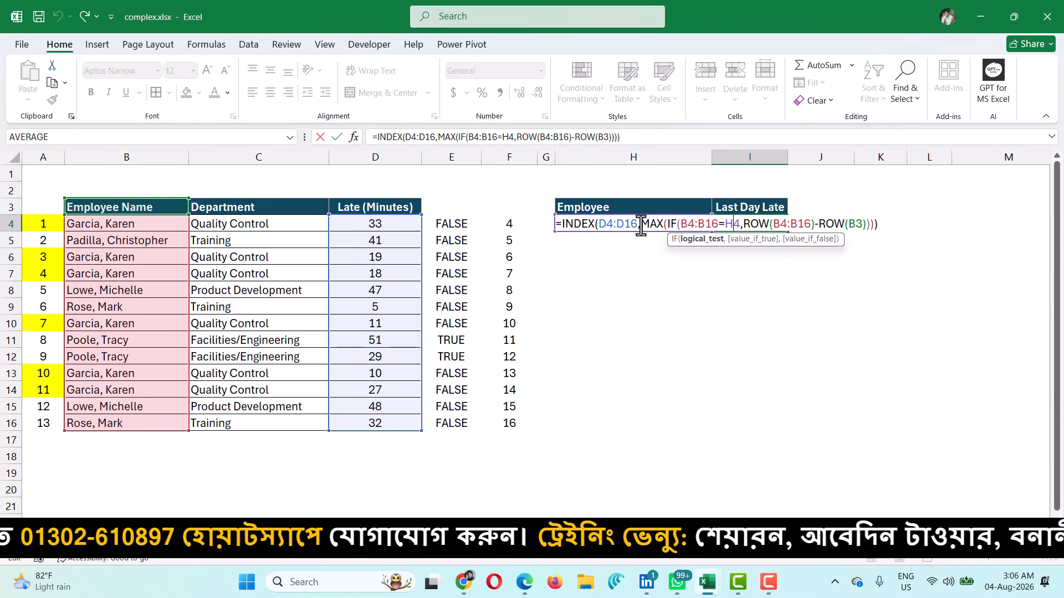
left_click_drag(642, 226, 900, 226)
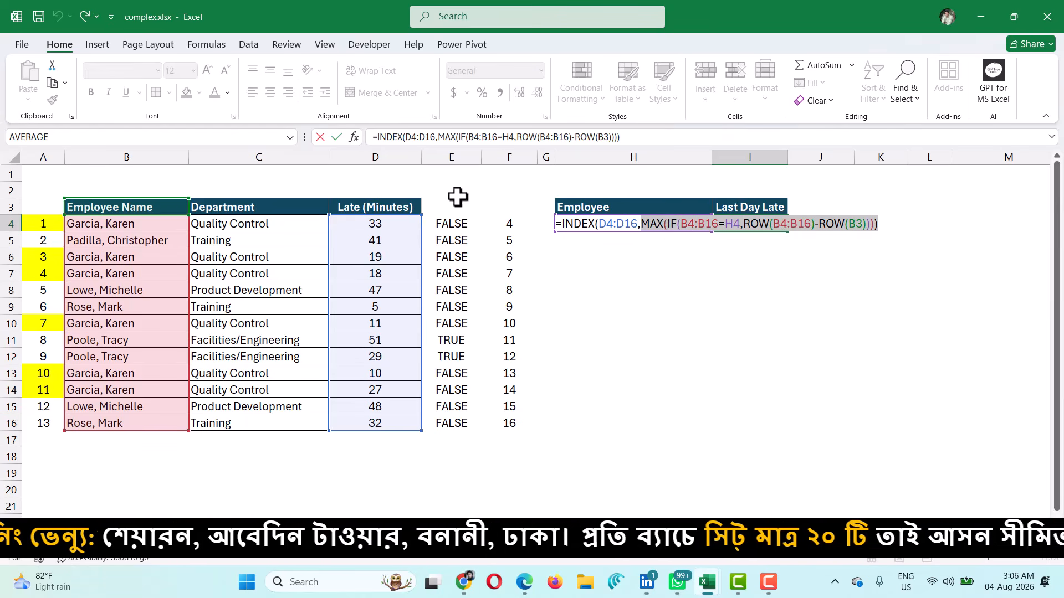
key("ctrl+Return")
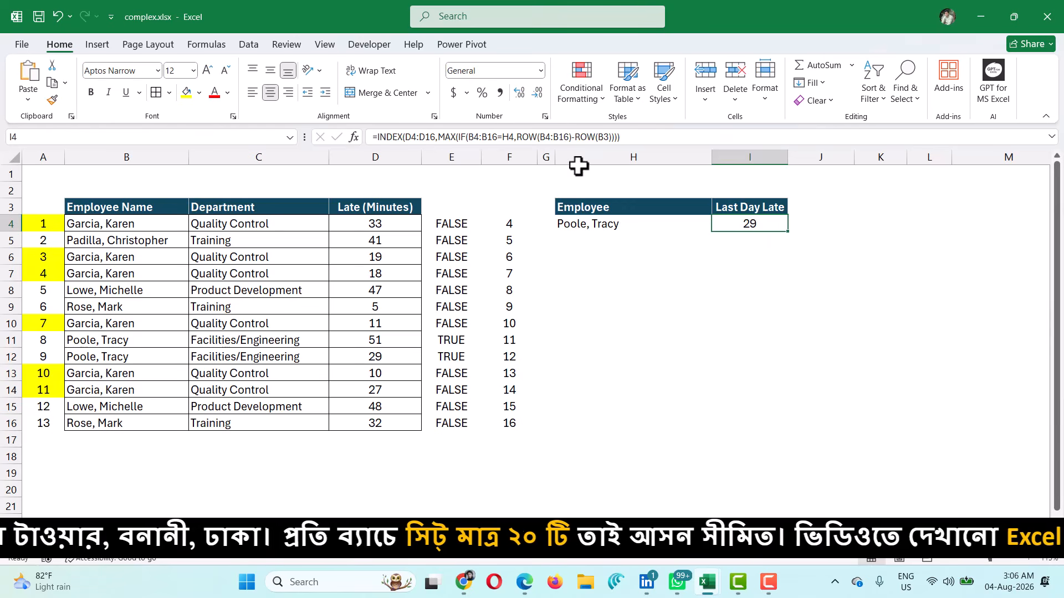
- Start an =INDEX( formula in H1 to examine the function's argument syntax, and cancel the entry
left_click(562, 178)
type("=")
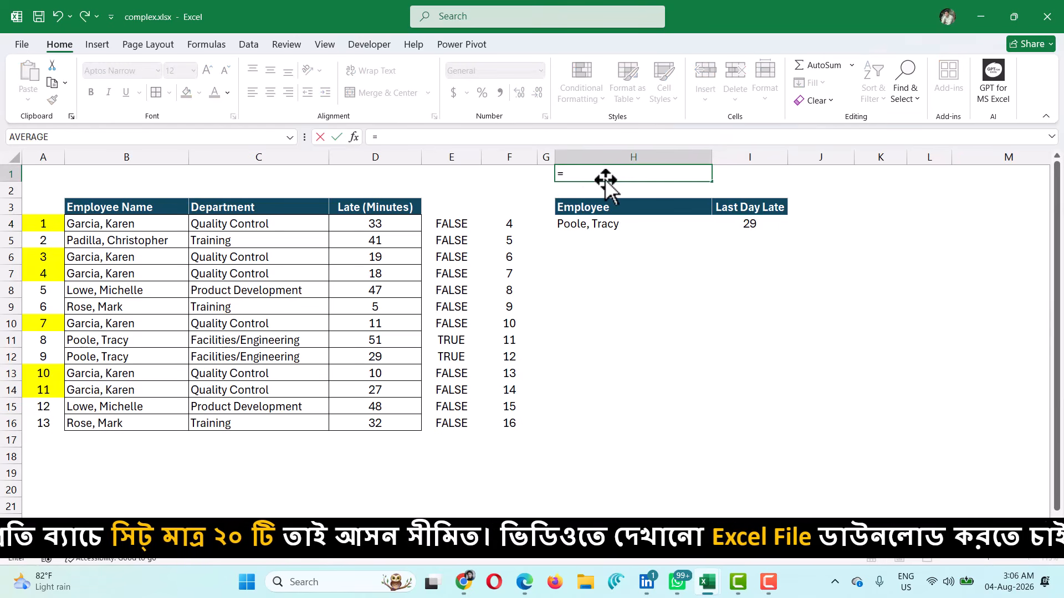
type("INDE")
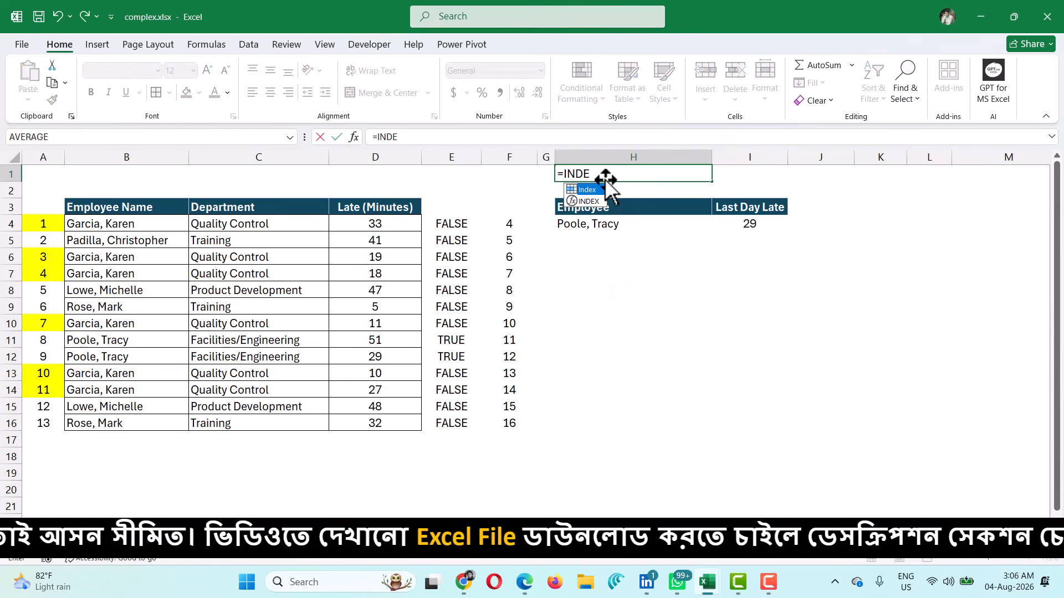
type("X(")
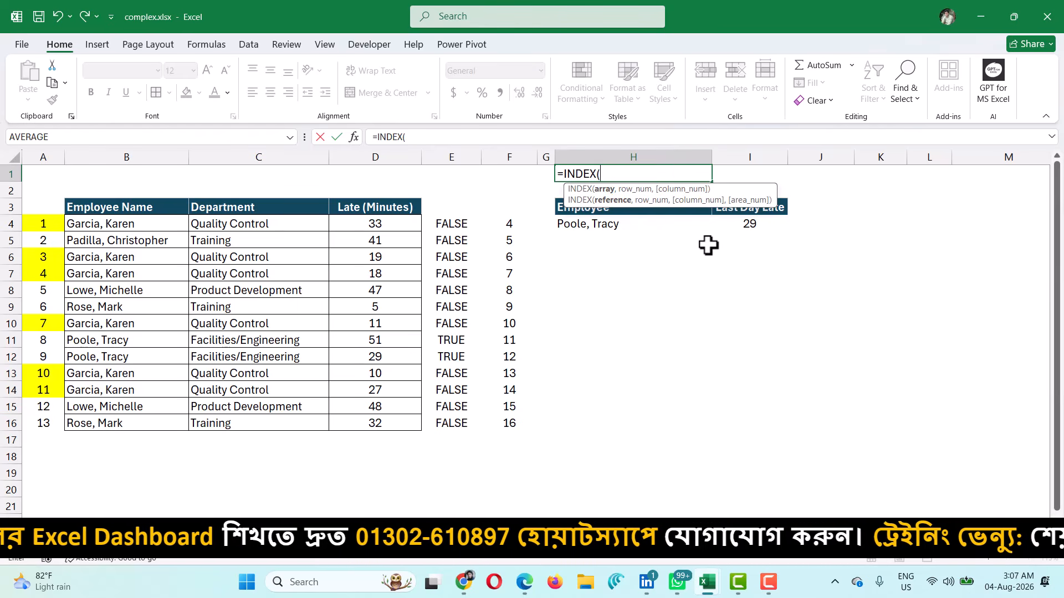
key("Escape")
left_click(643, 277)
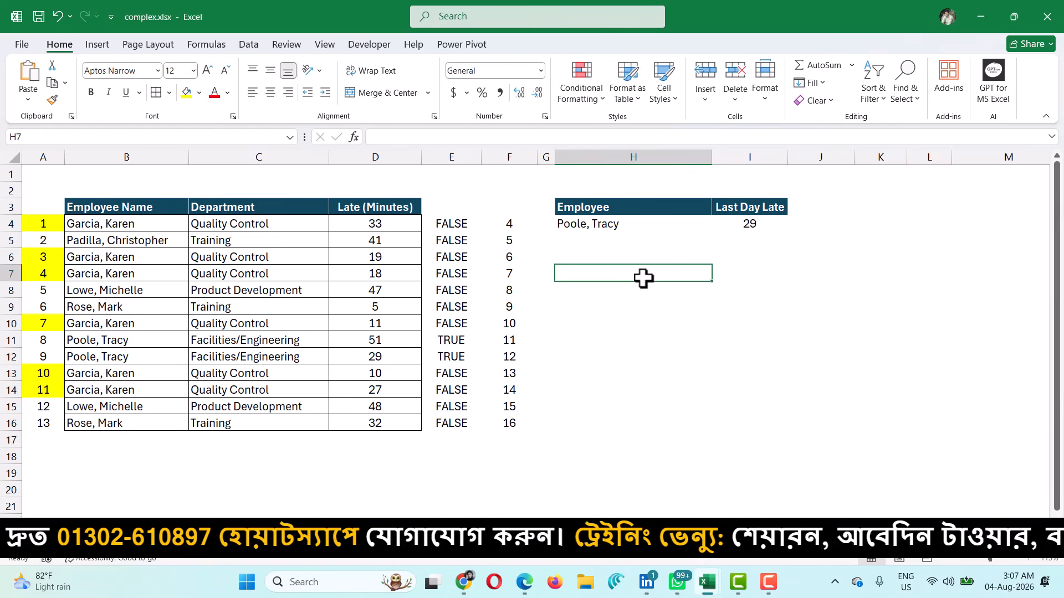